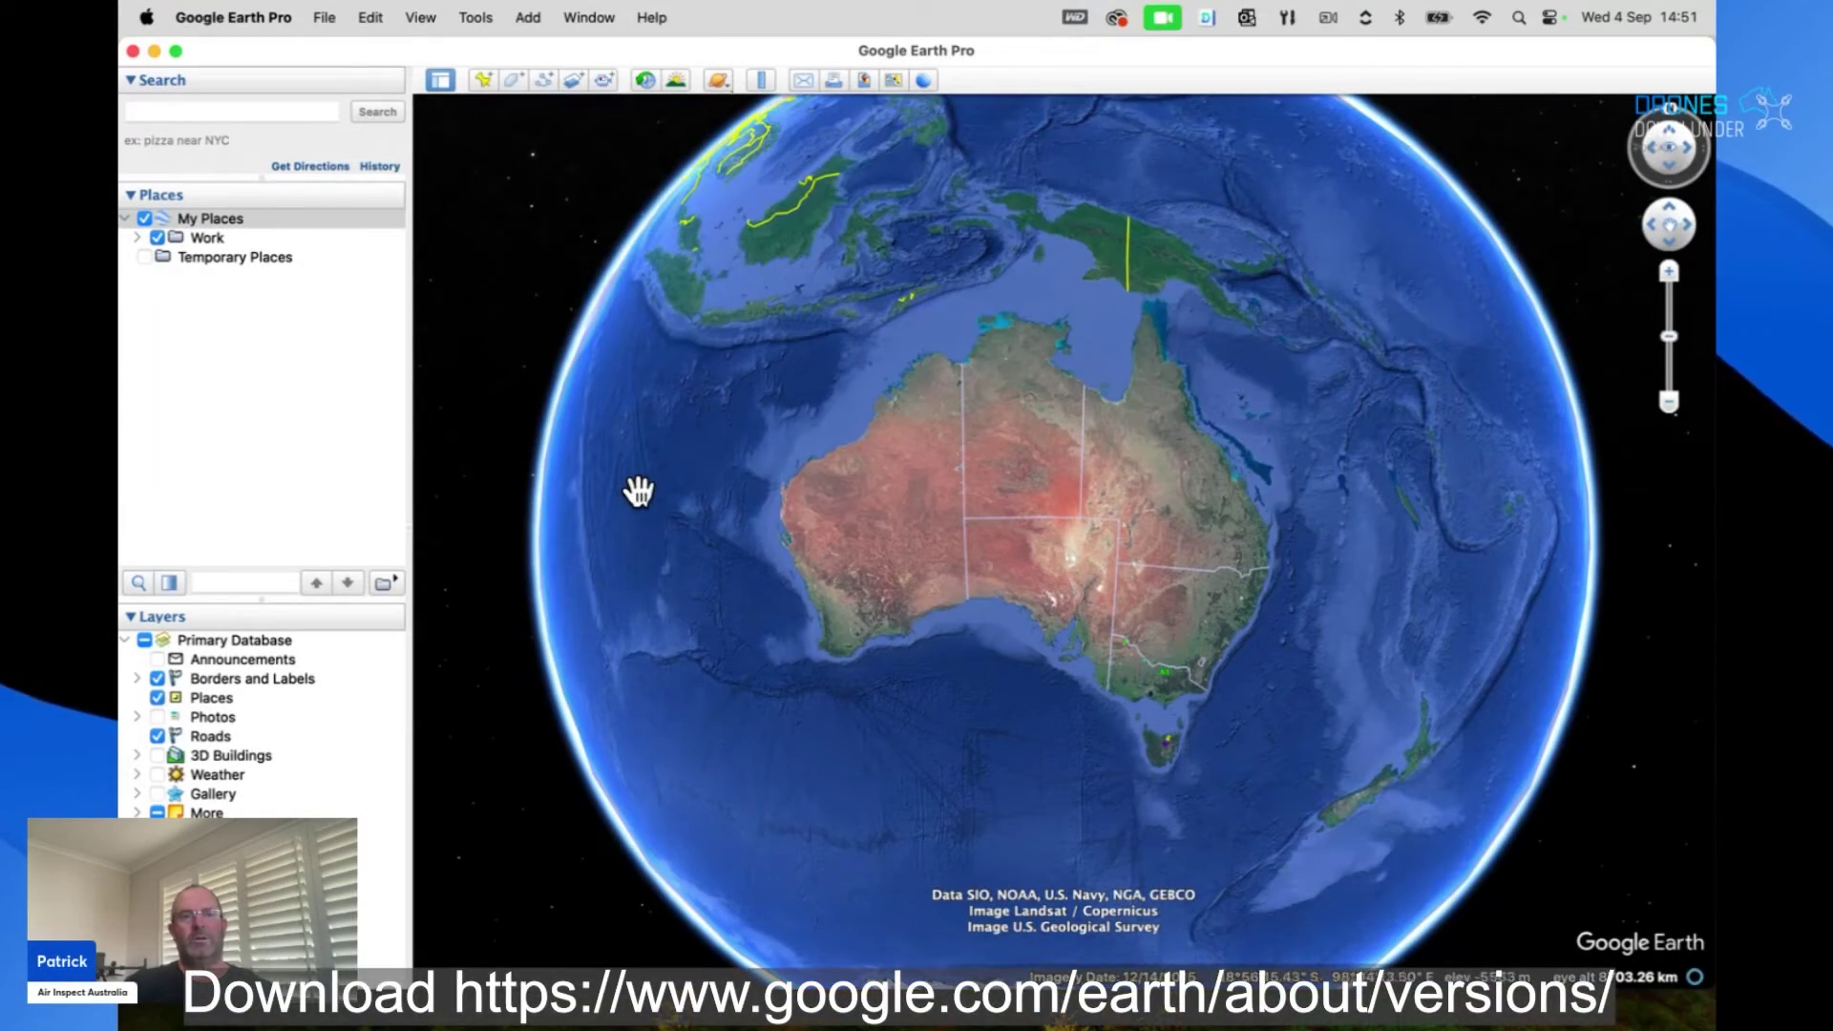
pyautogui.scroll(5, 1036, 544)
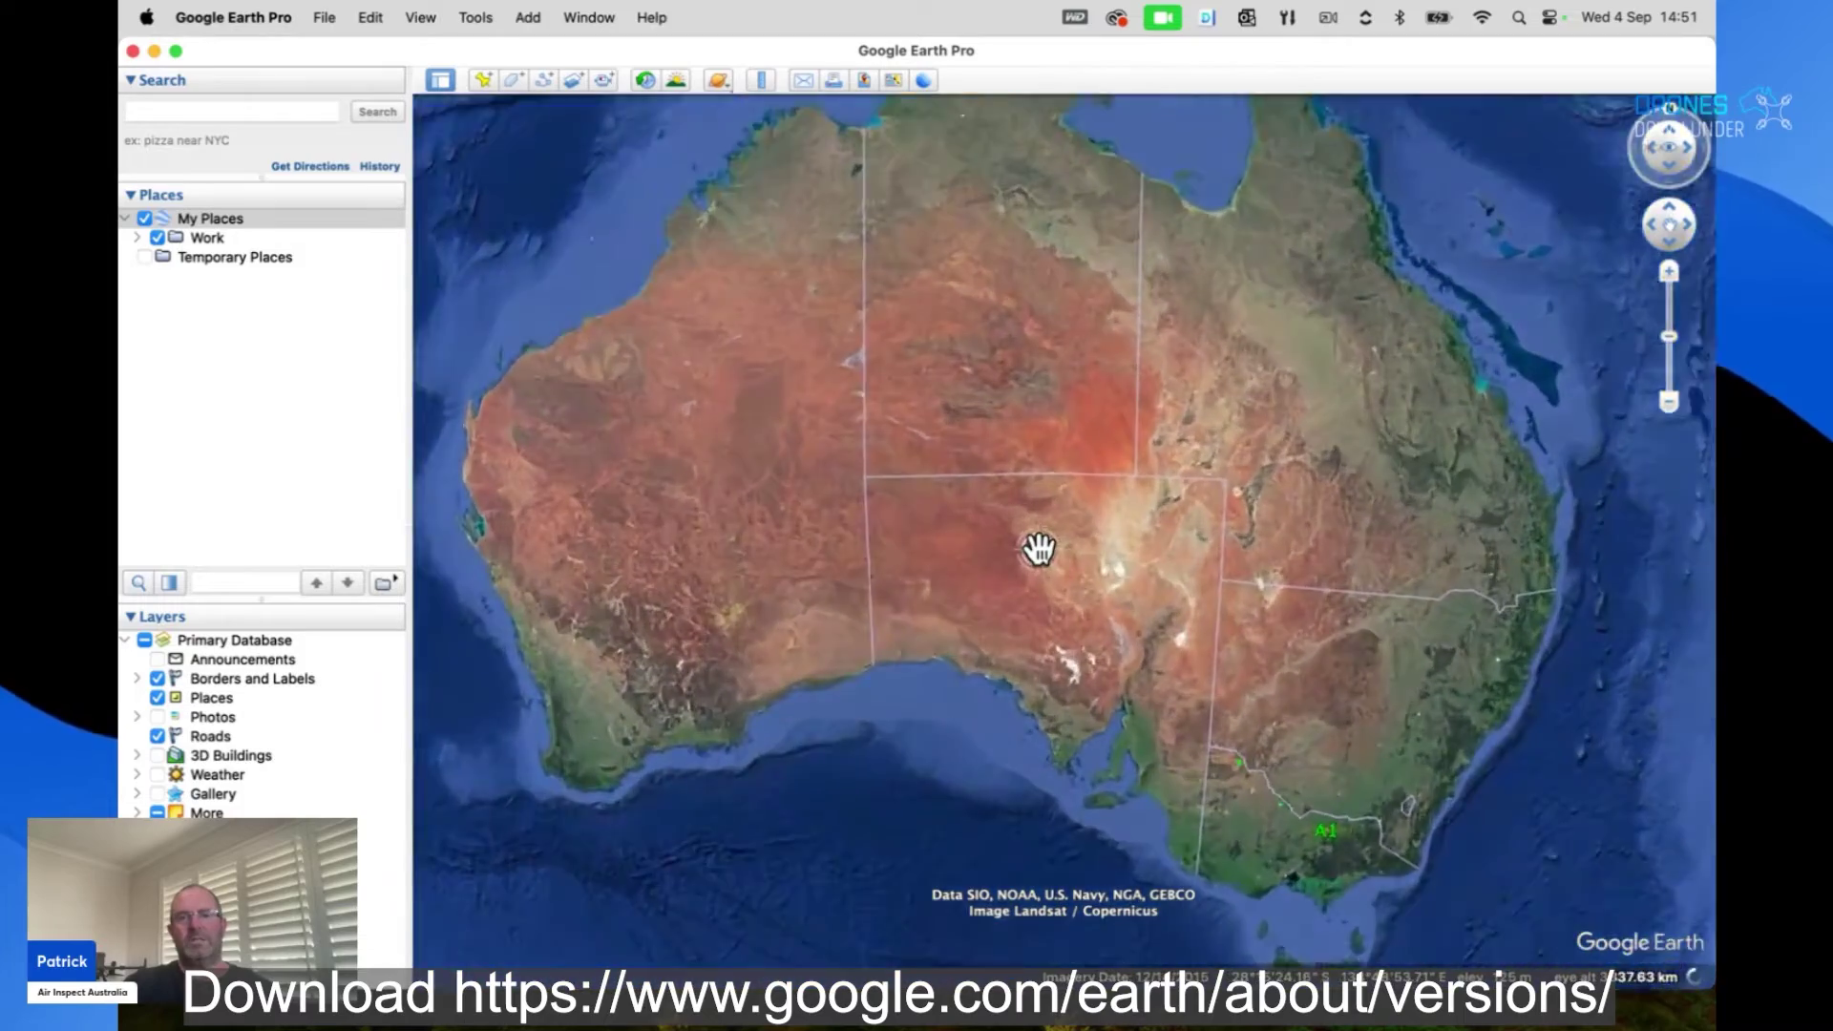
pyautogui.scroll(3, 1038, 548)
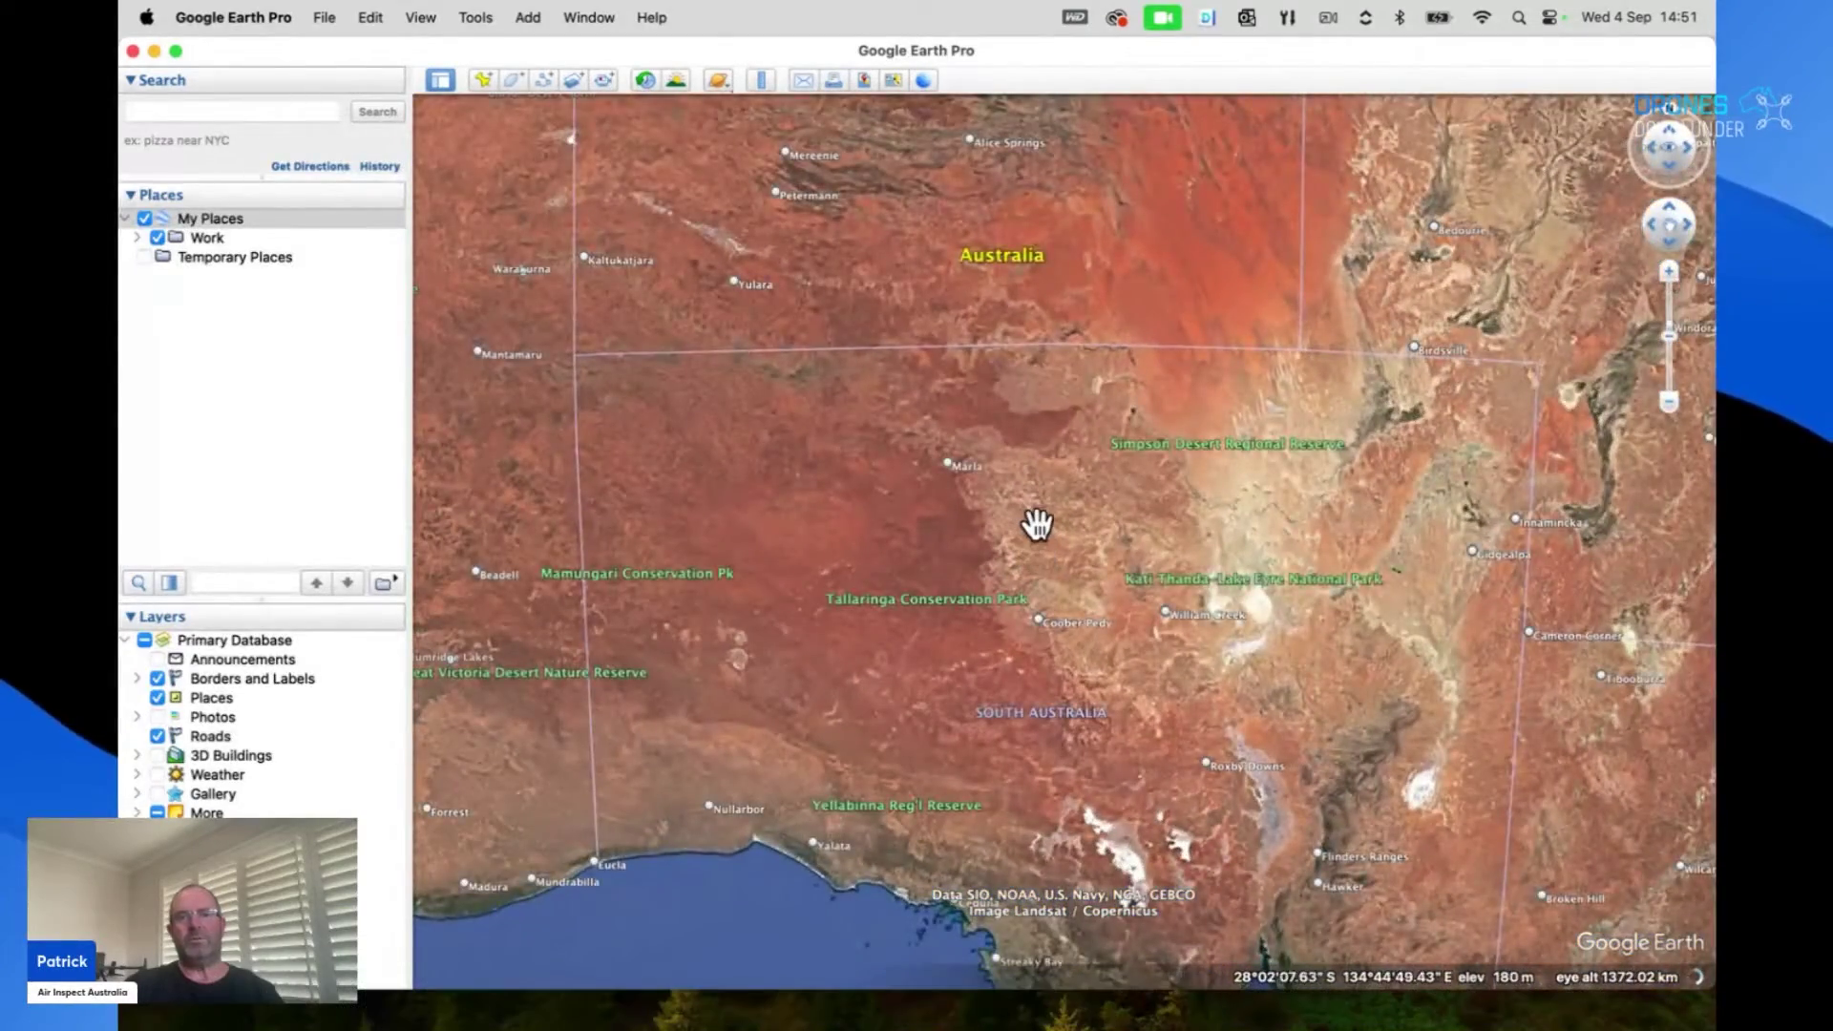
pyautogui.scroll(5, 1036, 523)
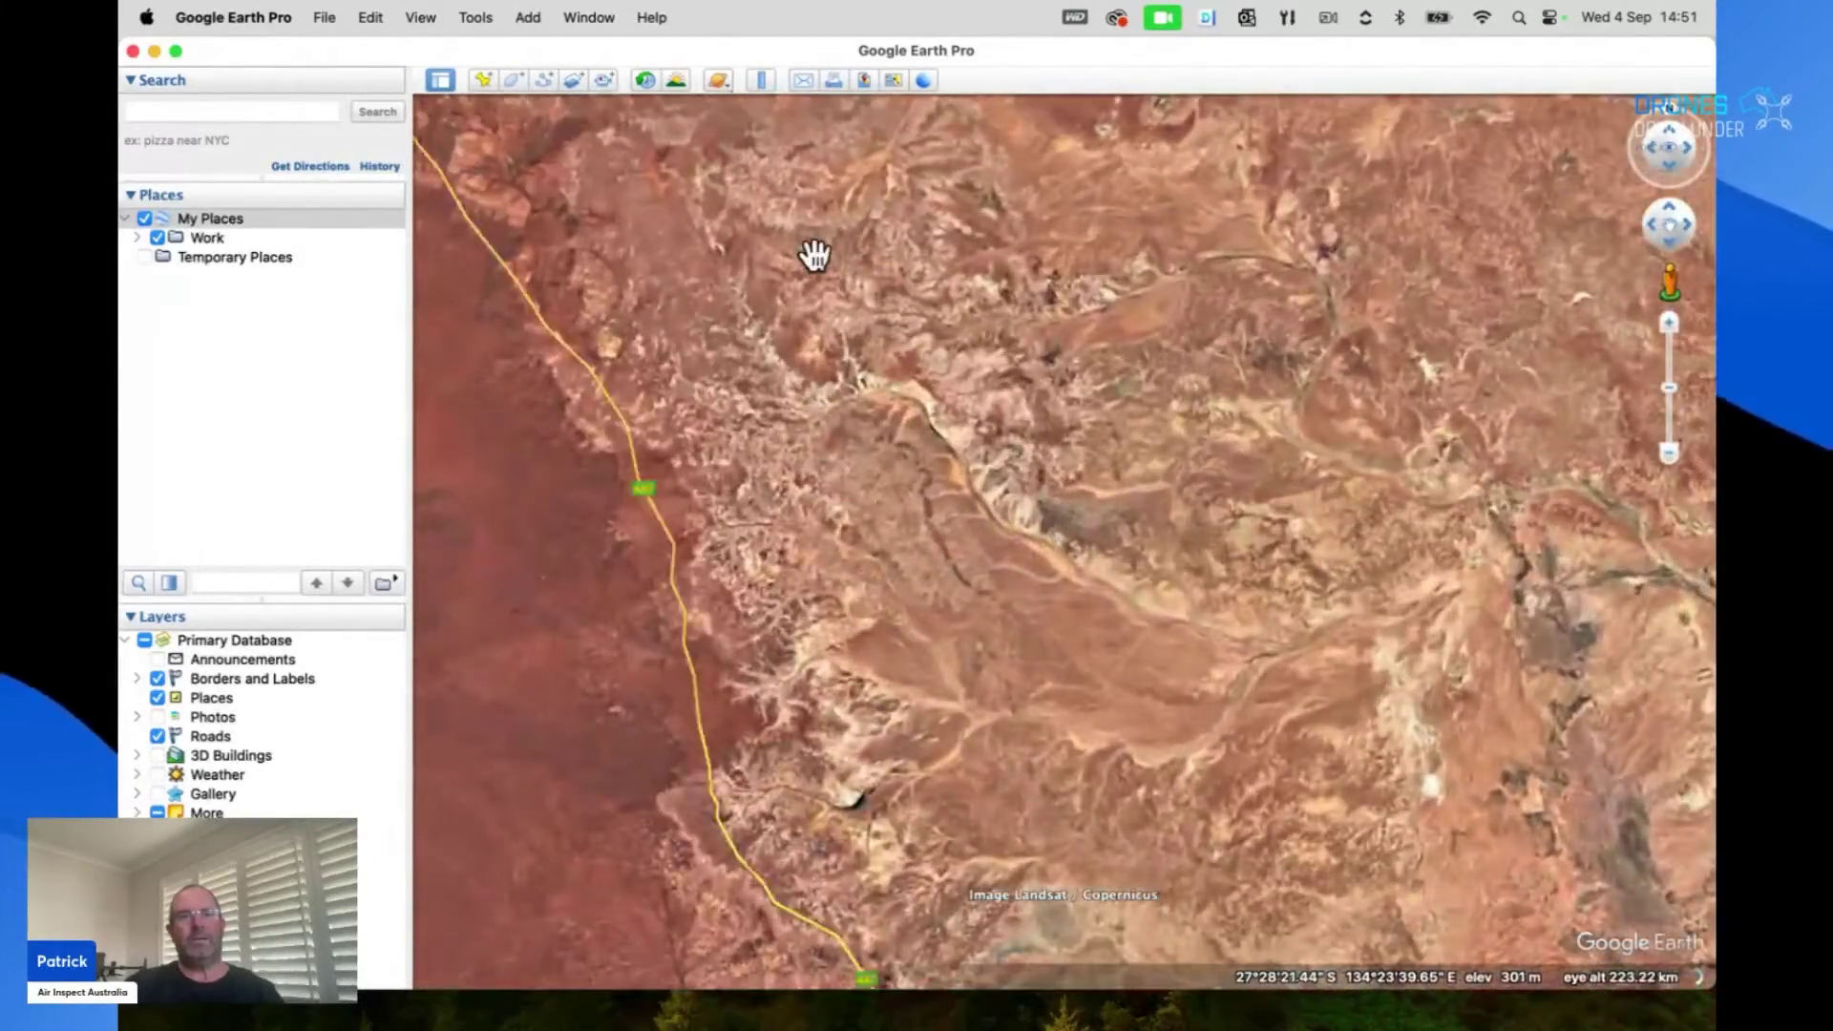
# - Start a new polygon named 'Test 1' and place its first two points near Arckaringa
pyautogui.click(514, 80)
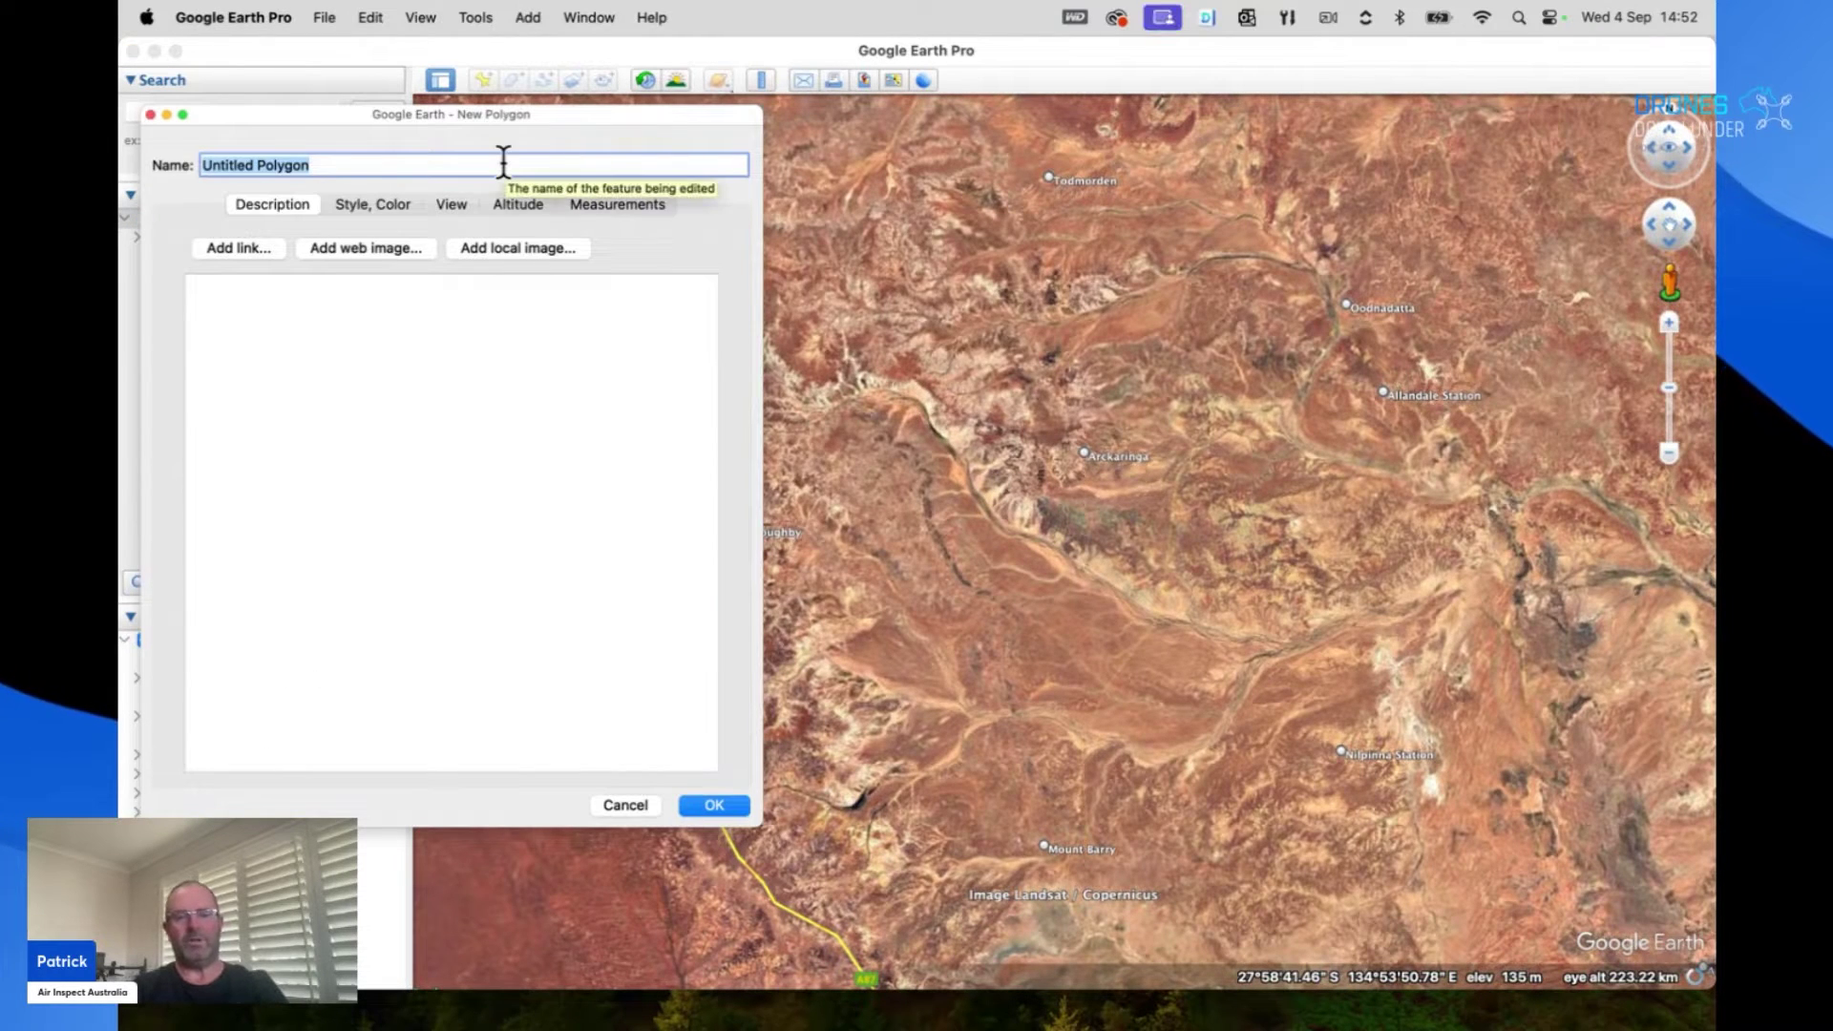
pyautogui.write('Test 1')
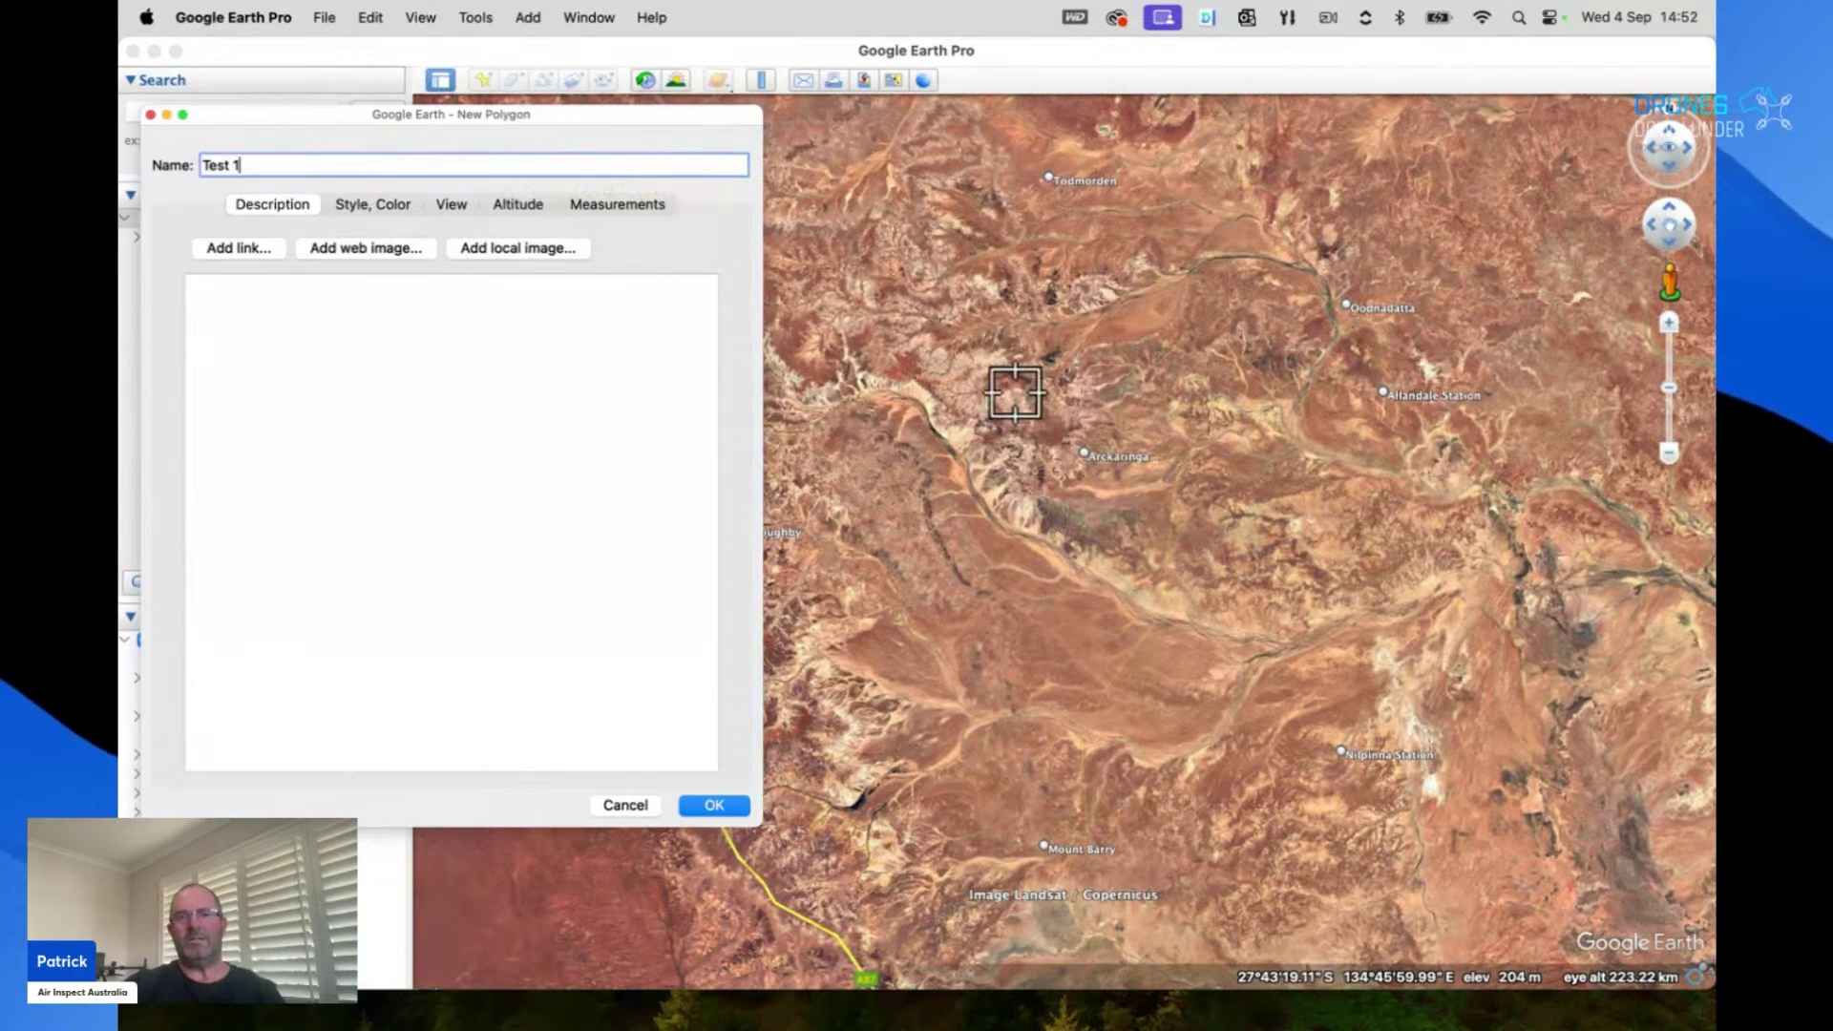
pyautogui.click(1085, 389)
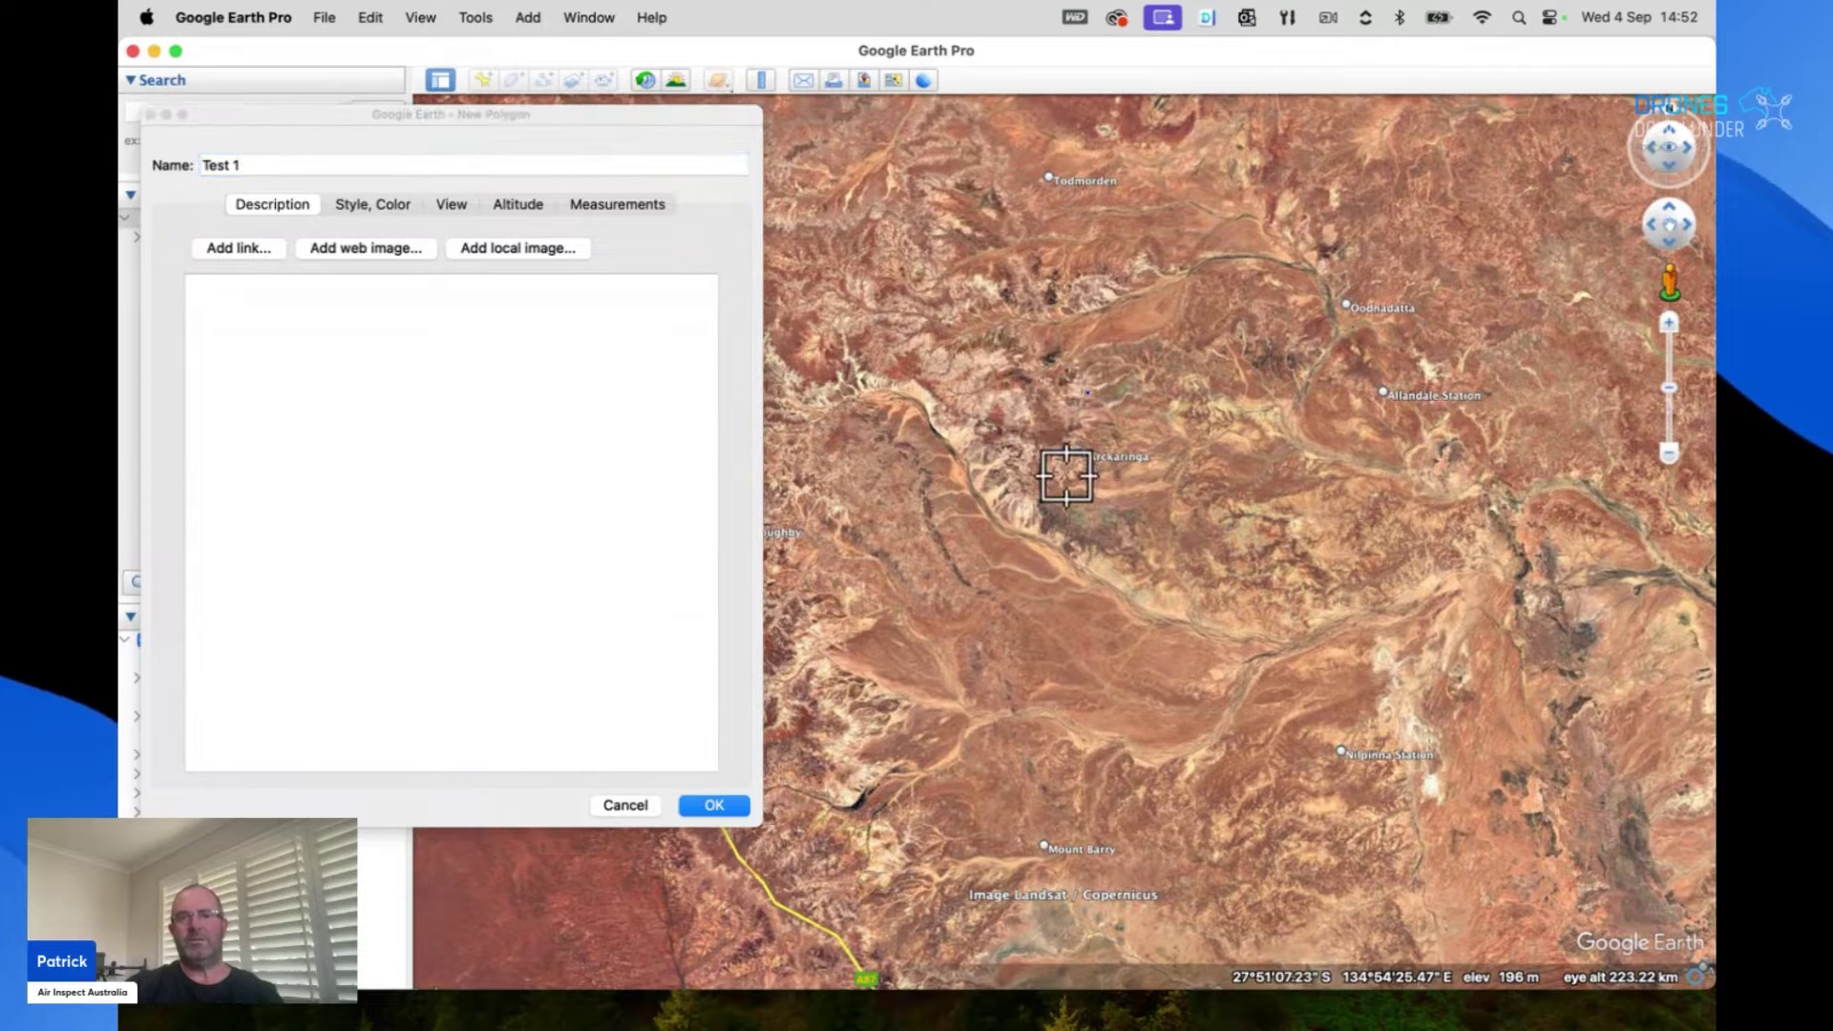
pyautogui.click(1065, 563)
pyautogui.scroll(5, 1105, 525)
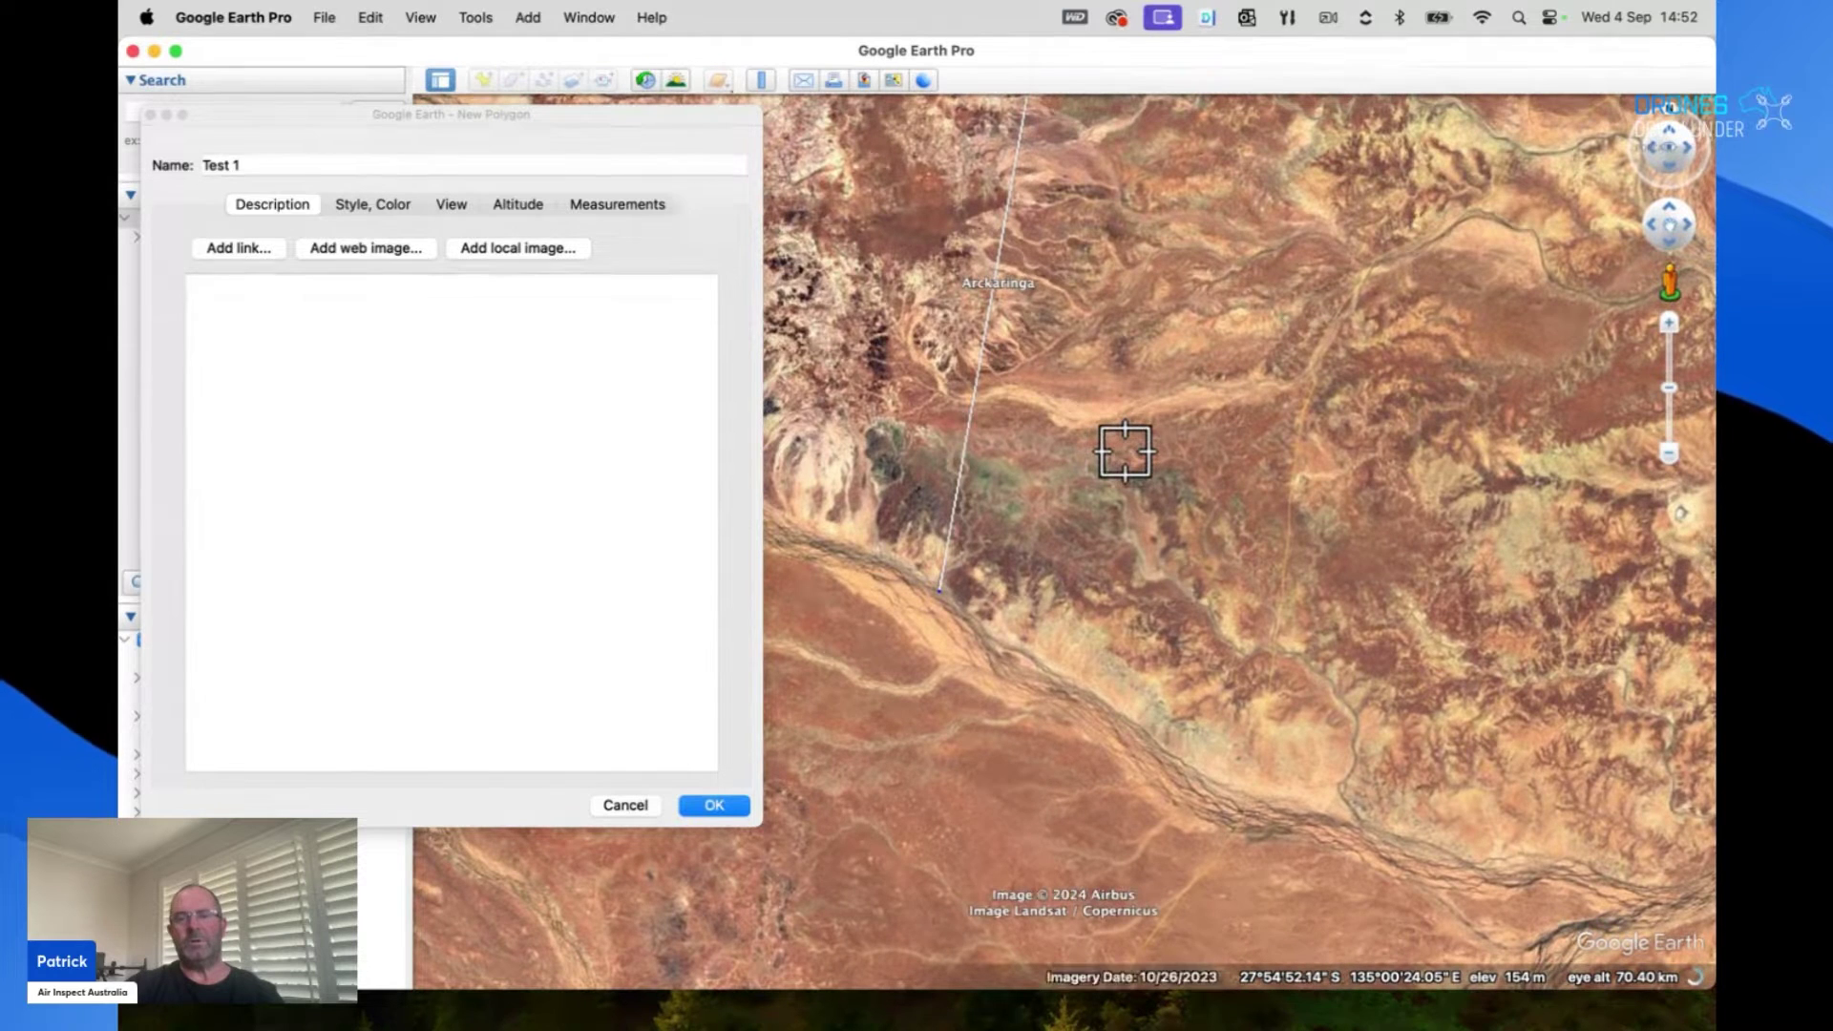
pyautogui.click(1186, 391)
pyautogui.click(1185, 504)
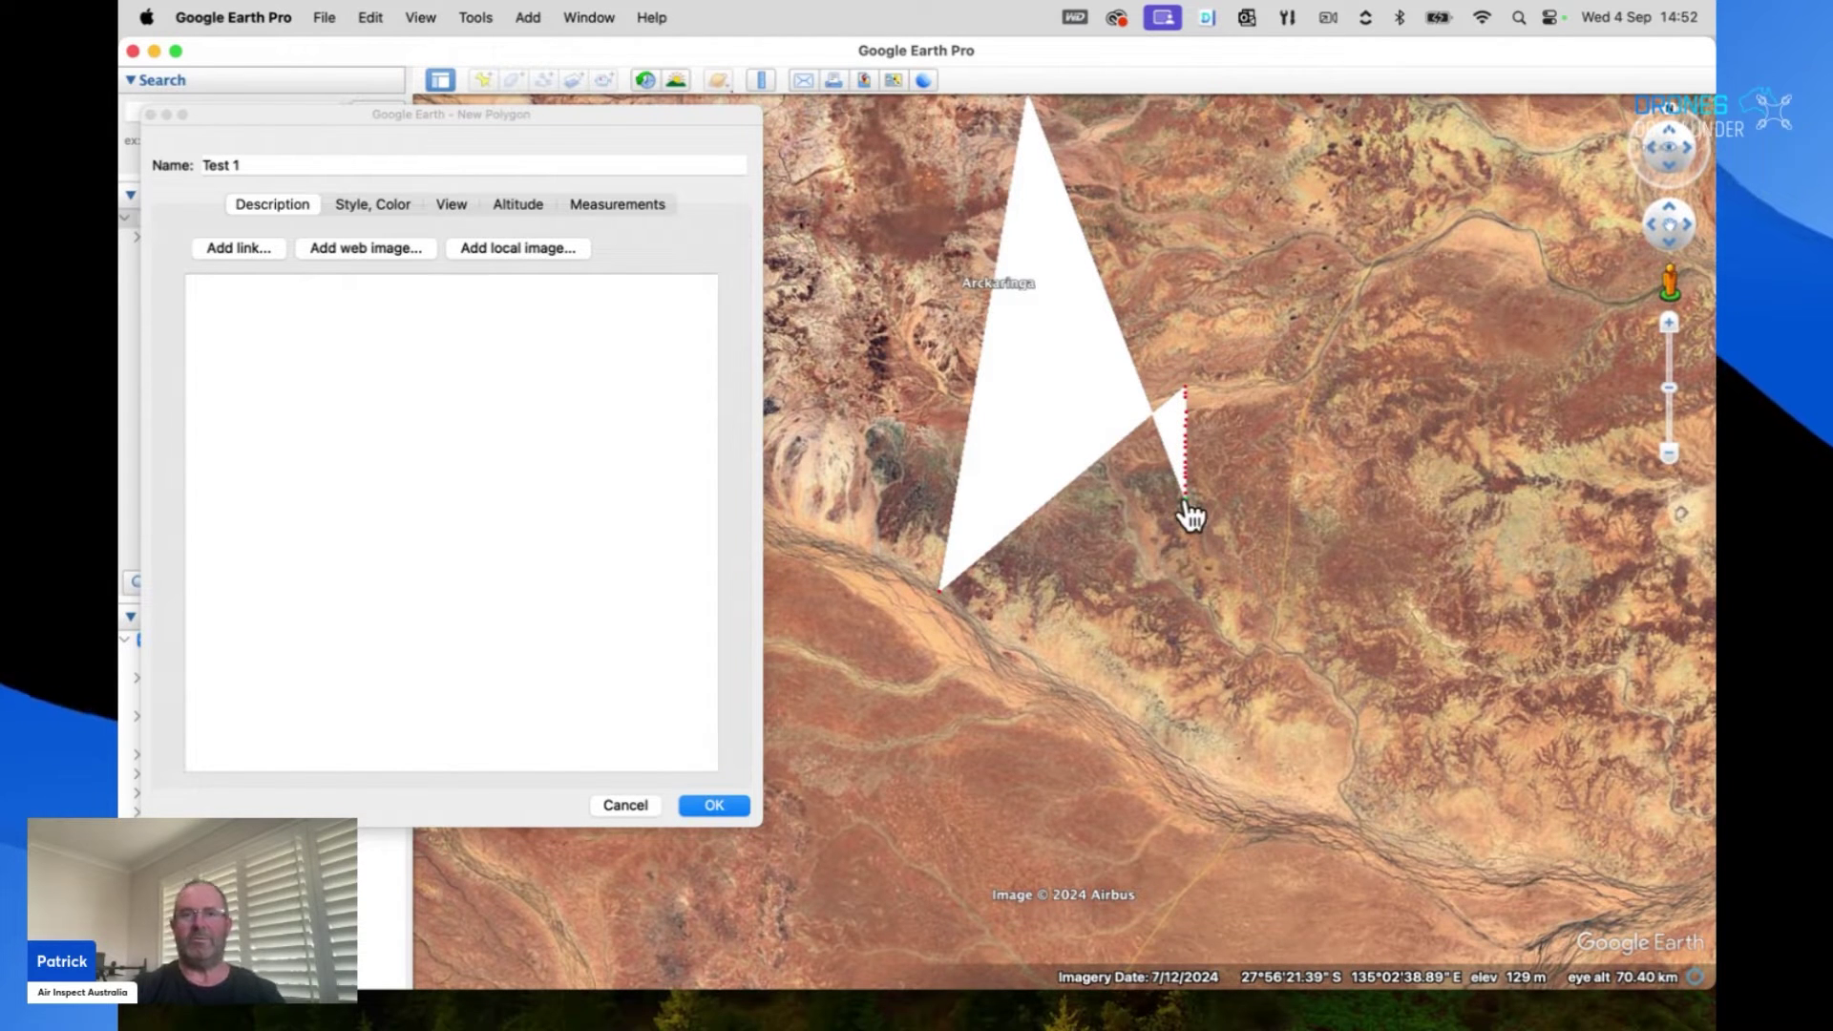
pyautogui.press('Delete')
pyautogui.press('Delete')
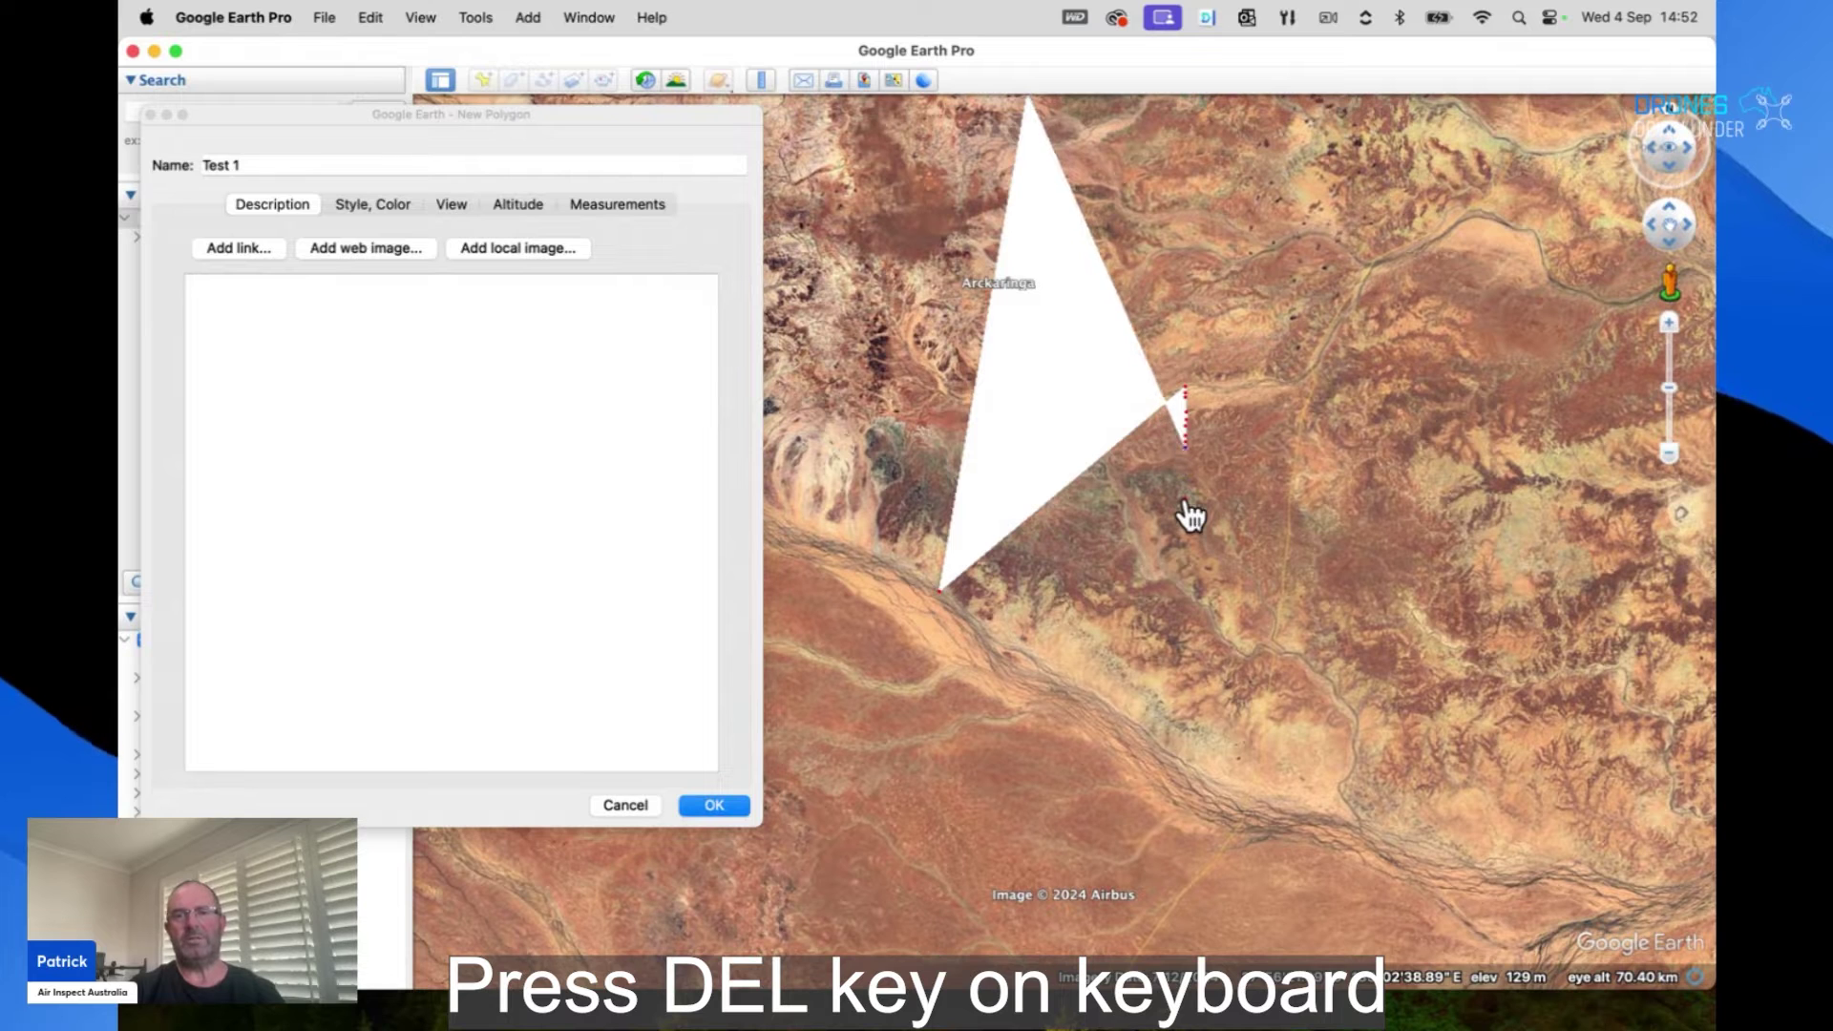
pyautogui.press('Delete')
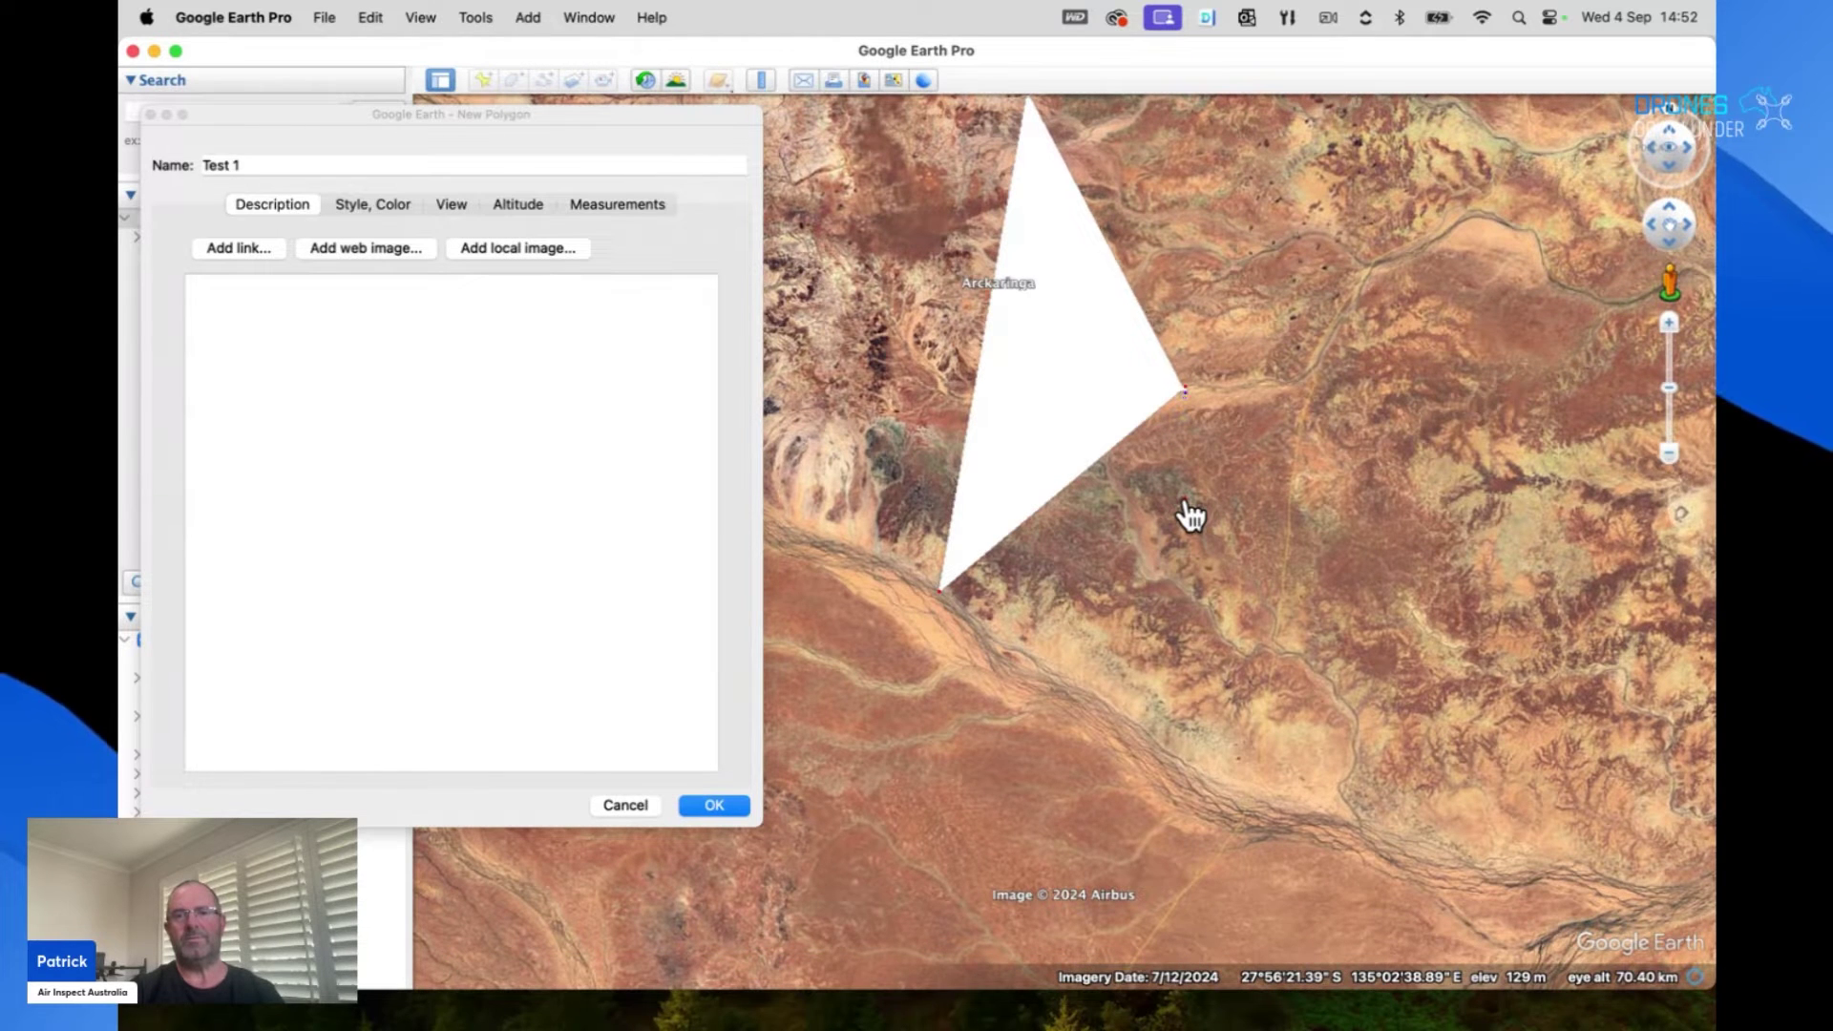
pyautogui.press('Delete')
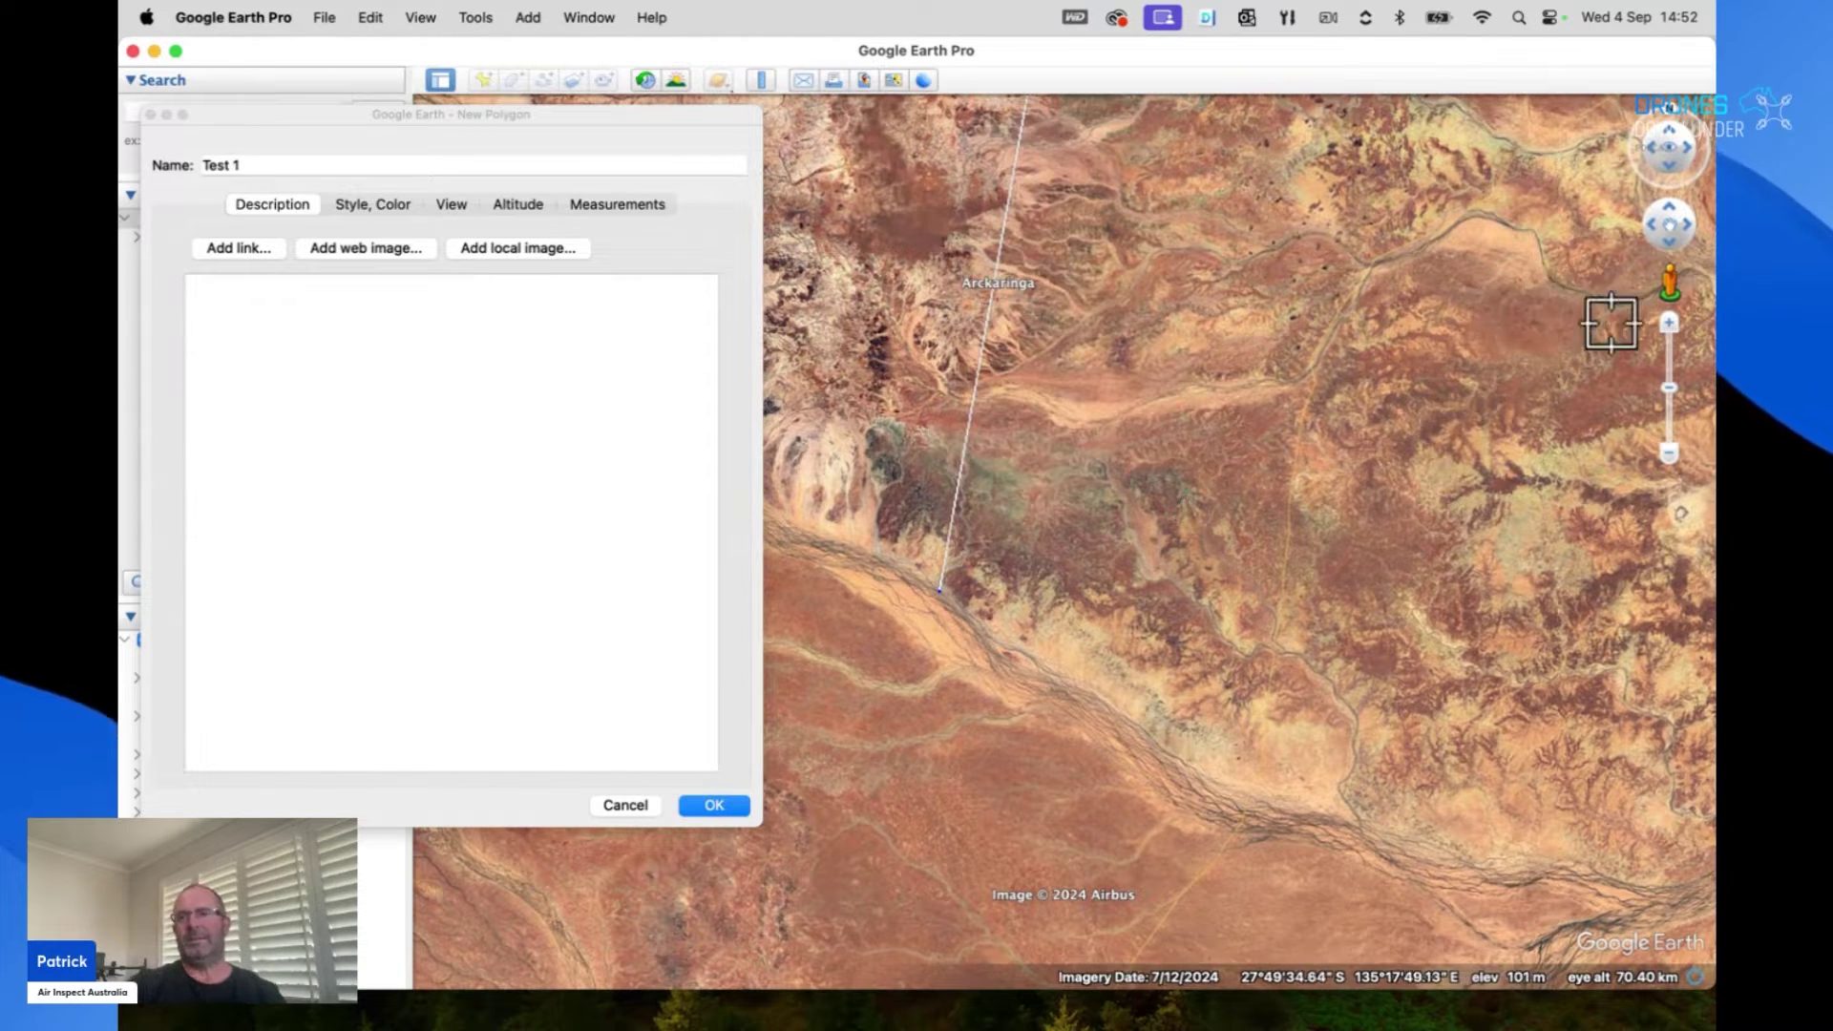
# - Zoom and pan north to frame the terrain around Test 1's first edge
pyautogui.click(1668, 454)
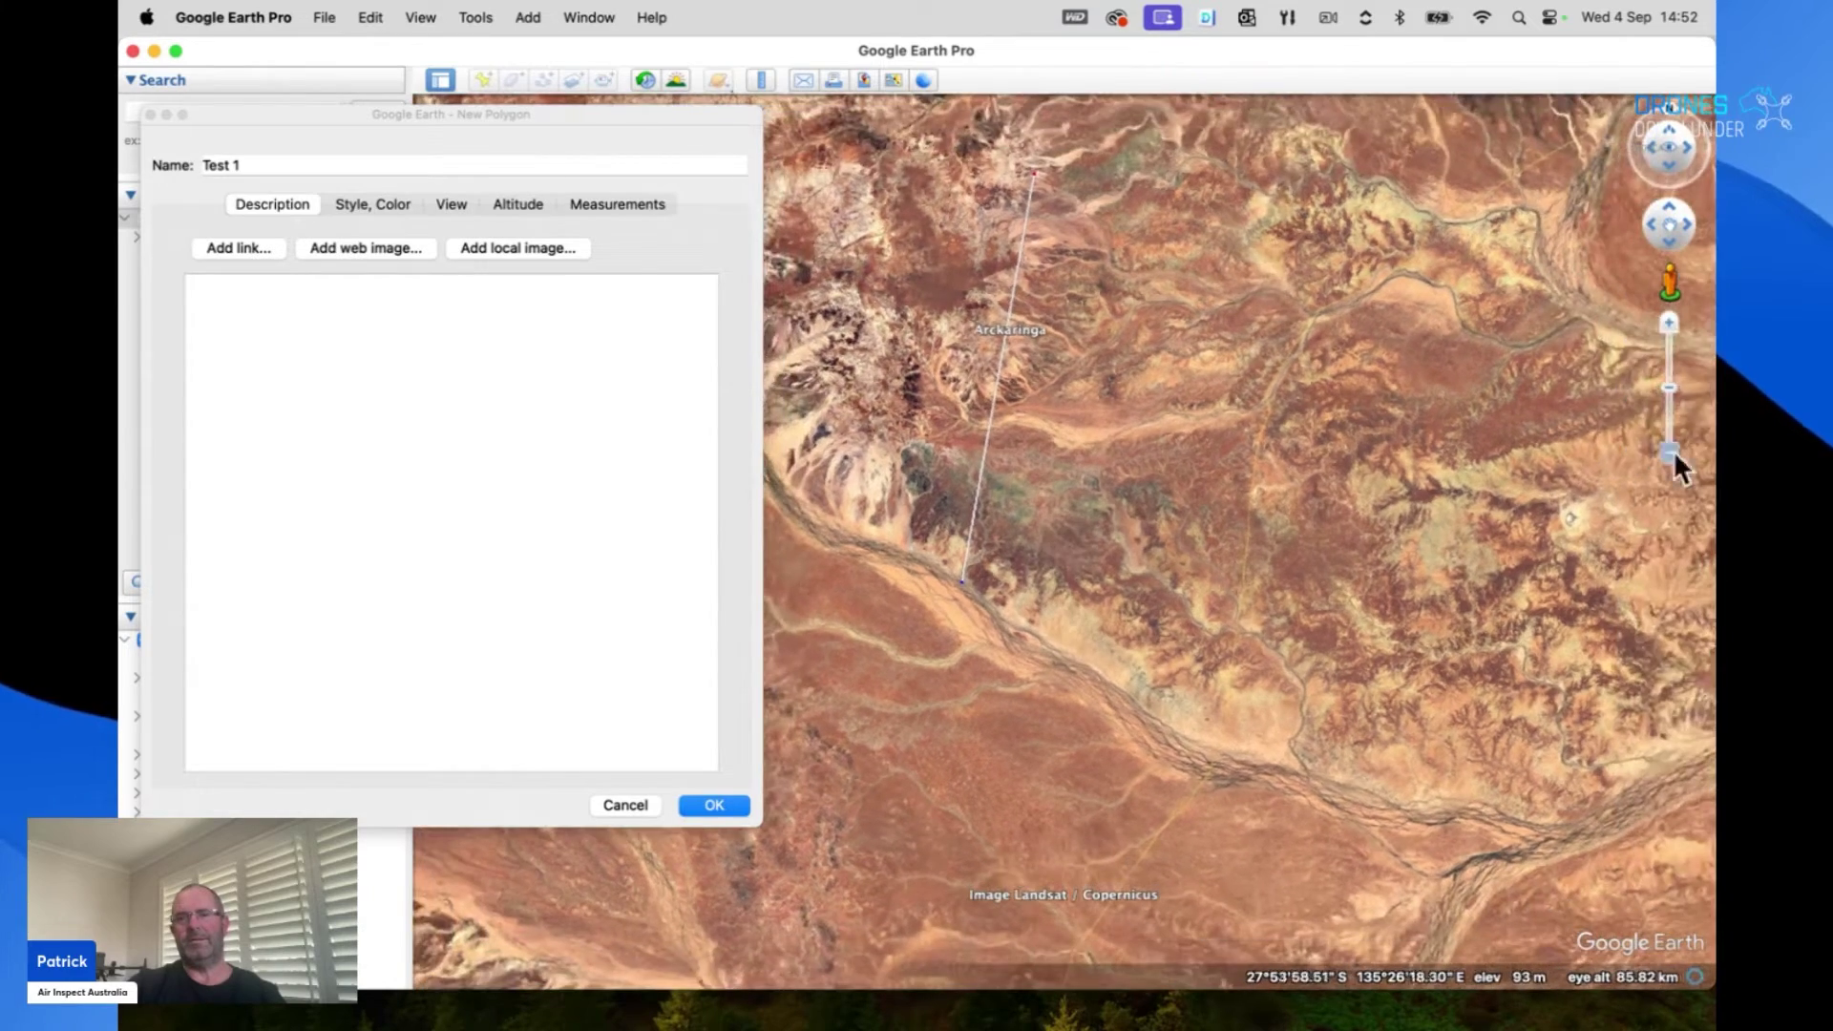
pyautogui.click(1669, 323)
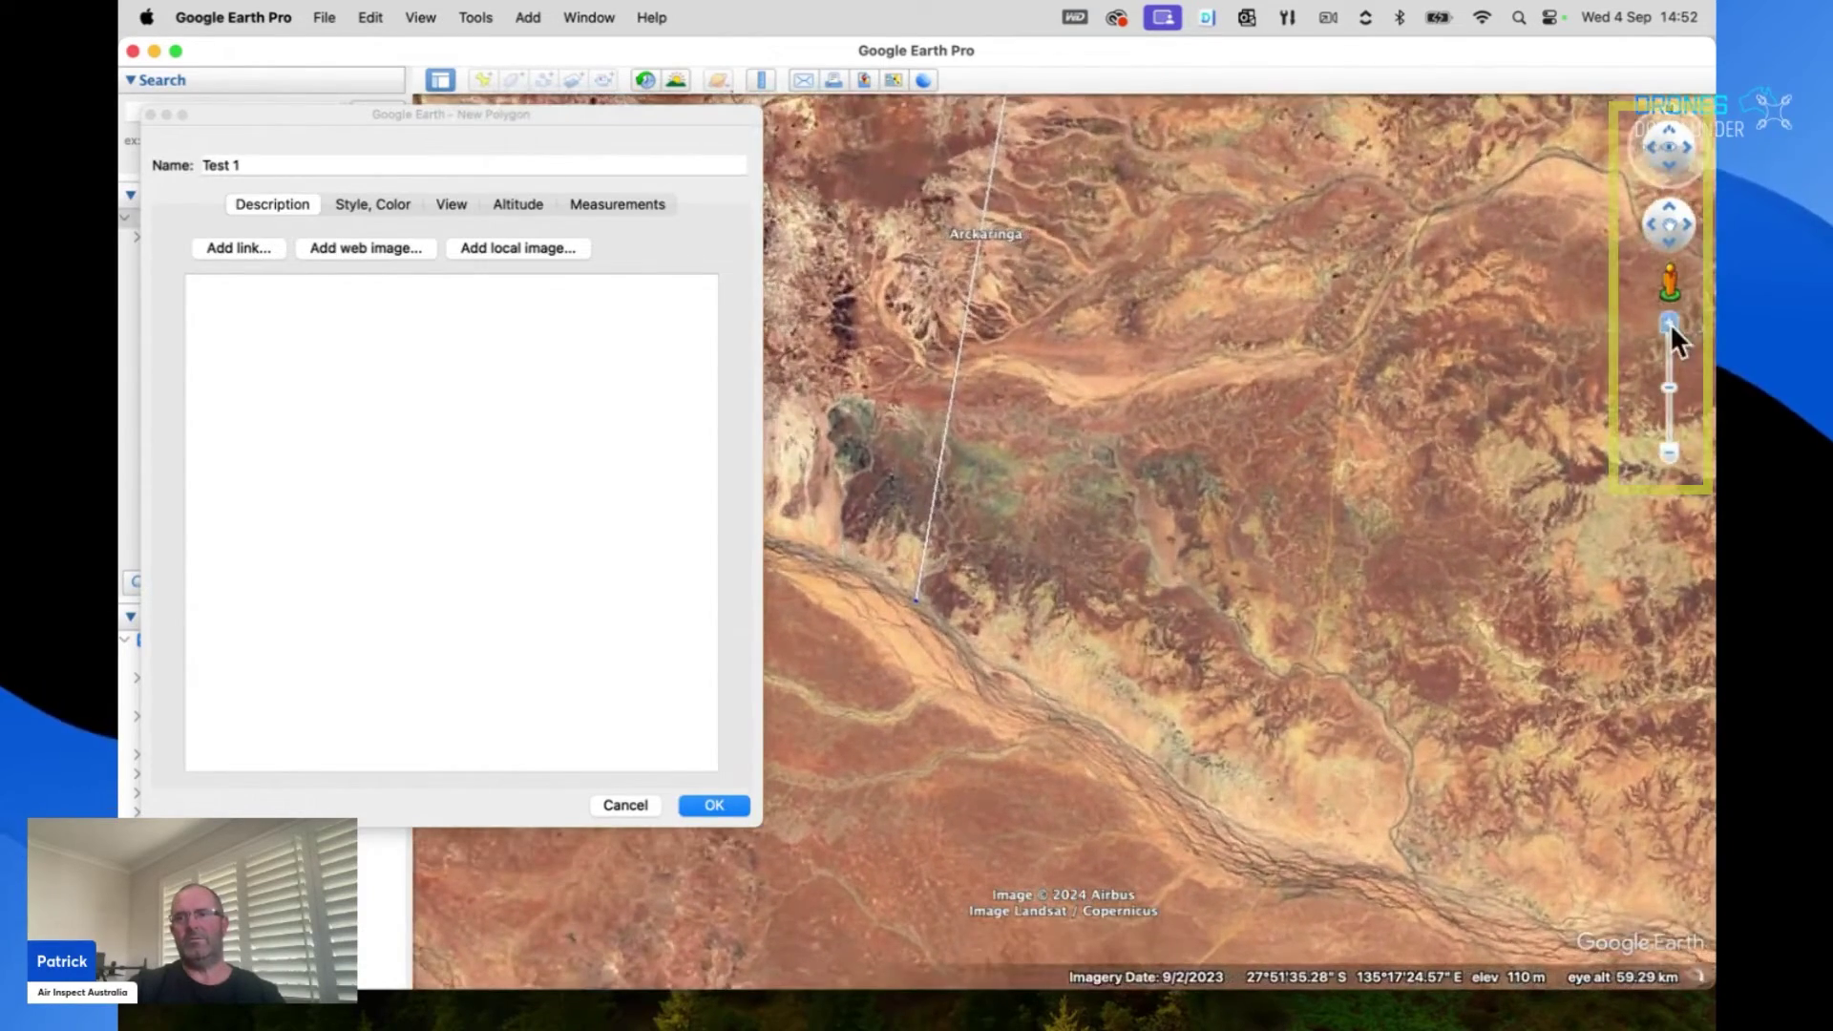
pyautogui.click(1667, 200)
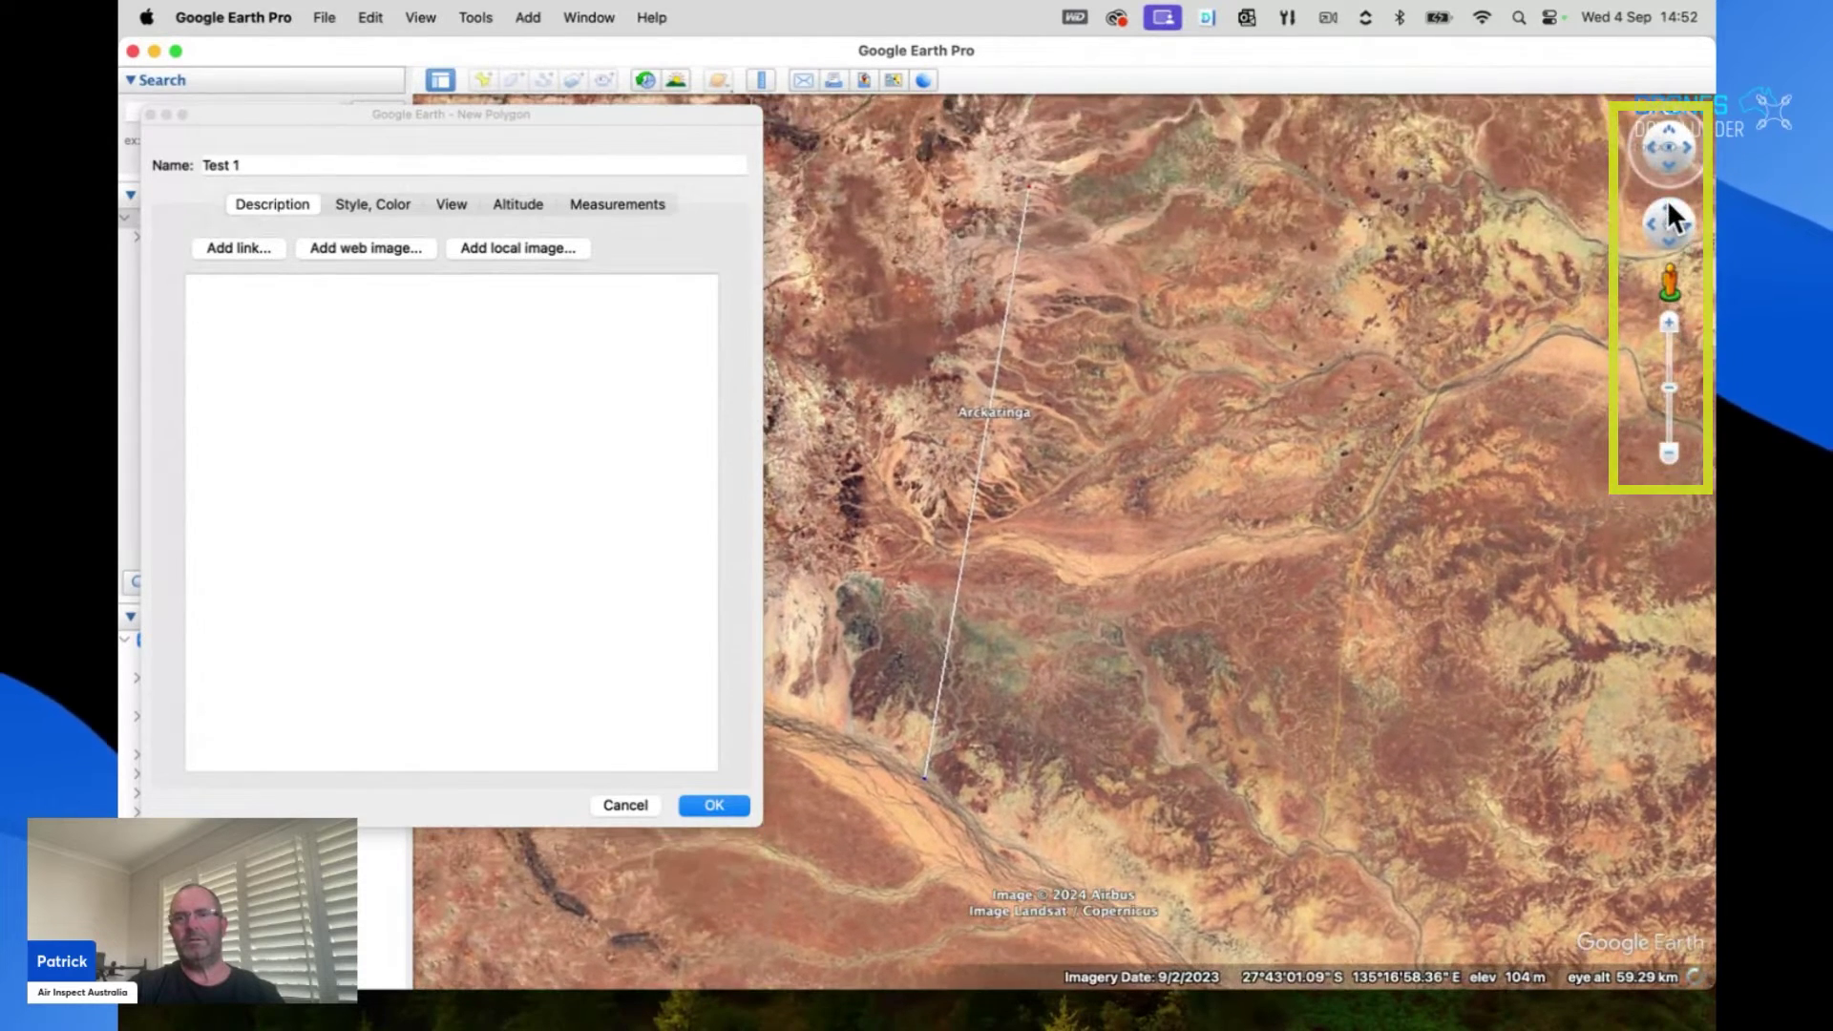
pyautogui.click(1668, 325)
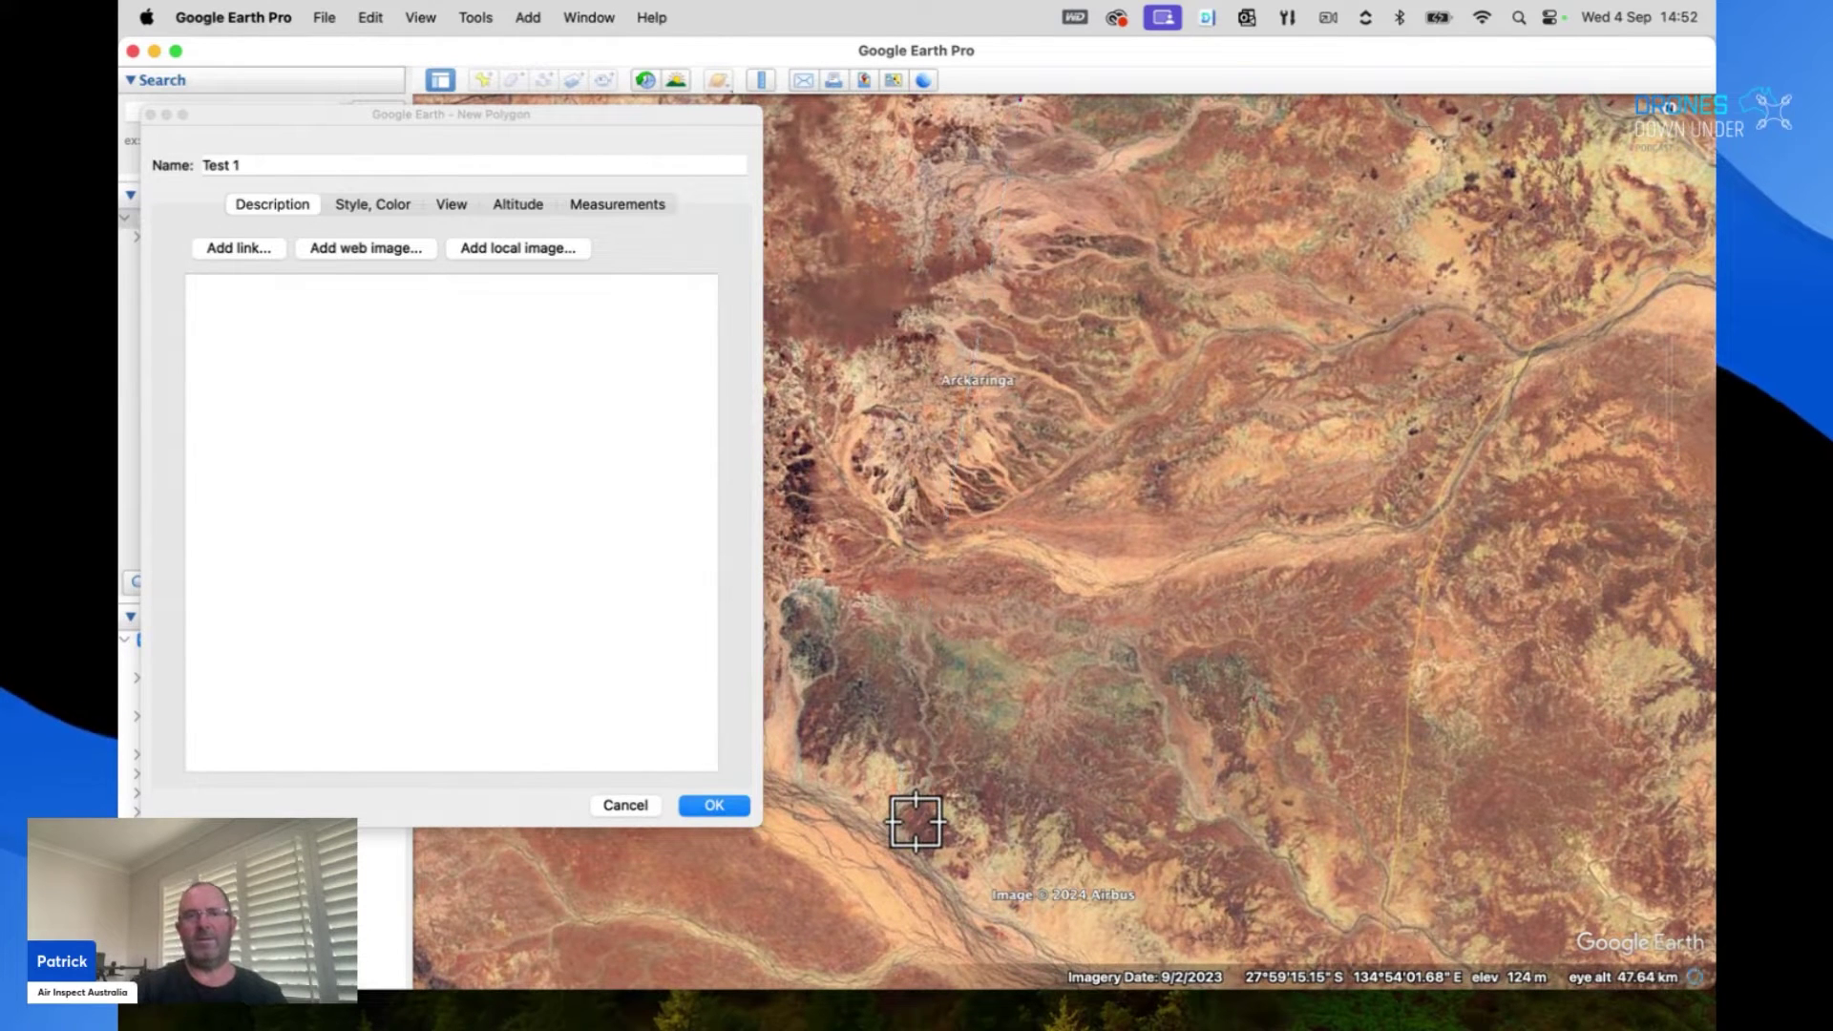
# - Add Test 1's remaining corners, including top-right and bottom-right, northeast of Arckaringa
pyautogui.click(1008, 429)
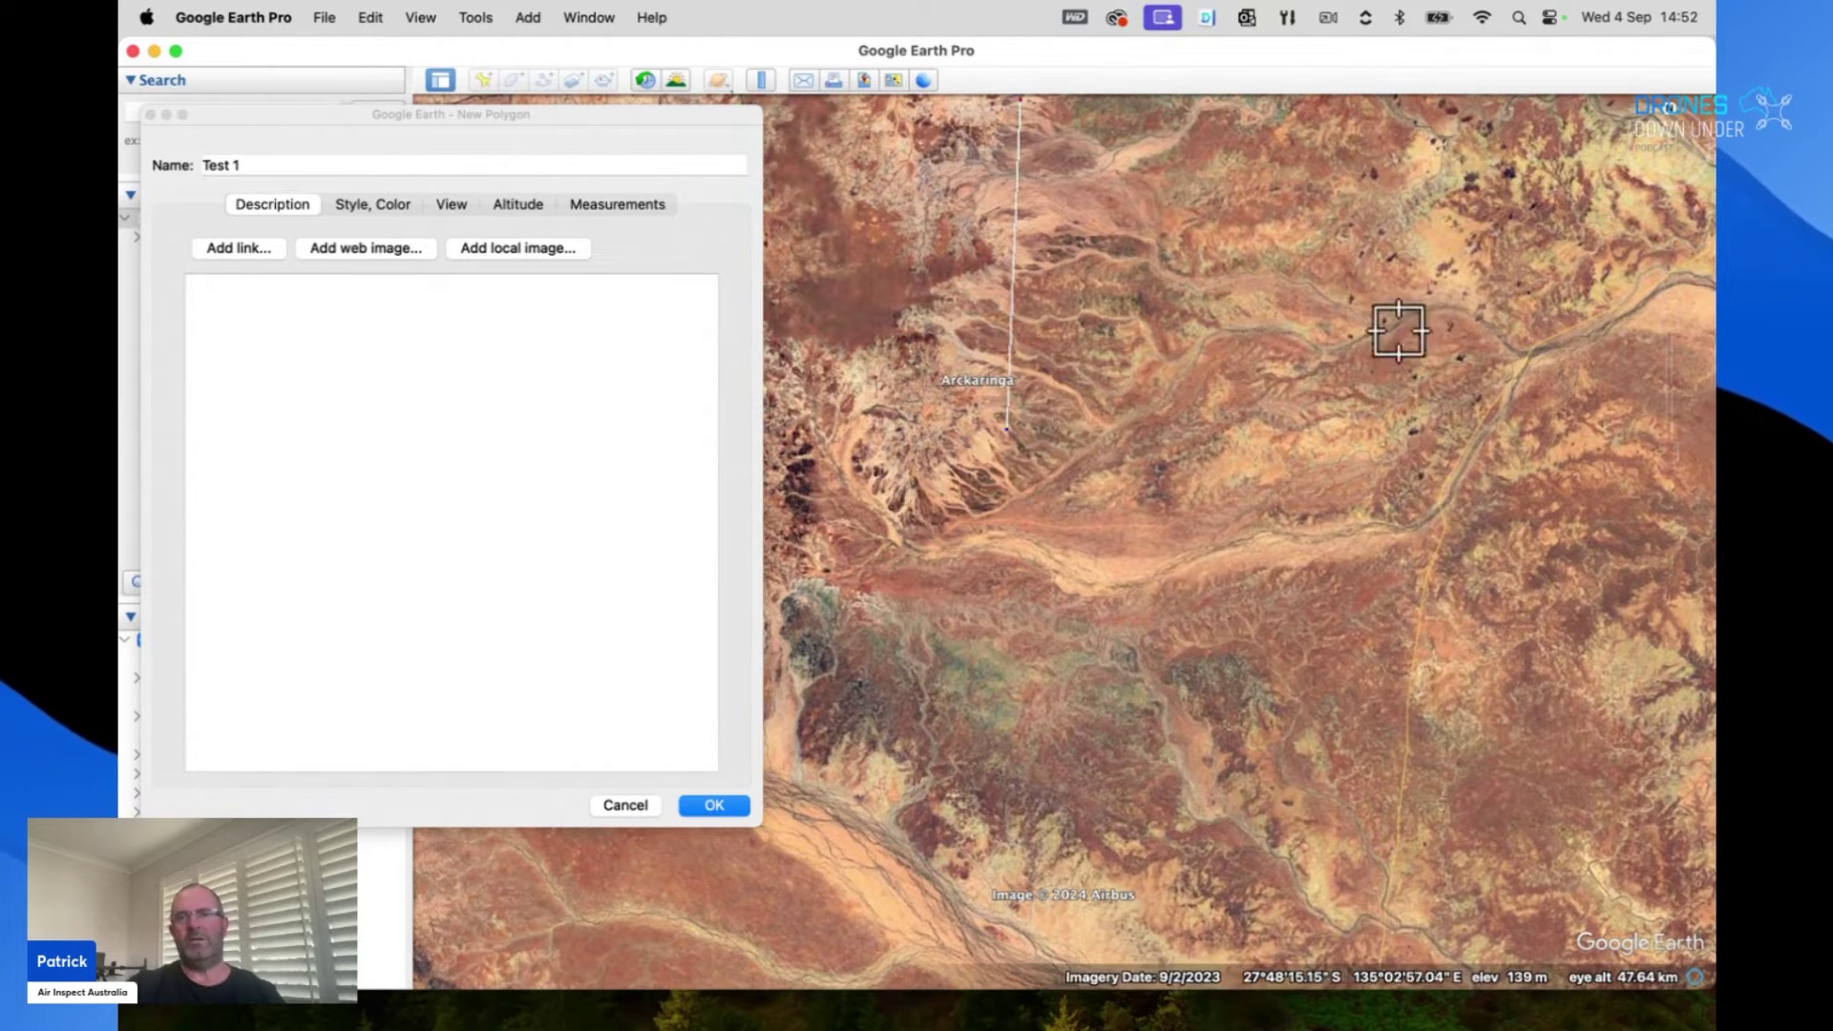
pyautogui.click(1665, 220)
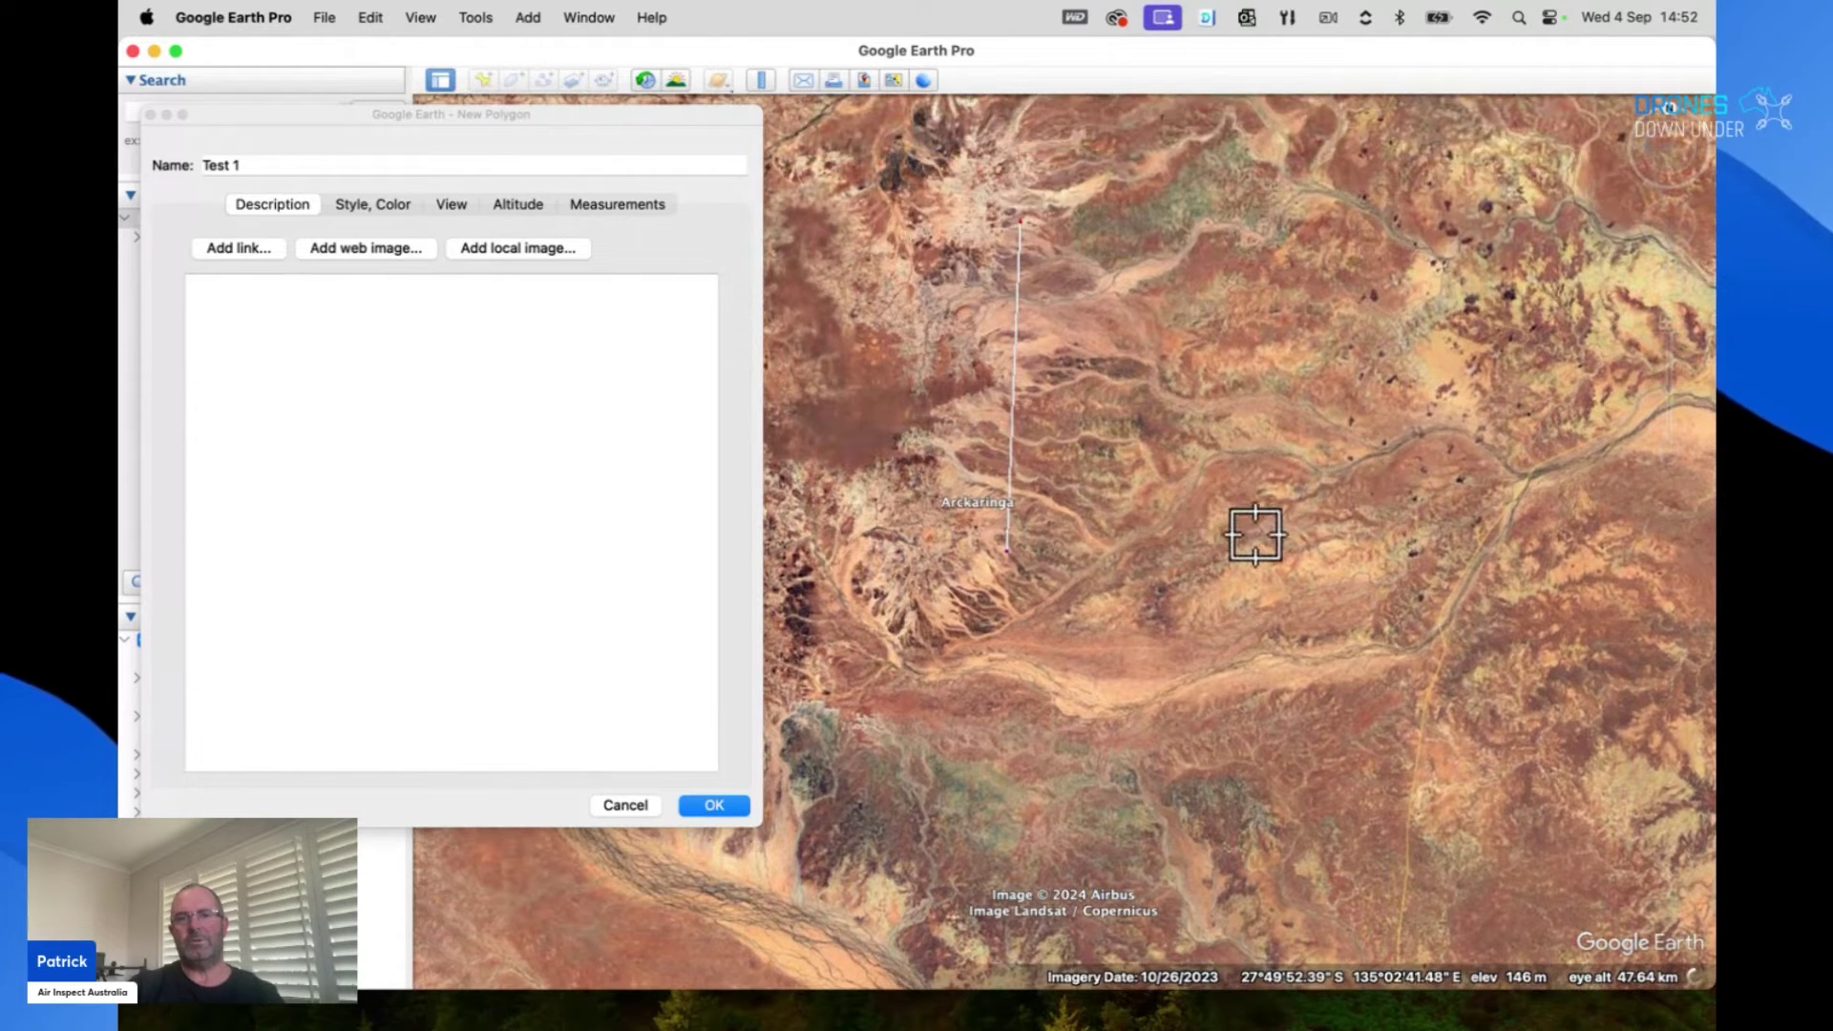
pyautogui.click(1259, 534)
pyautogui.click(1249, 251)
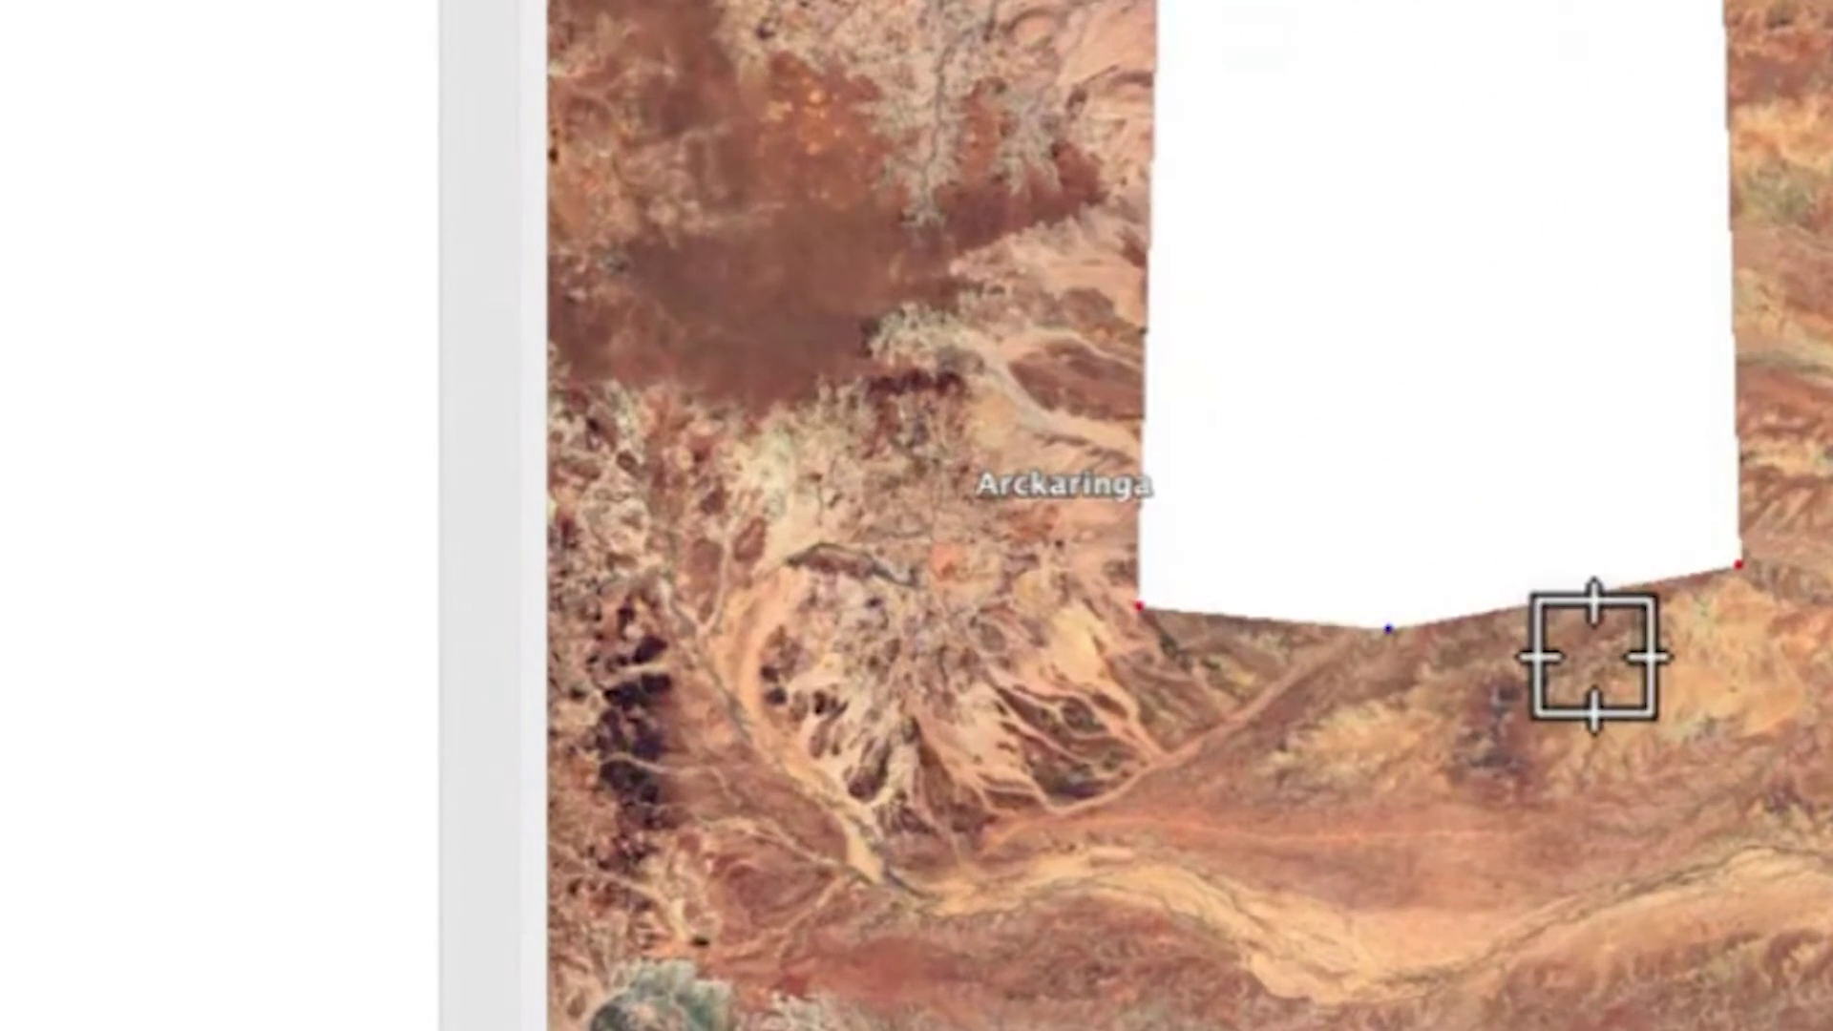
pyautogui.click(1596, 663)
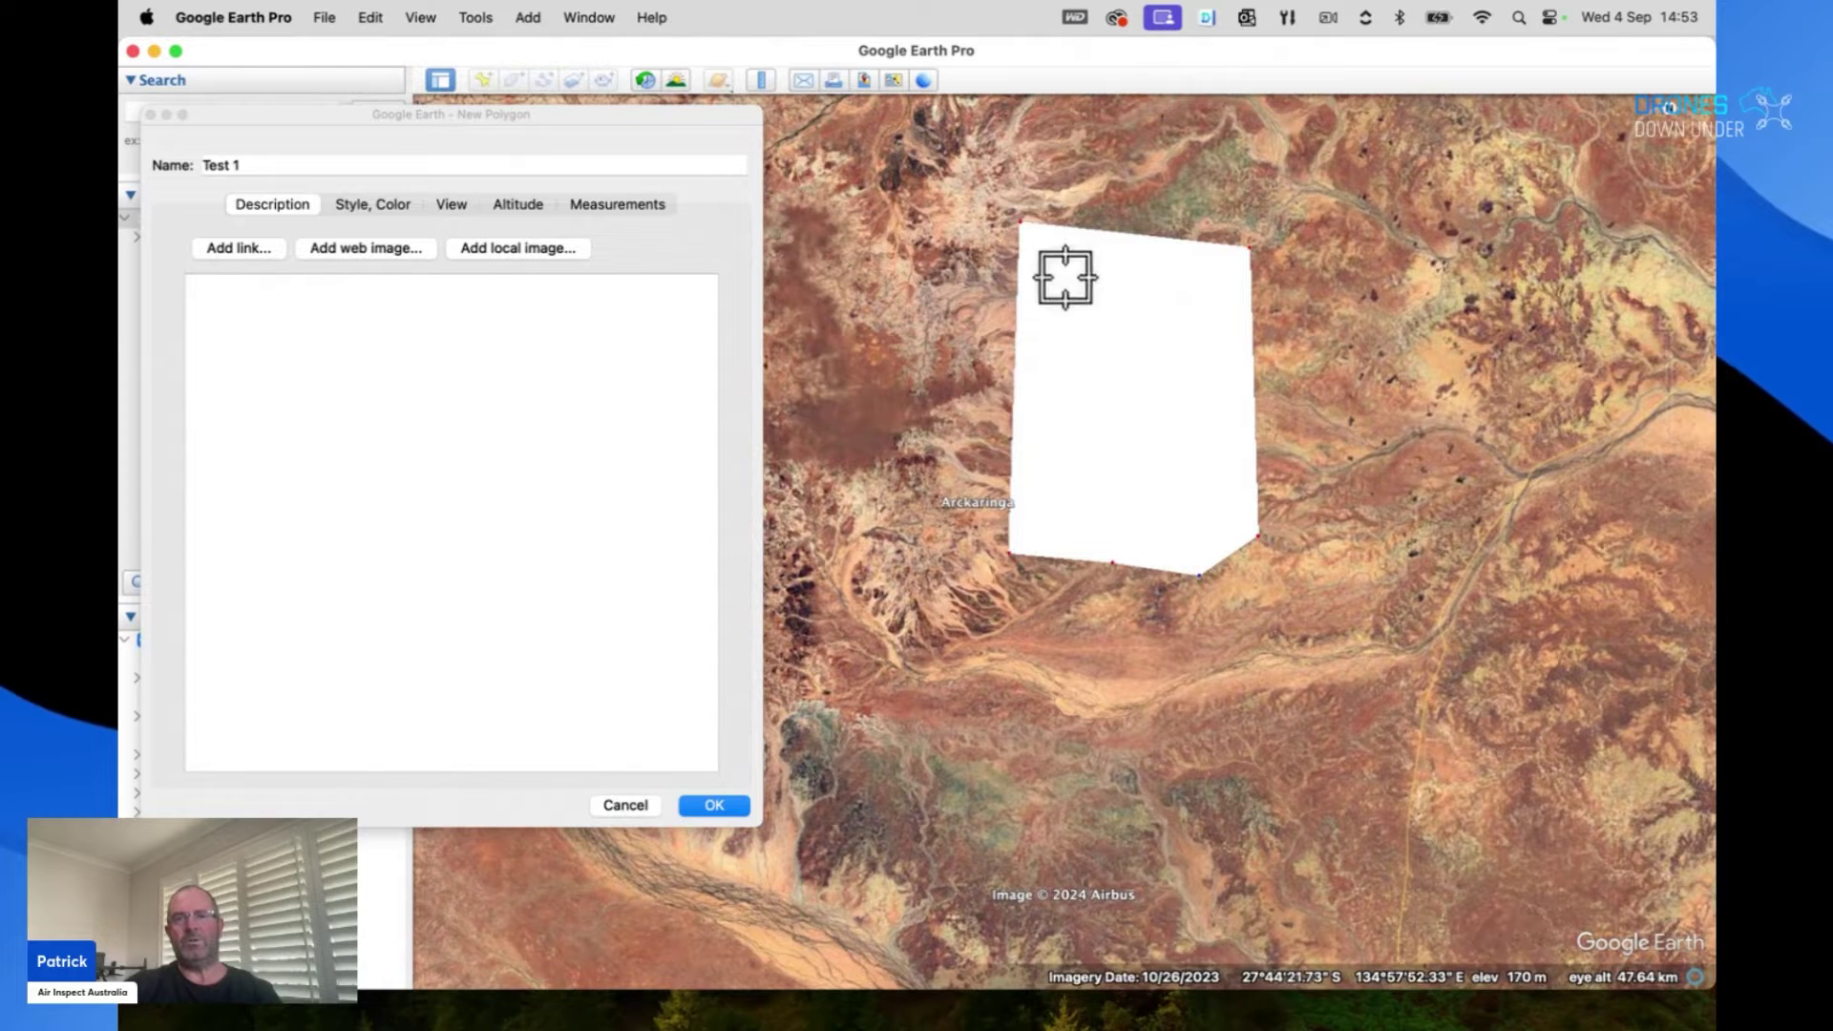
# - Replace the misplaced top-left corner of Test 1 with a new one
pyautogui.click(1029, 236)
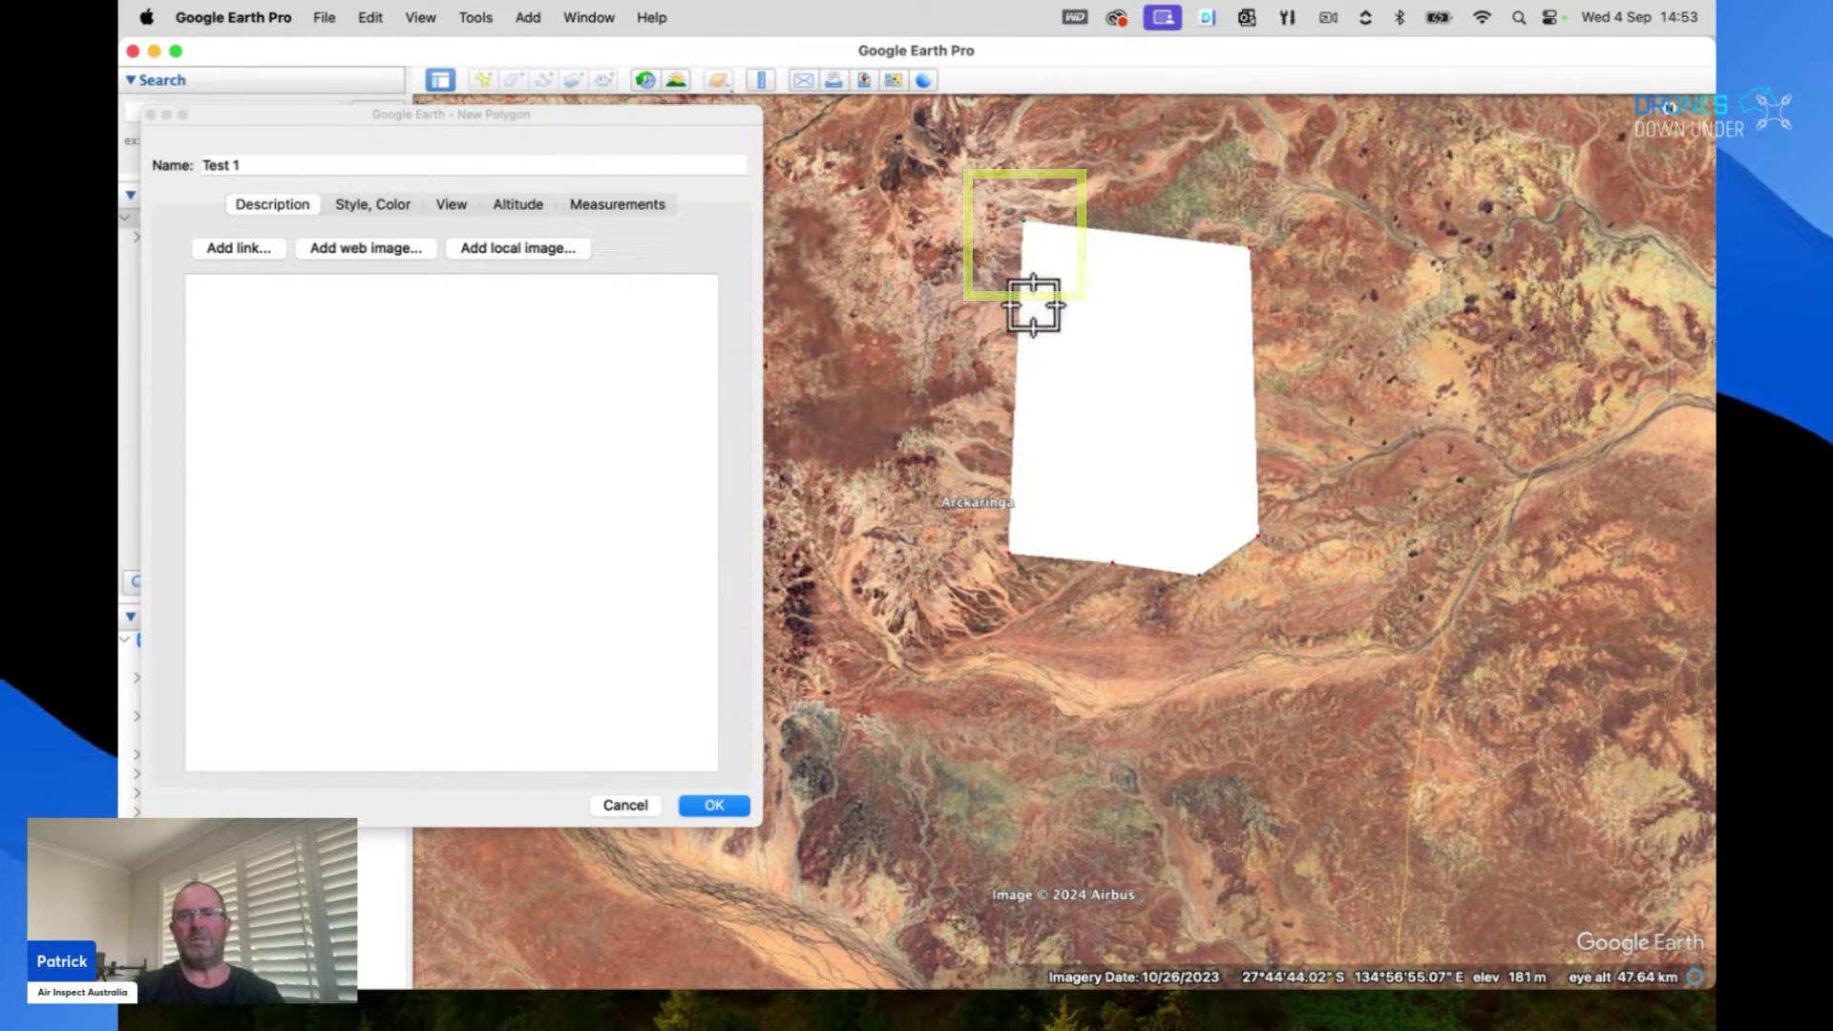
pyautogui.press('Delete')
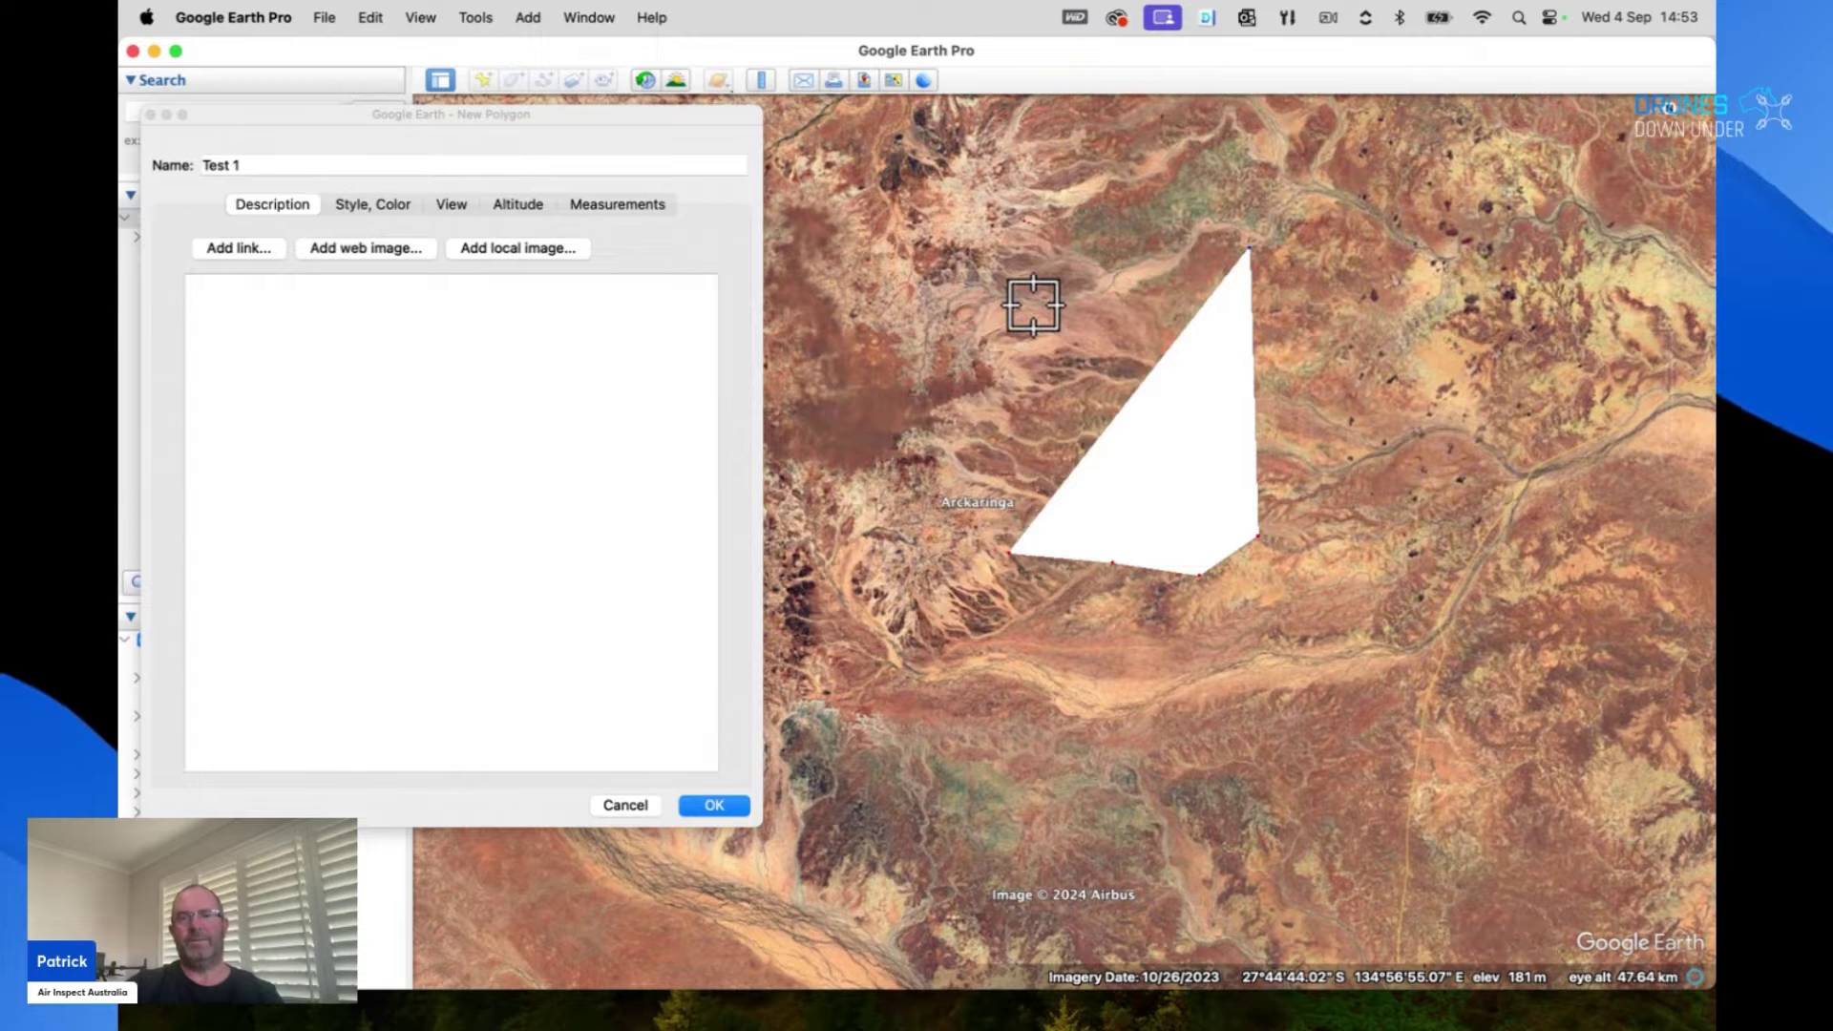
pyautogui.click(1032, 305)
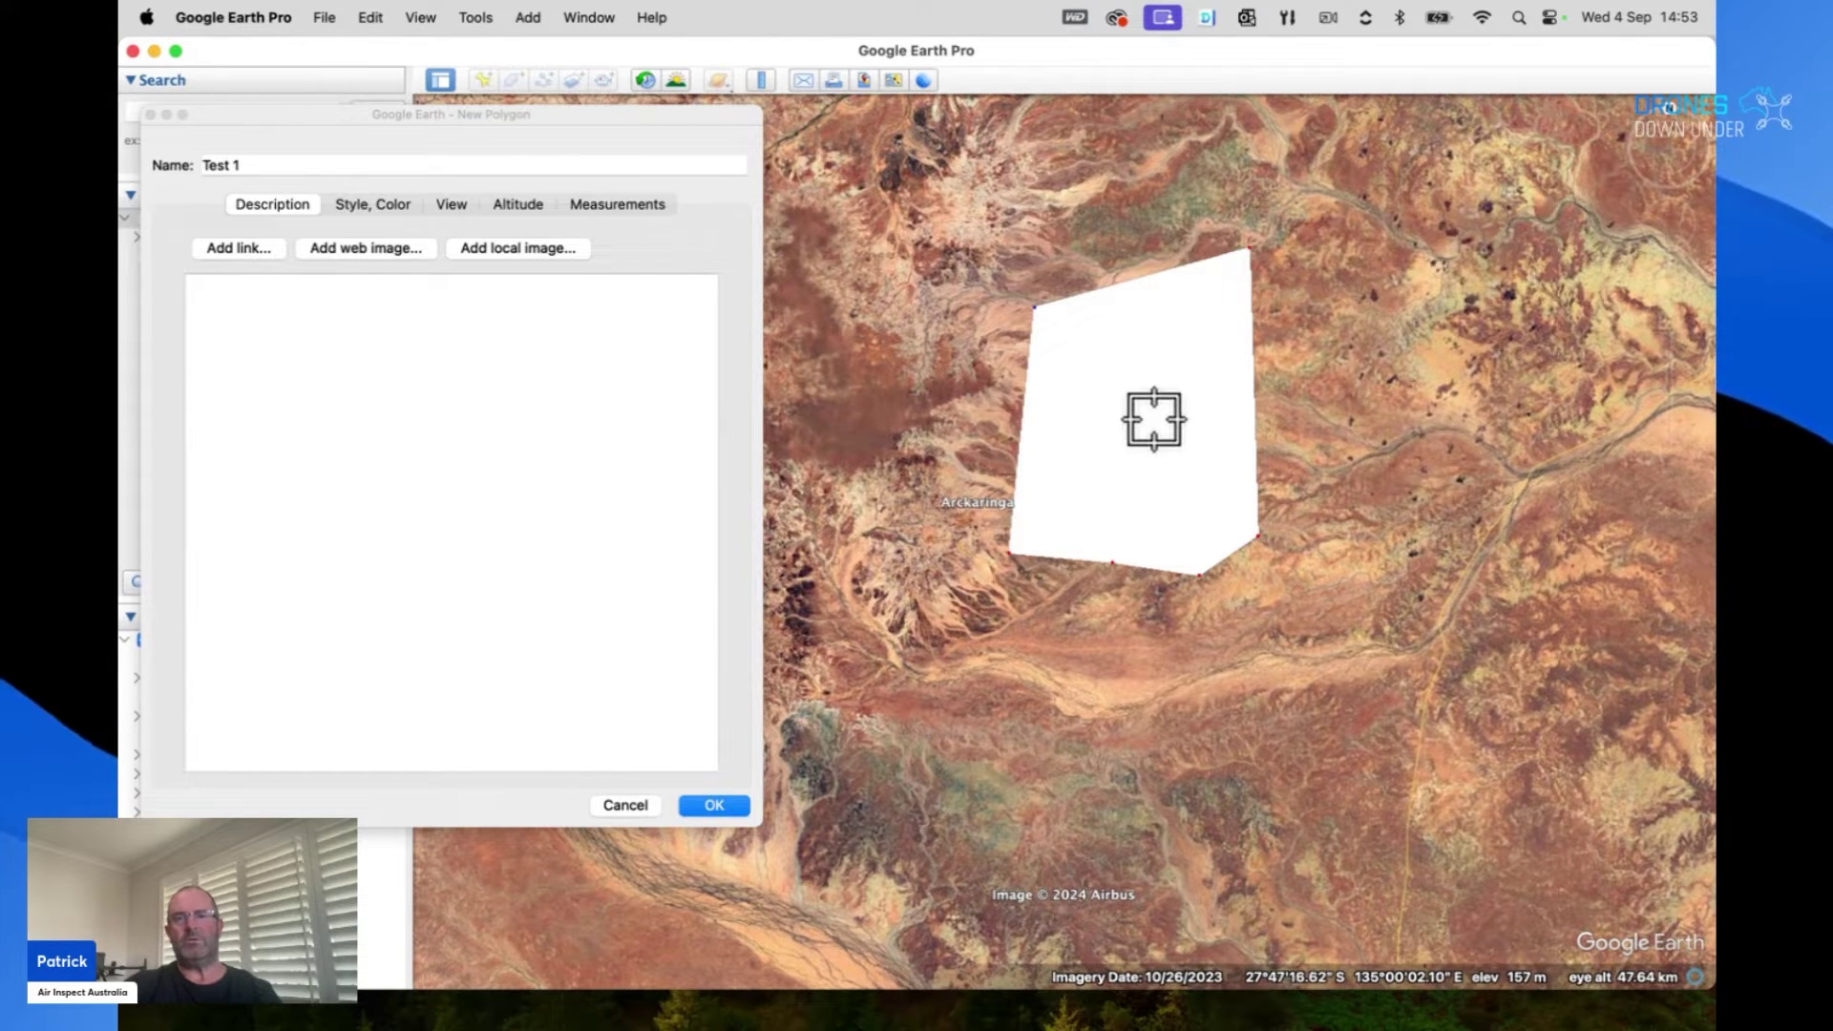
# - Give Test 1 a filled-and-outlined area at 79% opacity with outline width 4
pyautogui.click(371, 201)
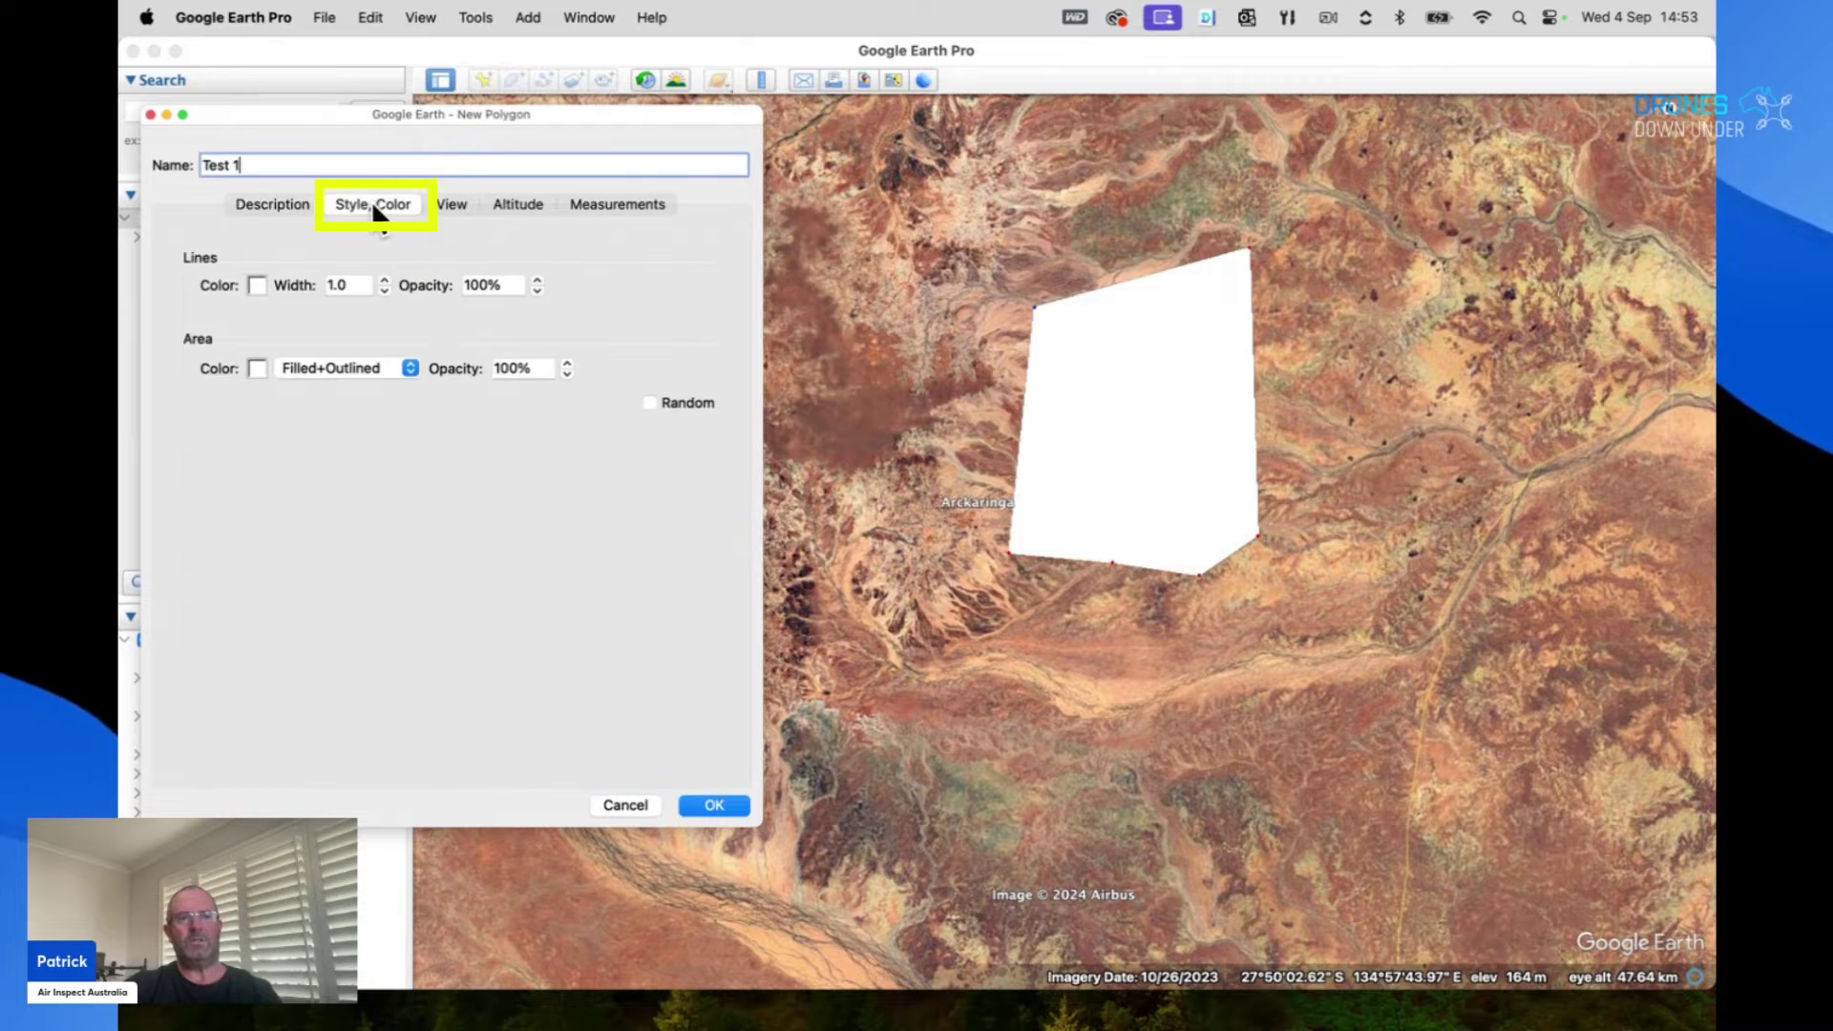
pyautogui.click(411, 371)
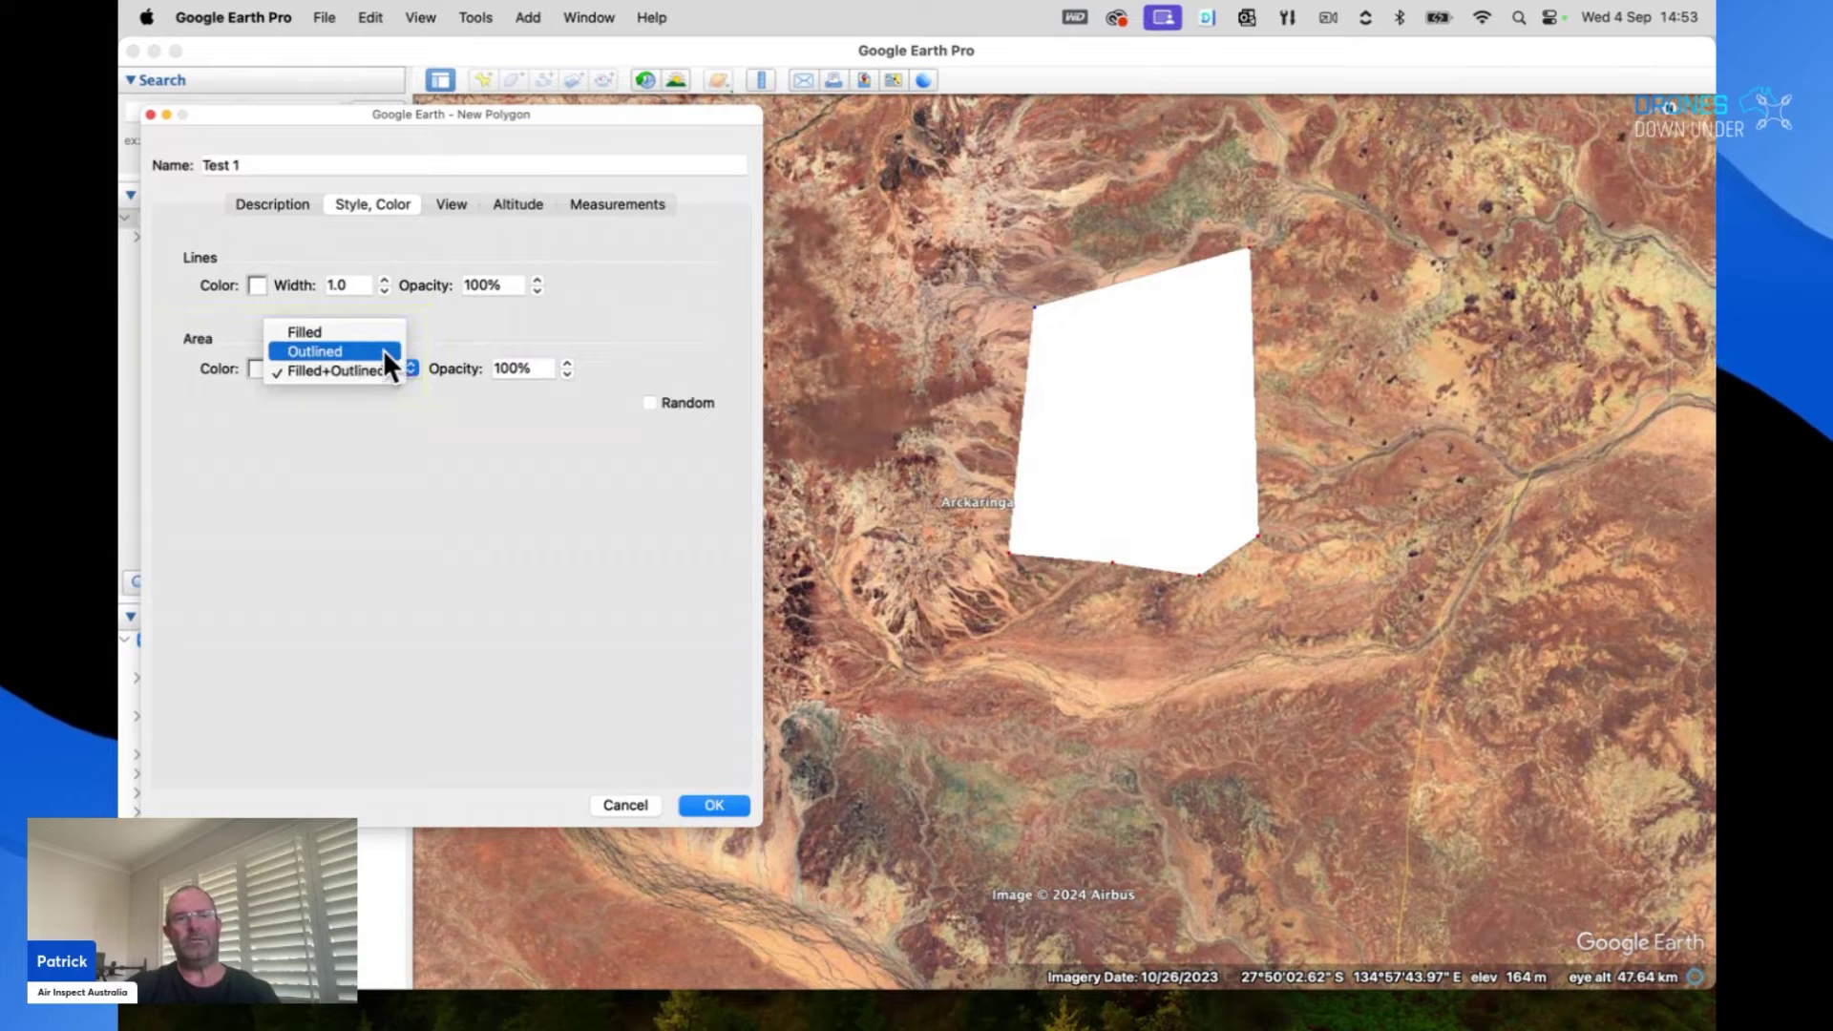
pyautogui.click(382, 349)
pyautogui.click(412, 371)
pyautogui.click(566, 374)
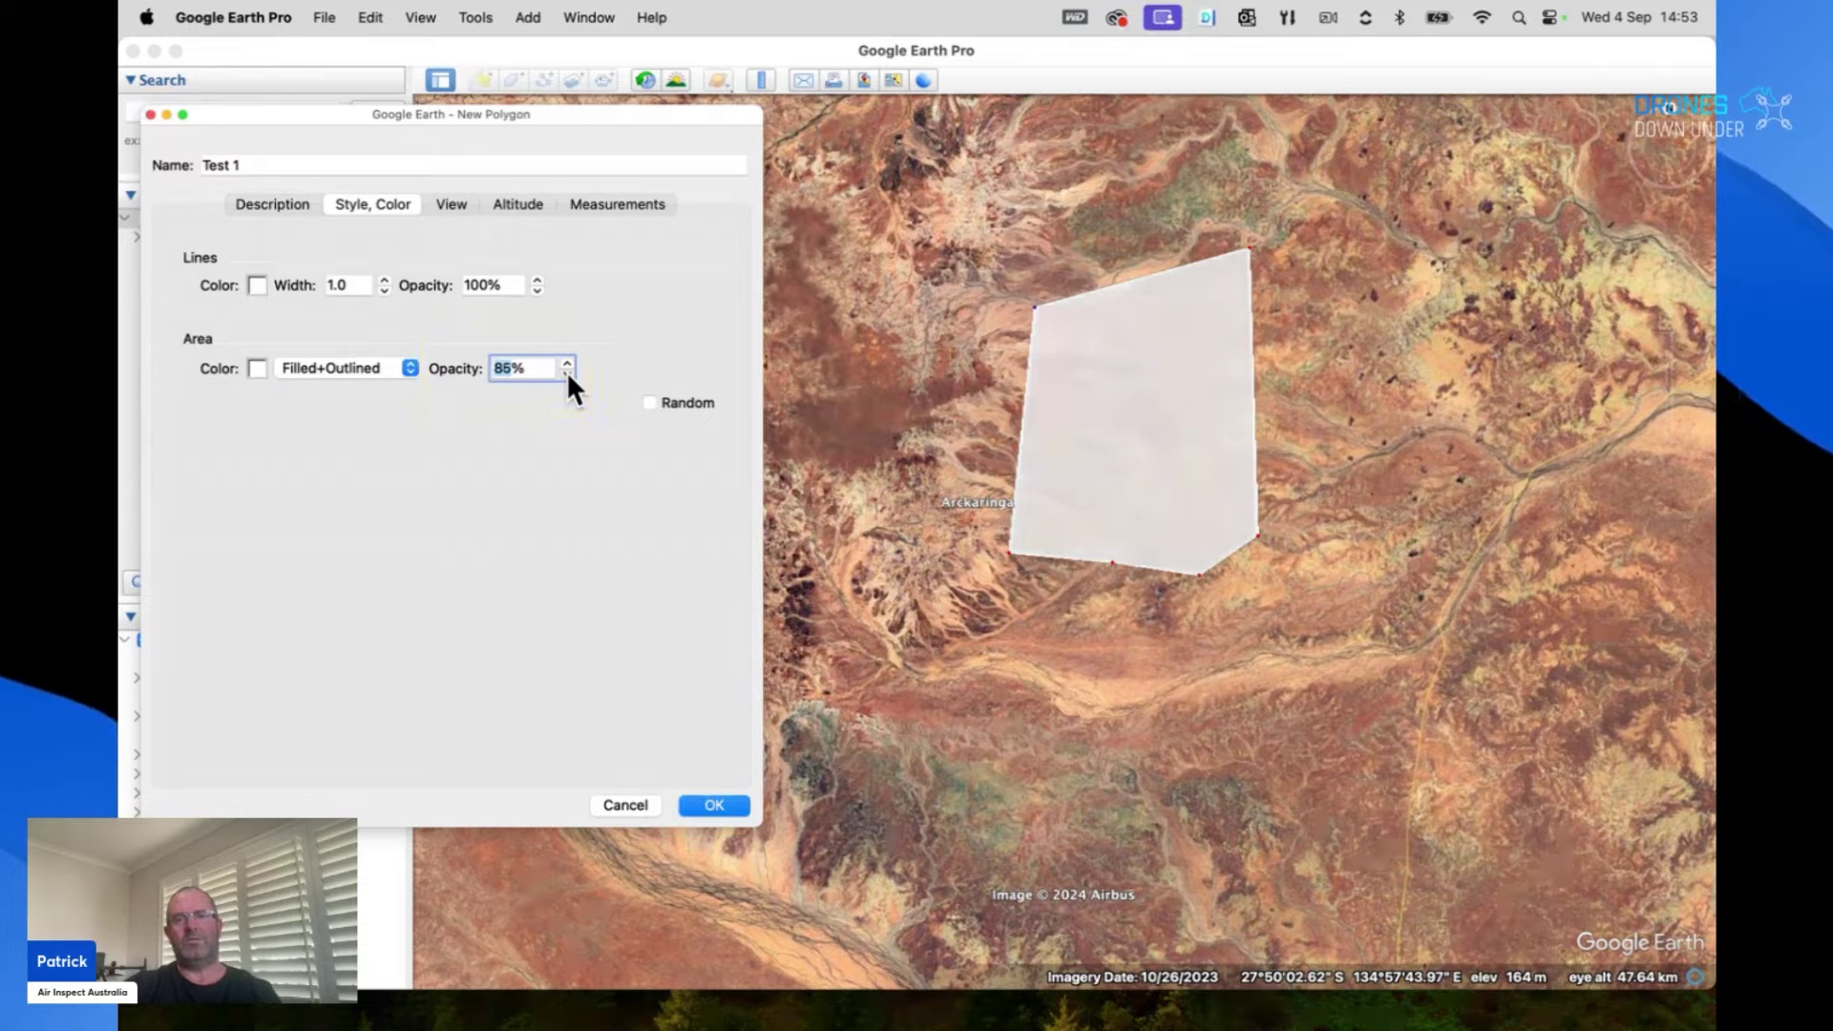
pyautogui.click(565, 374)
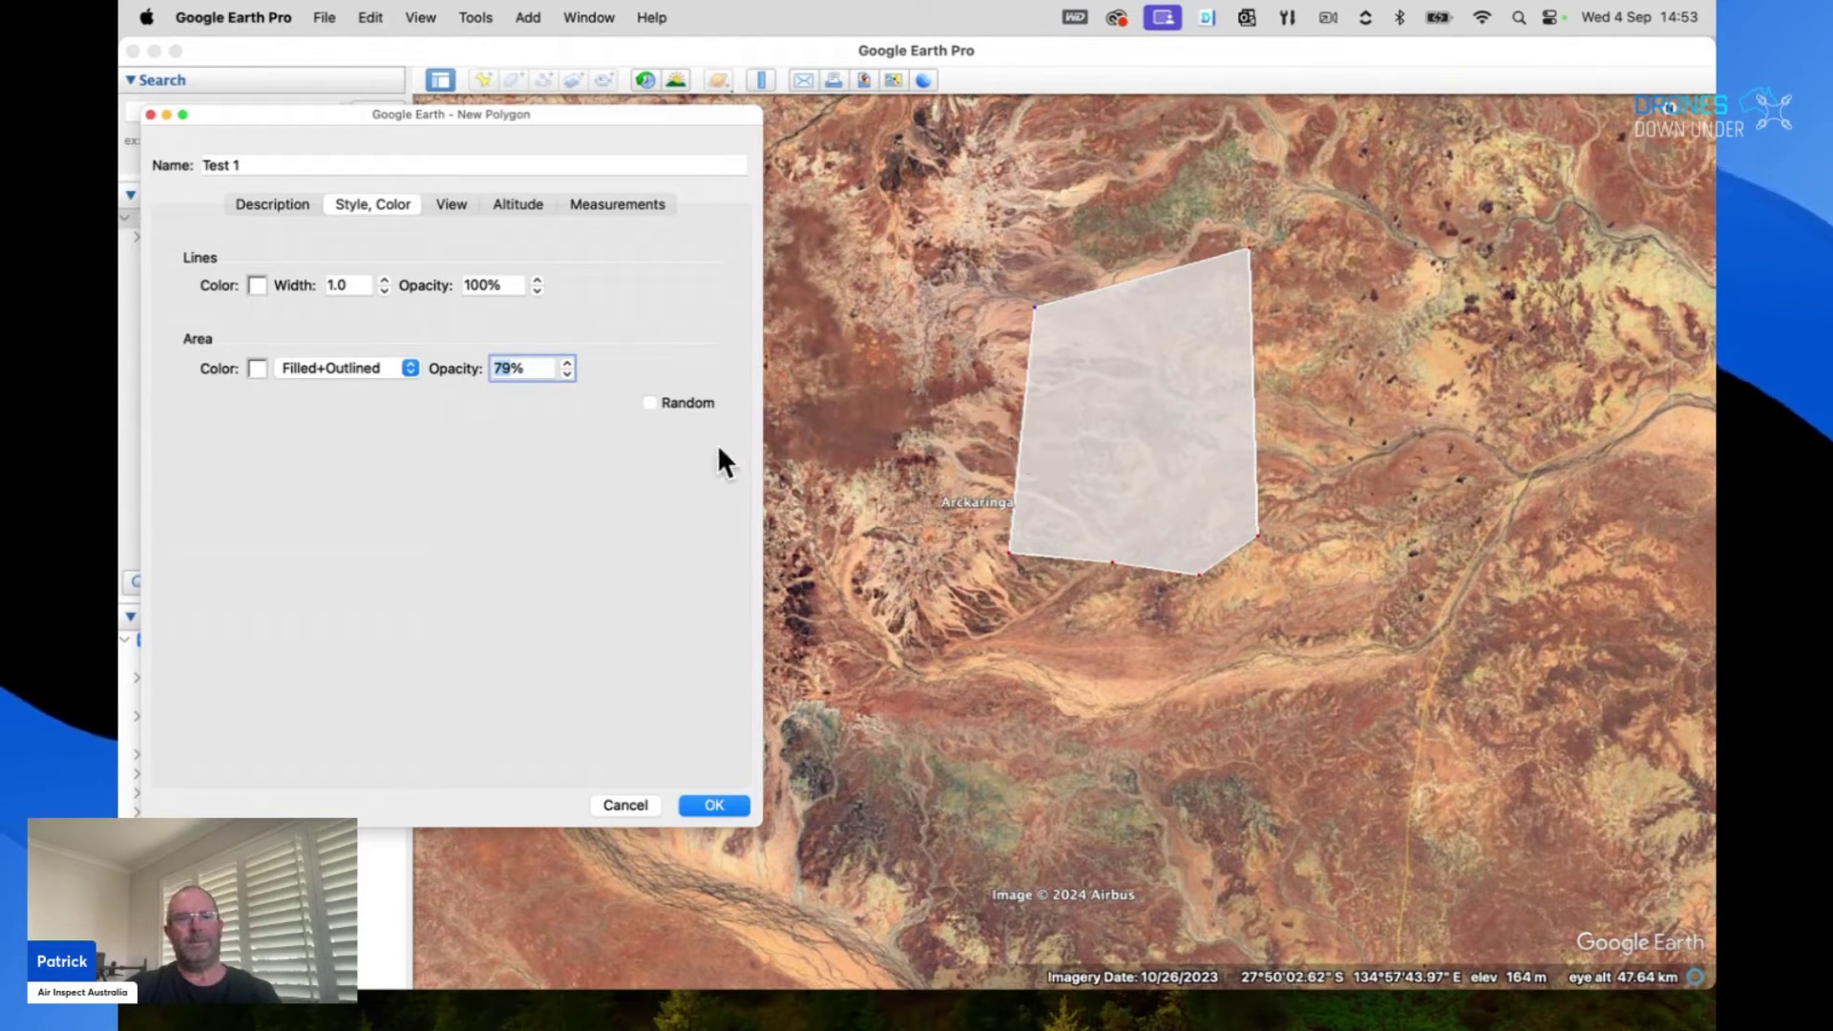
pyautogui.click(352, 286)
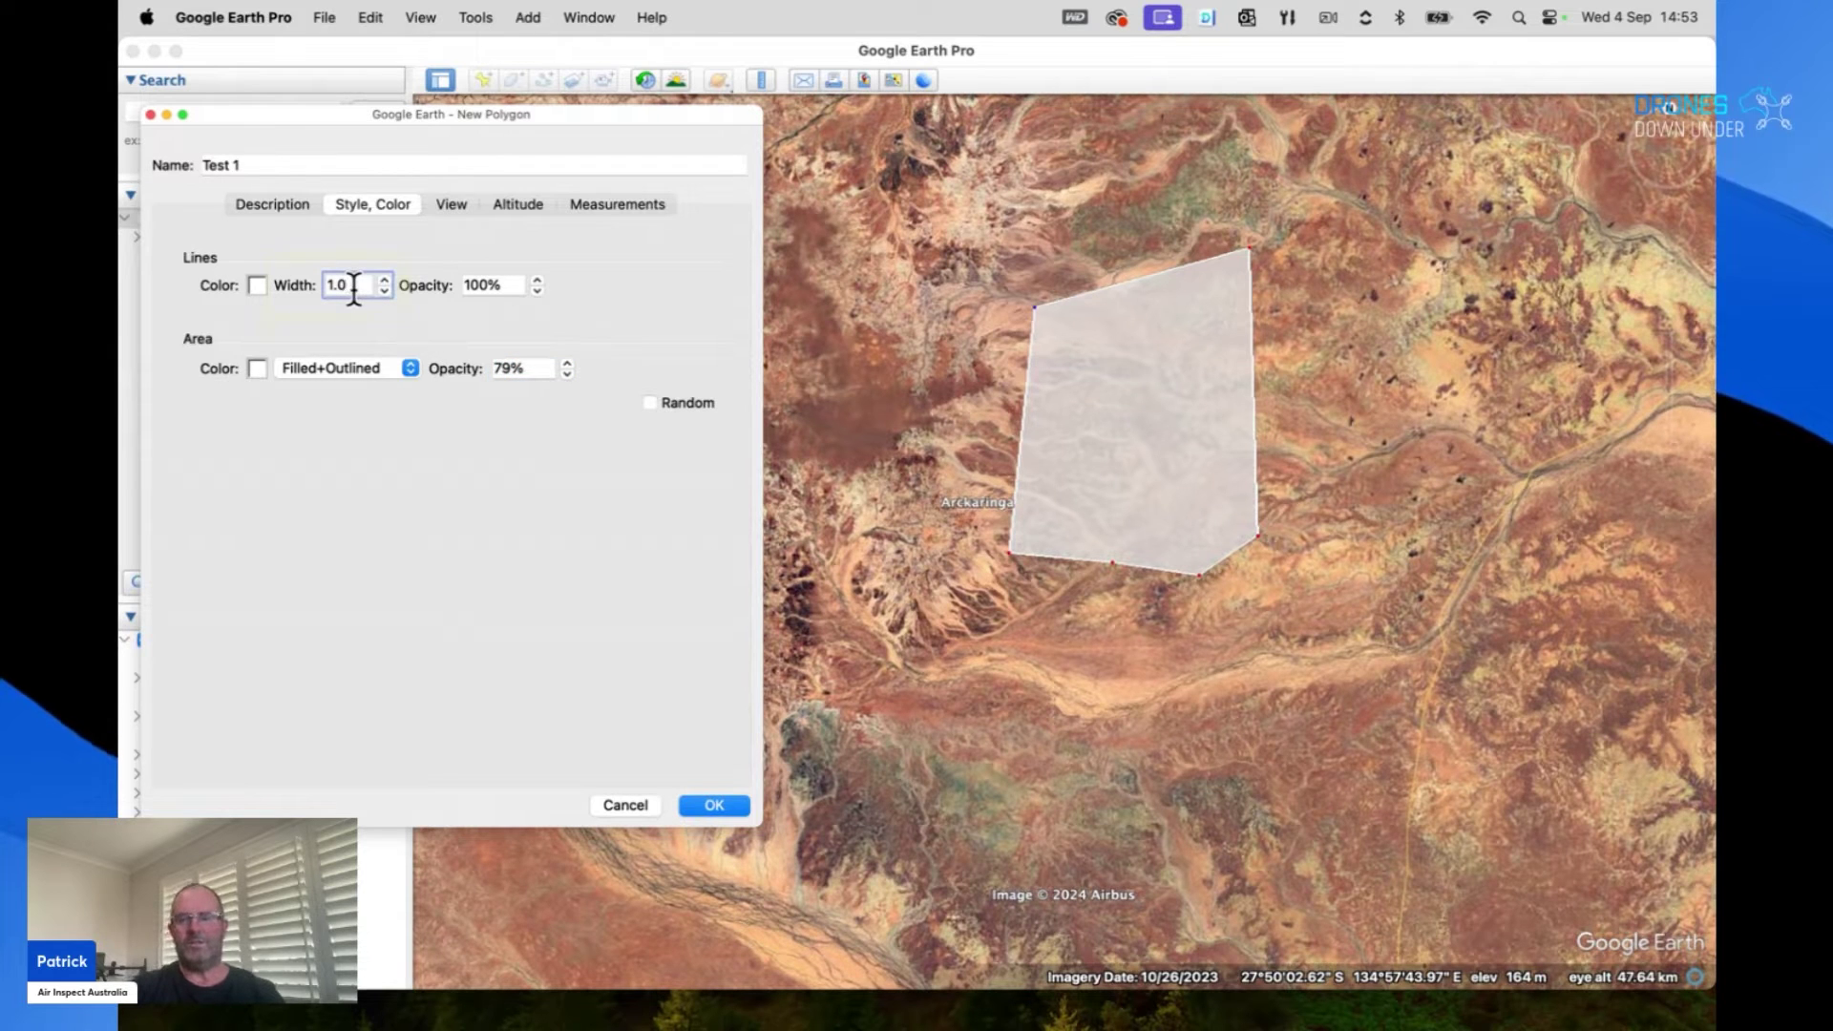
pyautogui.write('4')
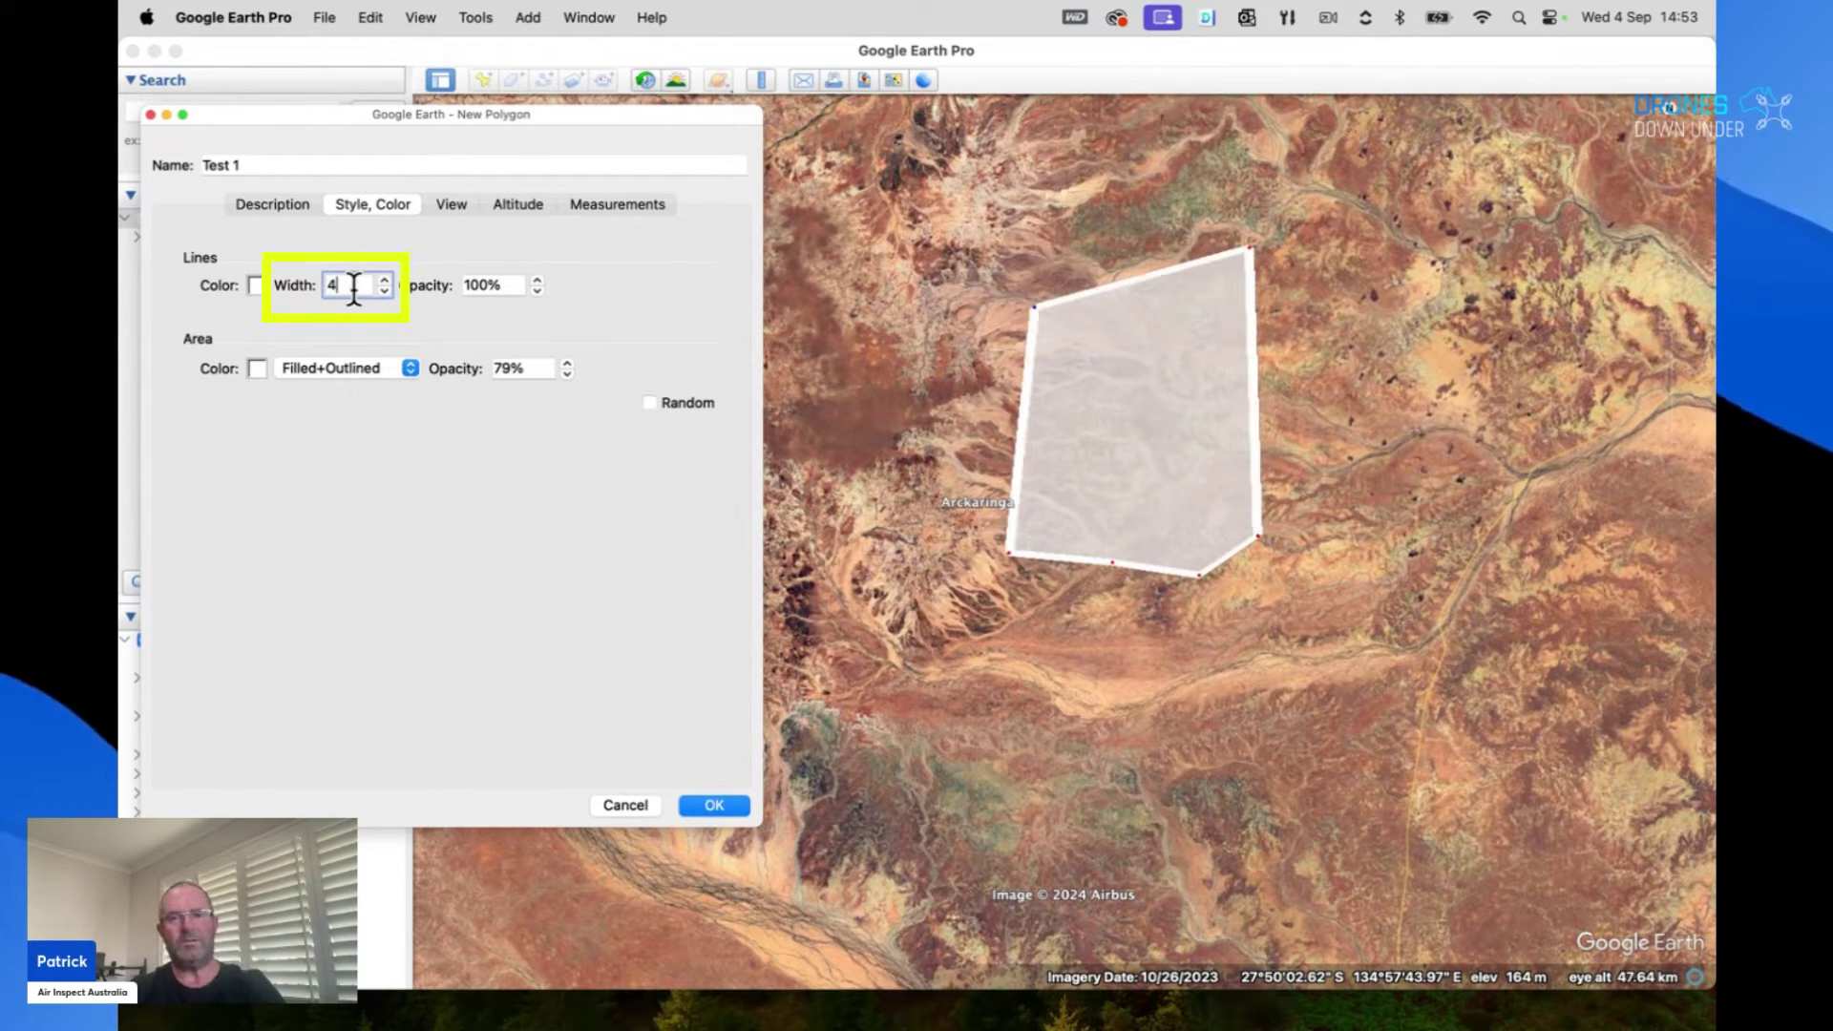
# - Change Test 1's outline color to black, keeping width 4.0
pyautogui.click(255, 284)
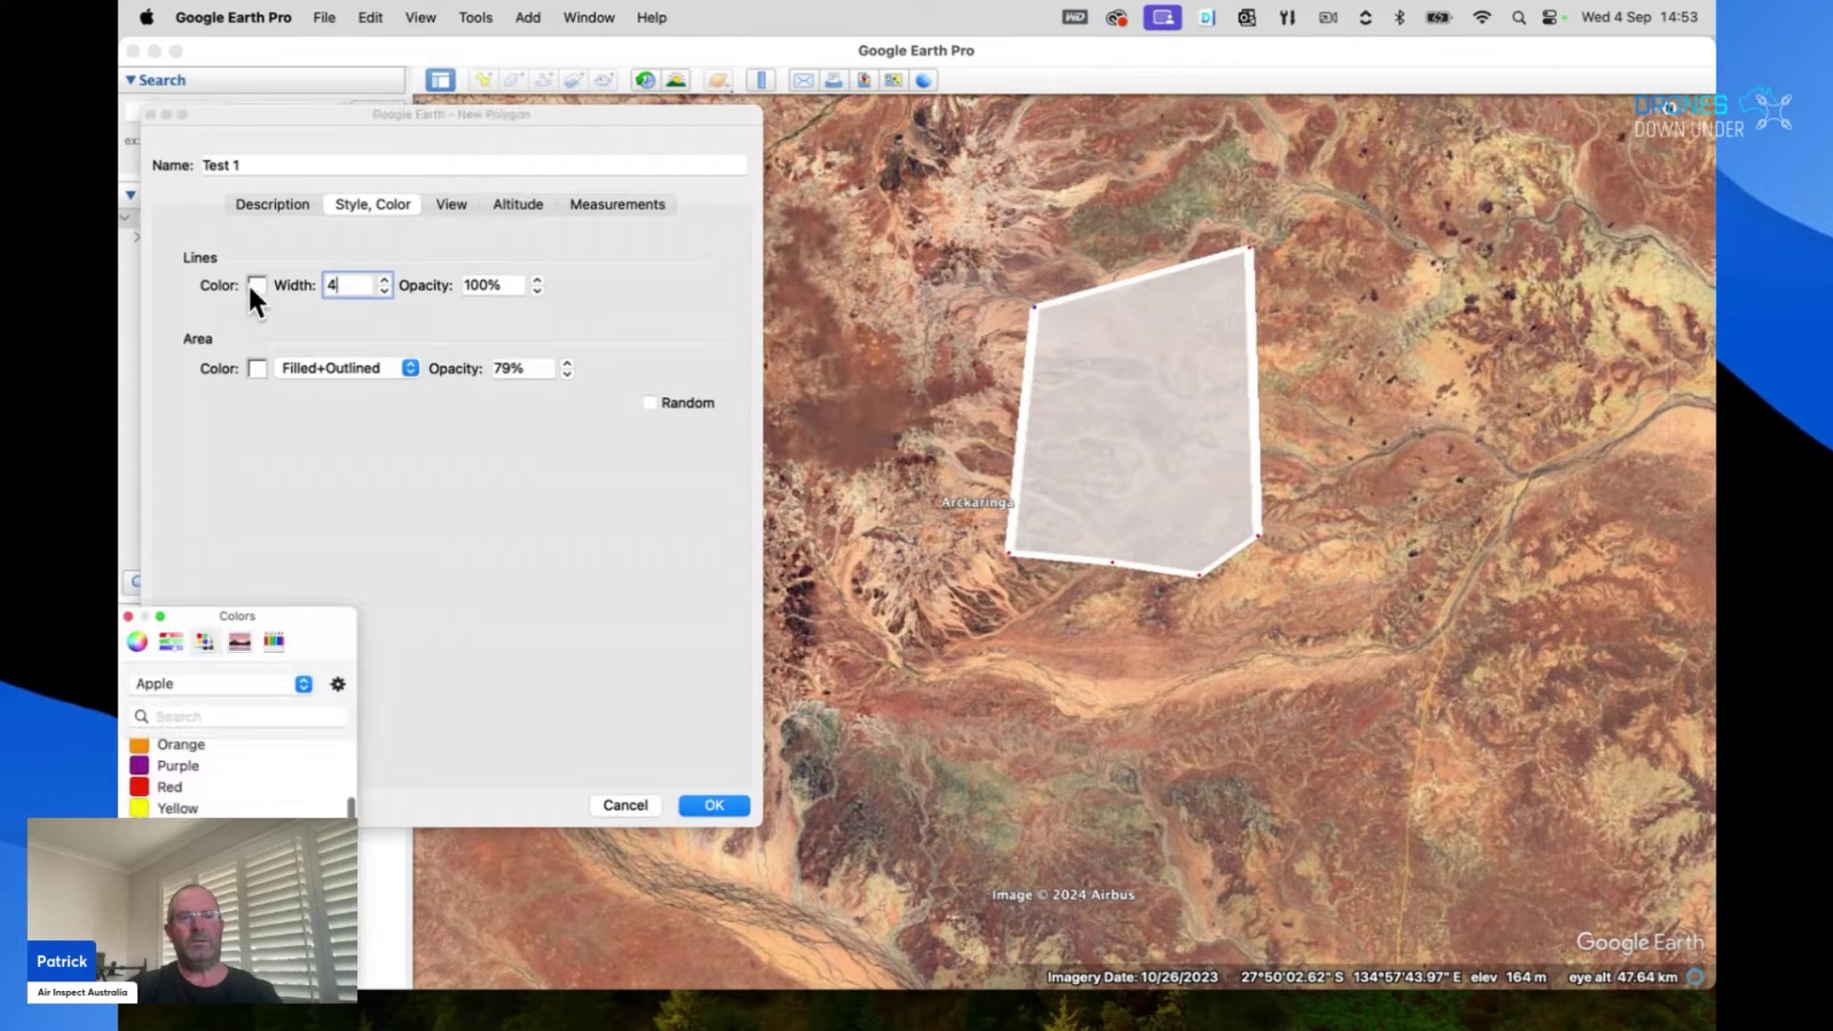
pyautogui.scroll(5, 202, 747)
pyautogui.click(203, 750)
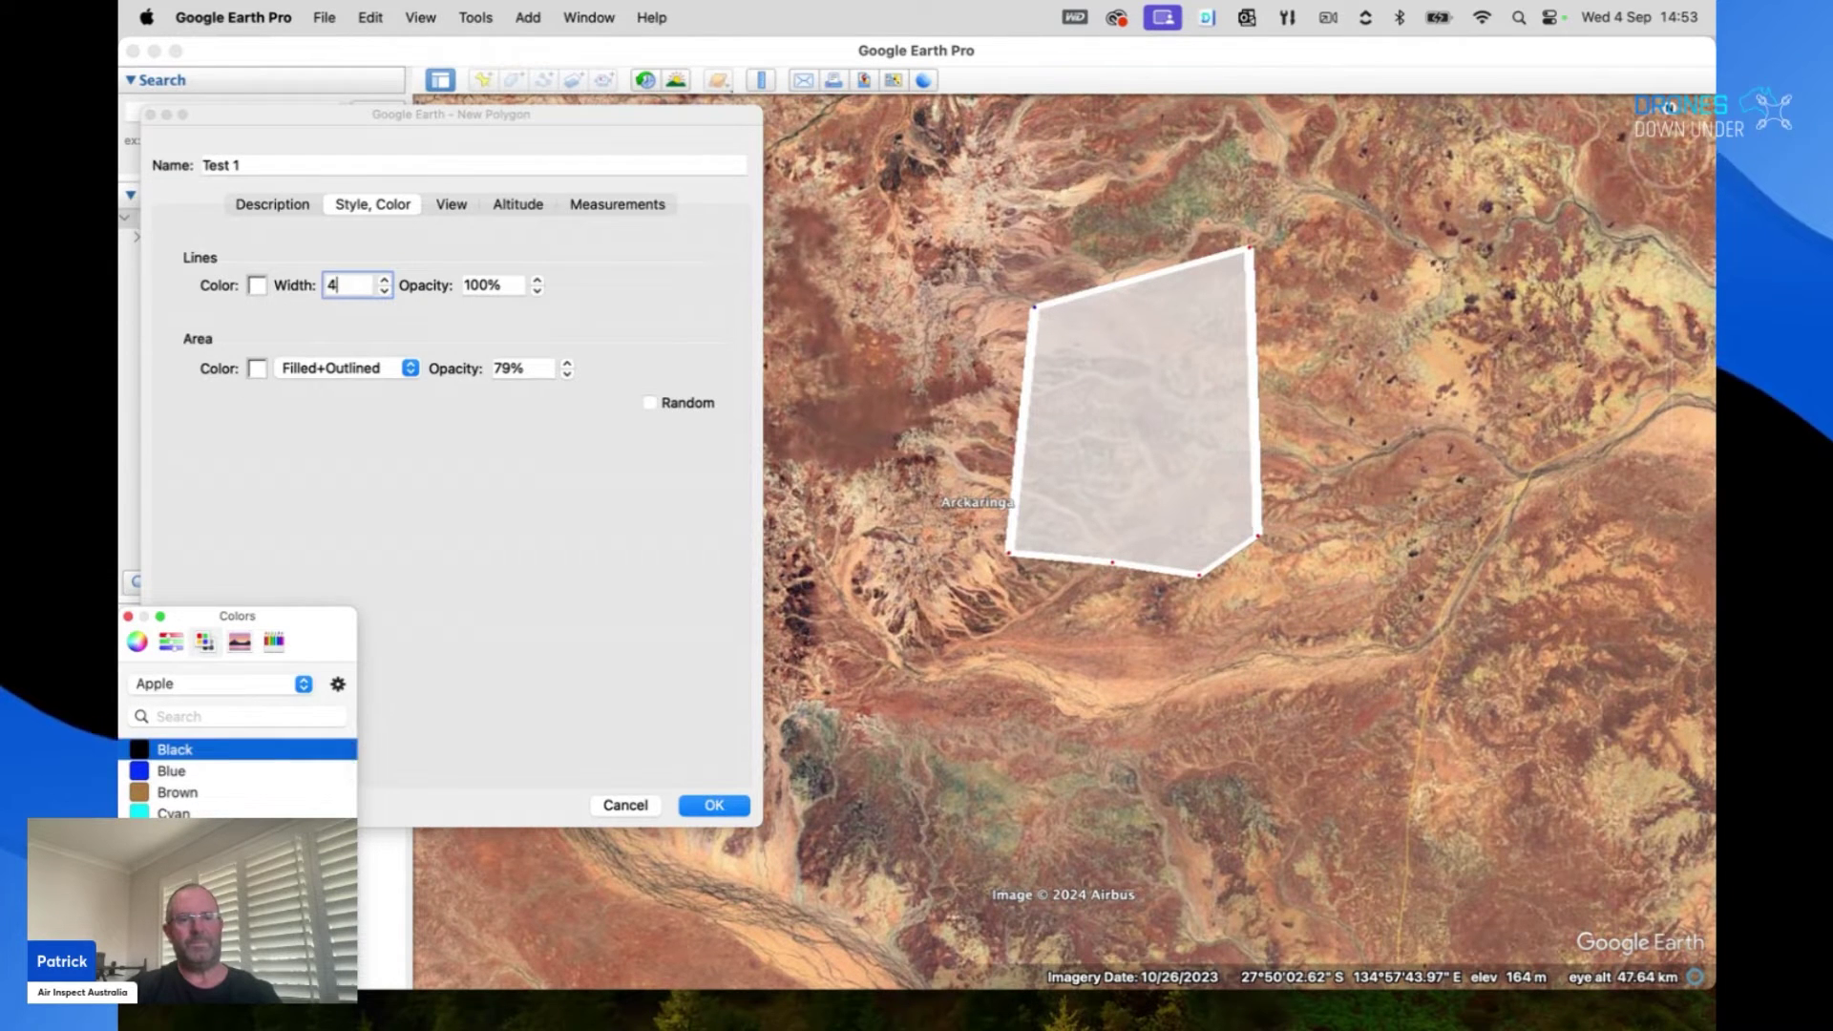
pyautogui.click(128, 616)
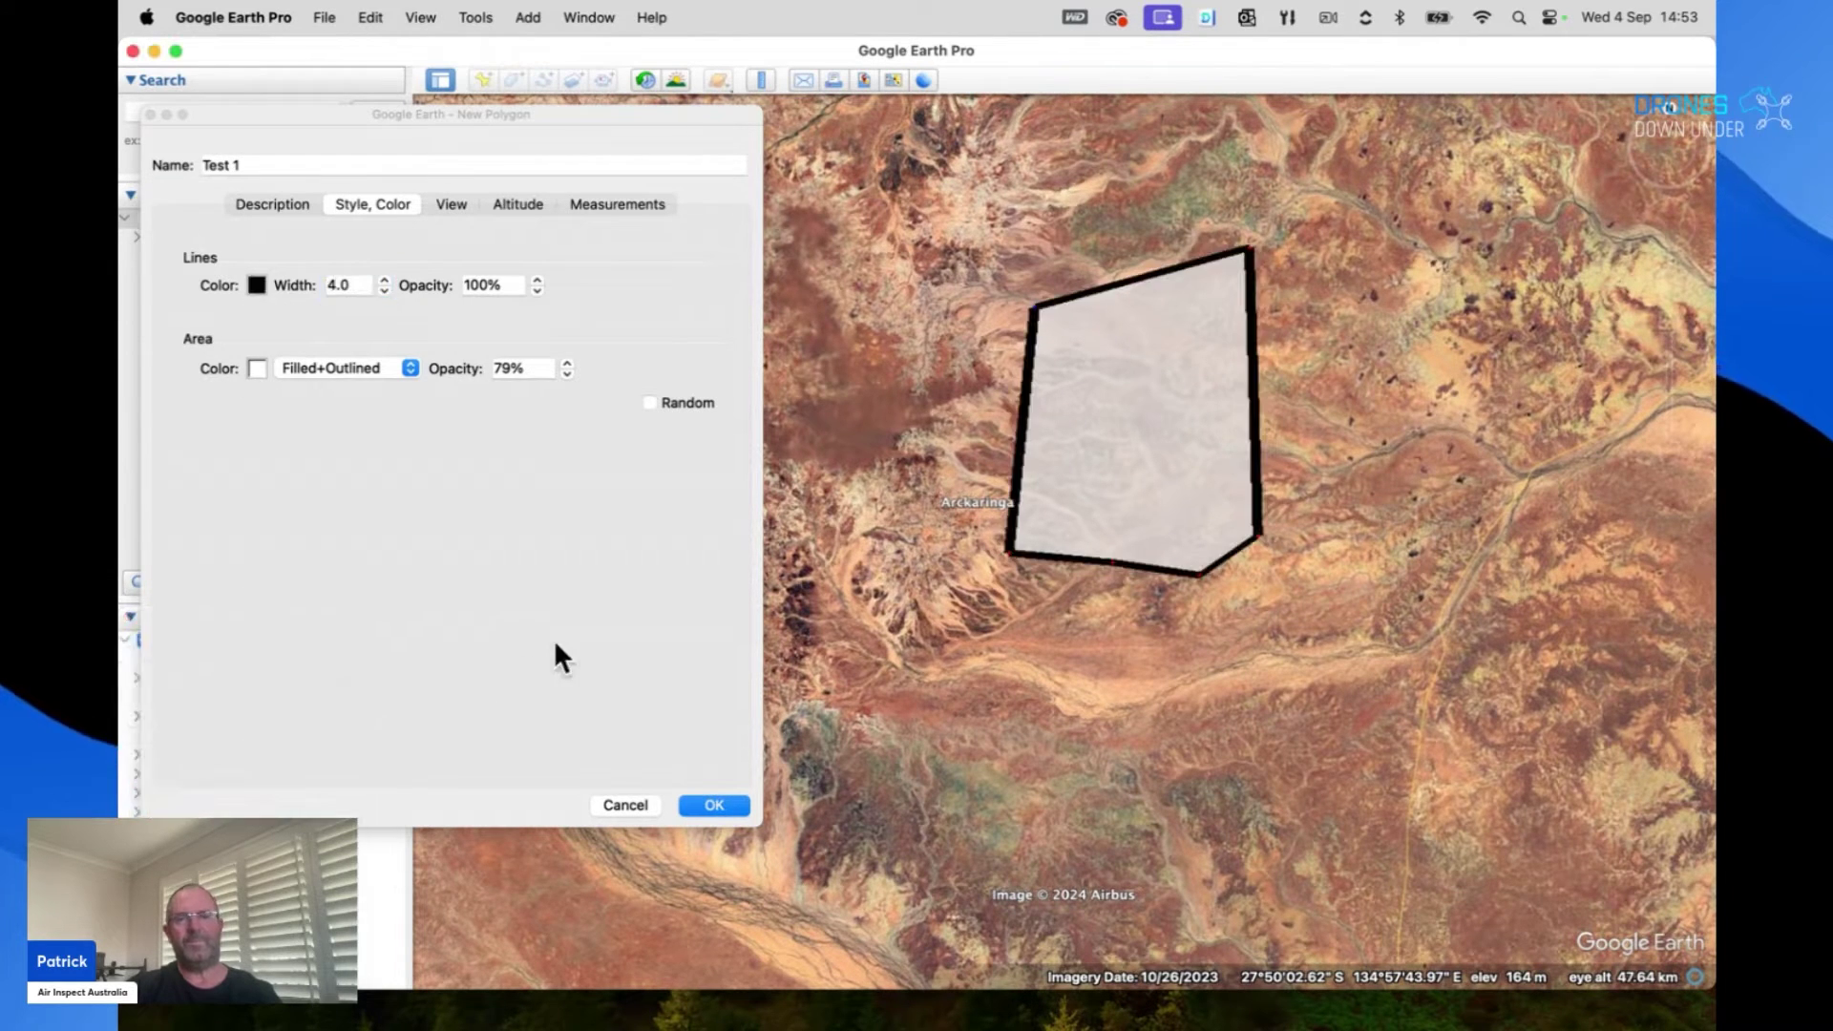
# - Show Test 1's perimeter in meters on the Measurements tab
pyautogui.click(621, 207)
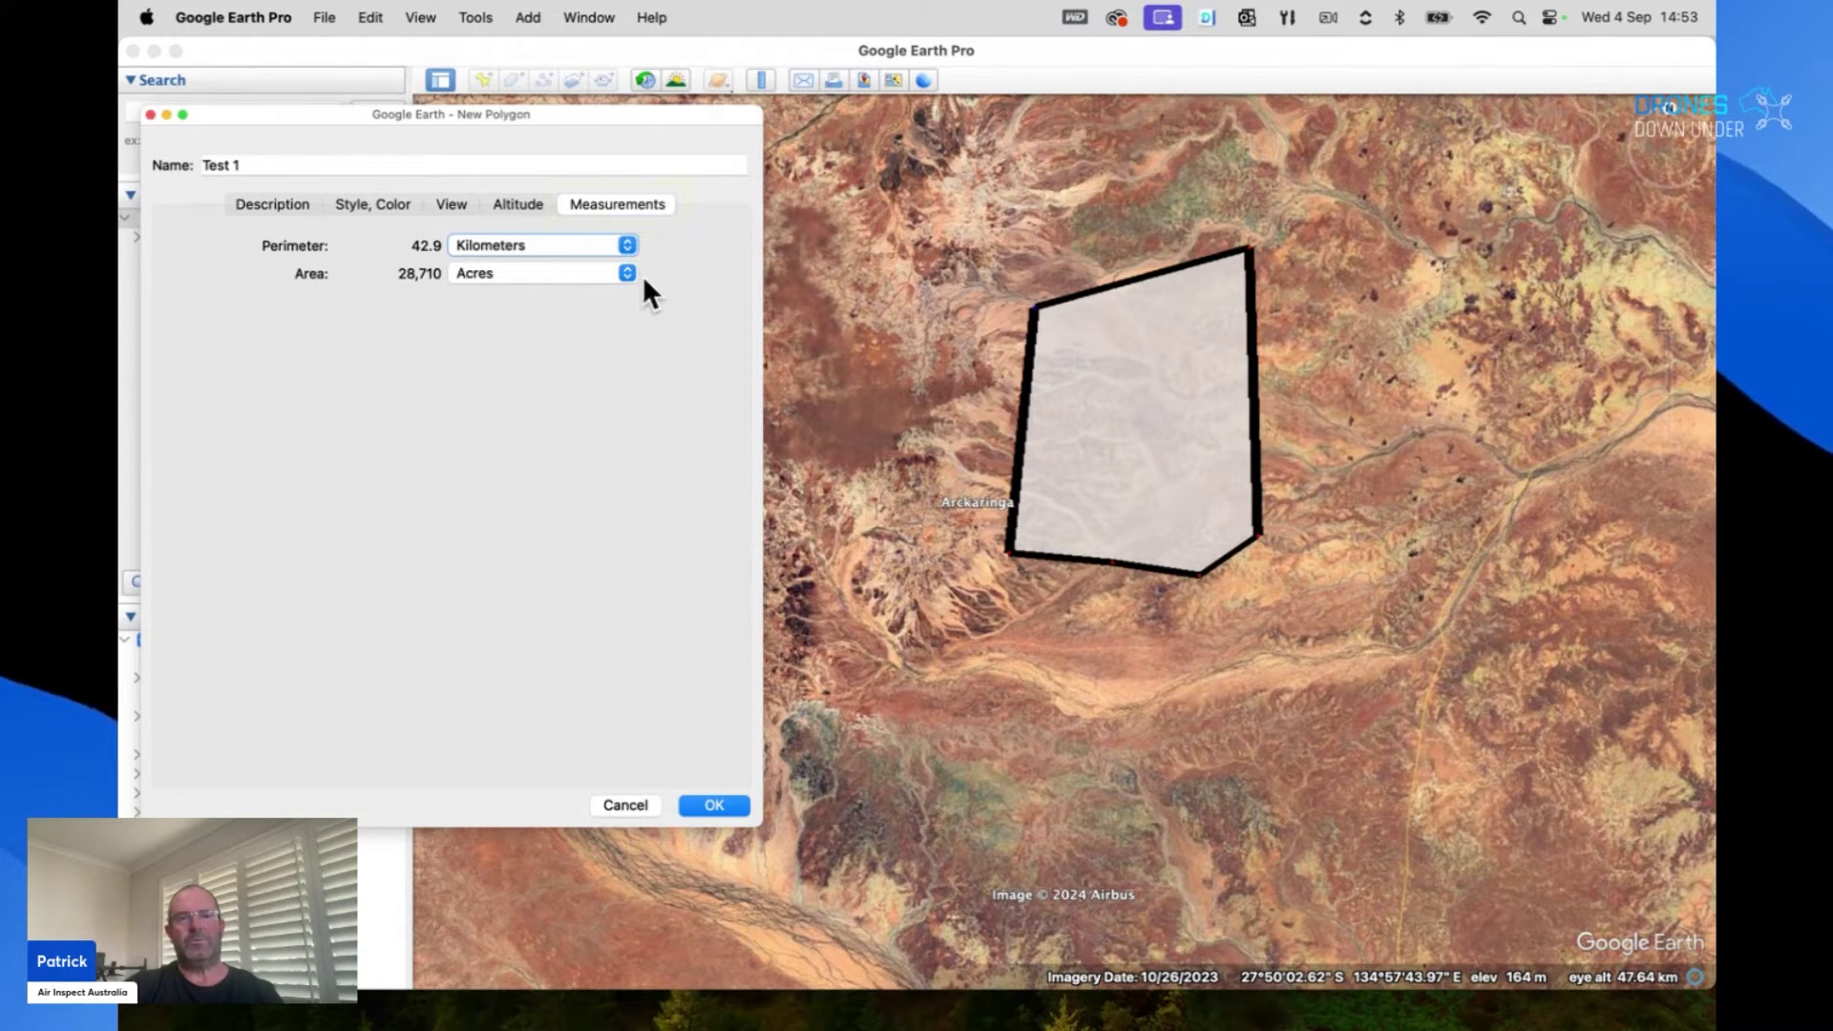
pyautogui.click(627, 248)
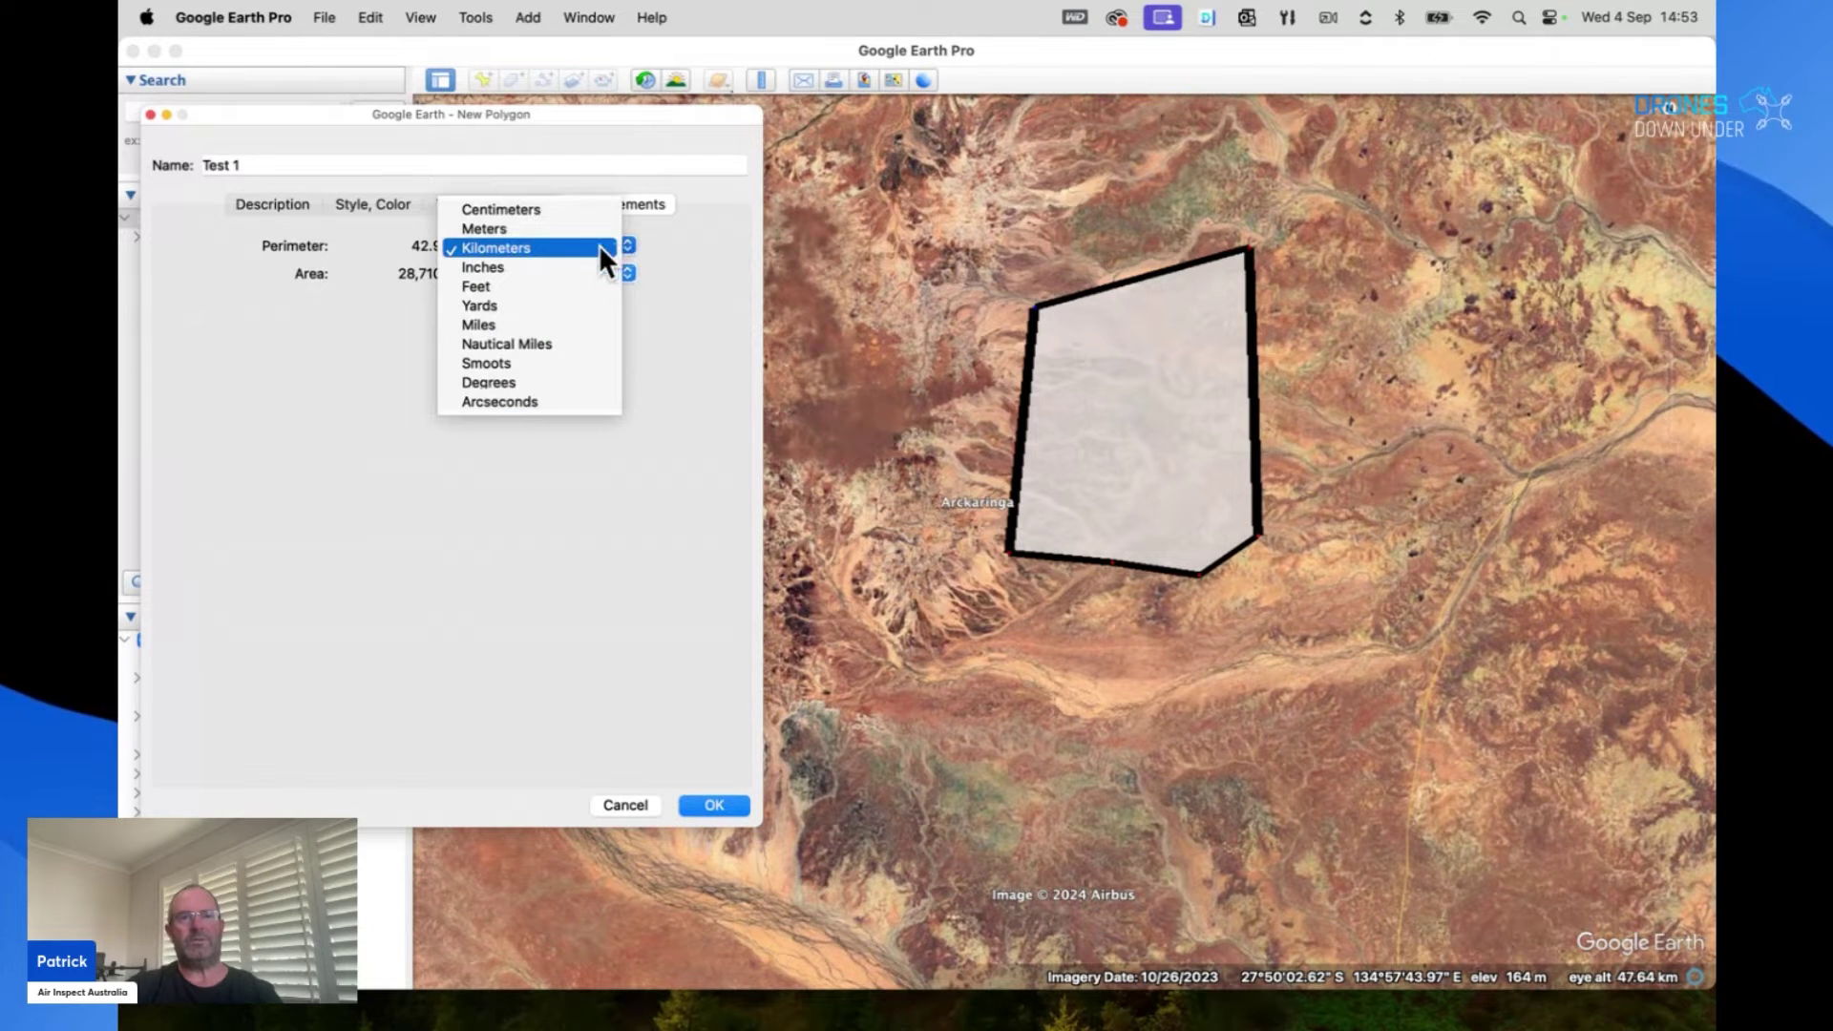
pyautogui.click(586, 228)
pyautogui.click(627, 246)
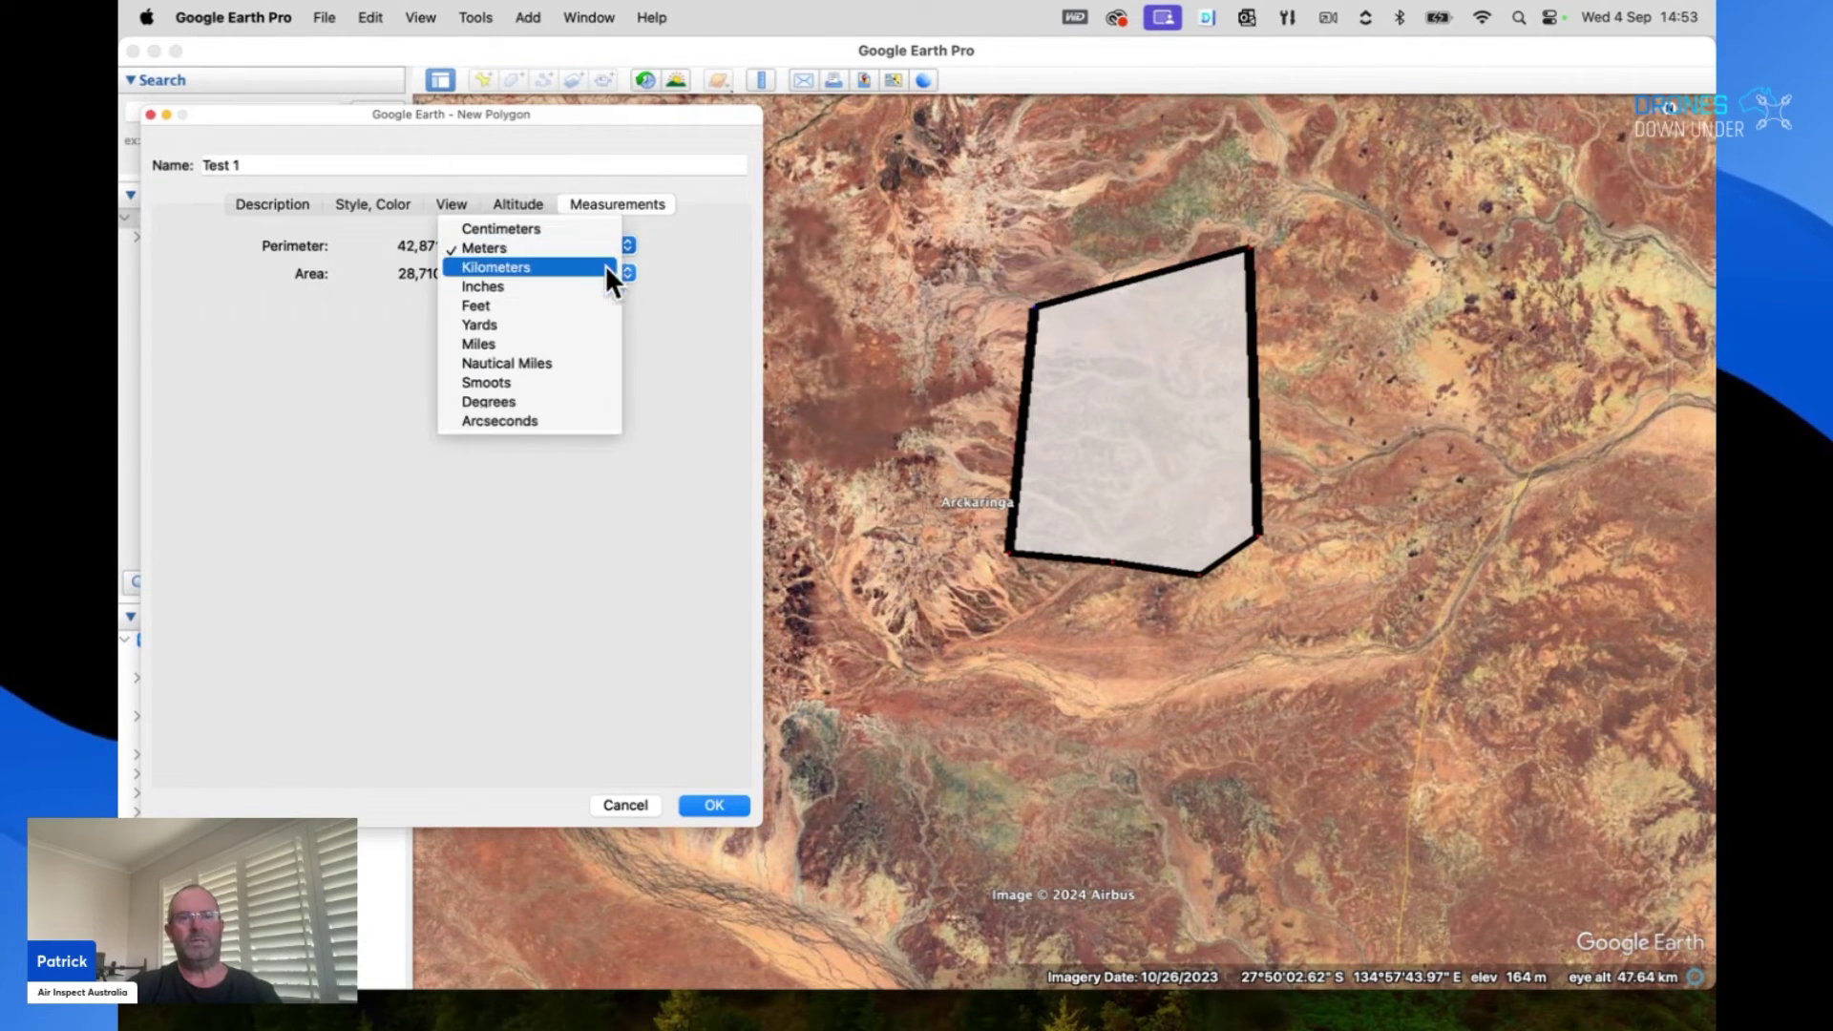
pyautogui.click(586, 320)
pyautogui.click(629, 248)
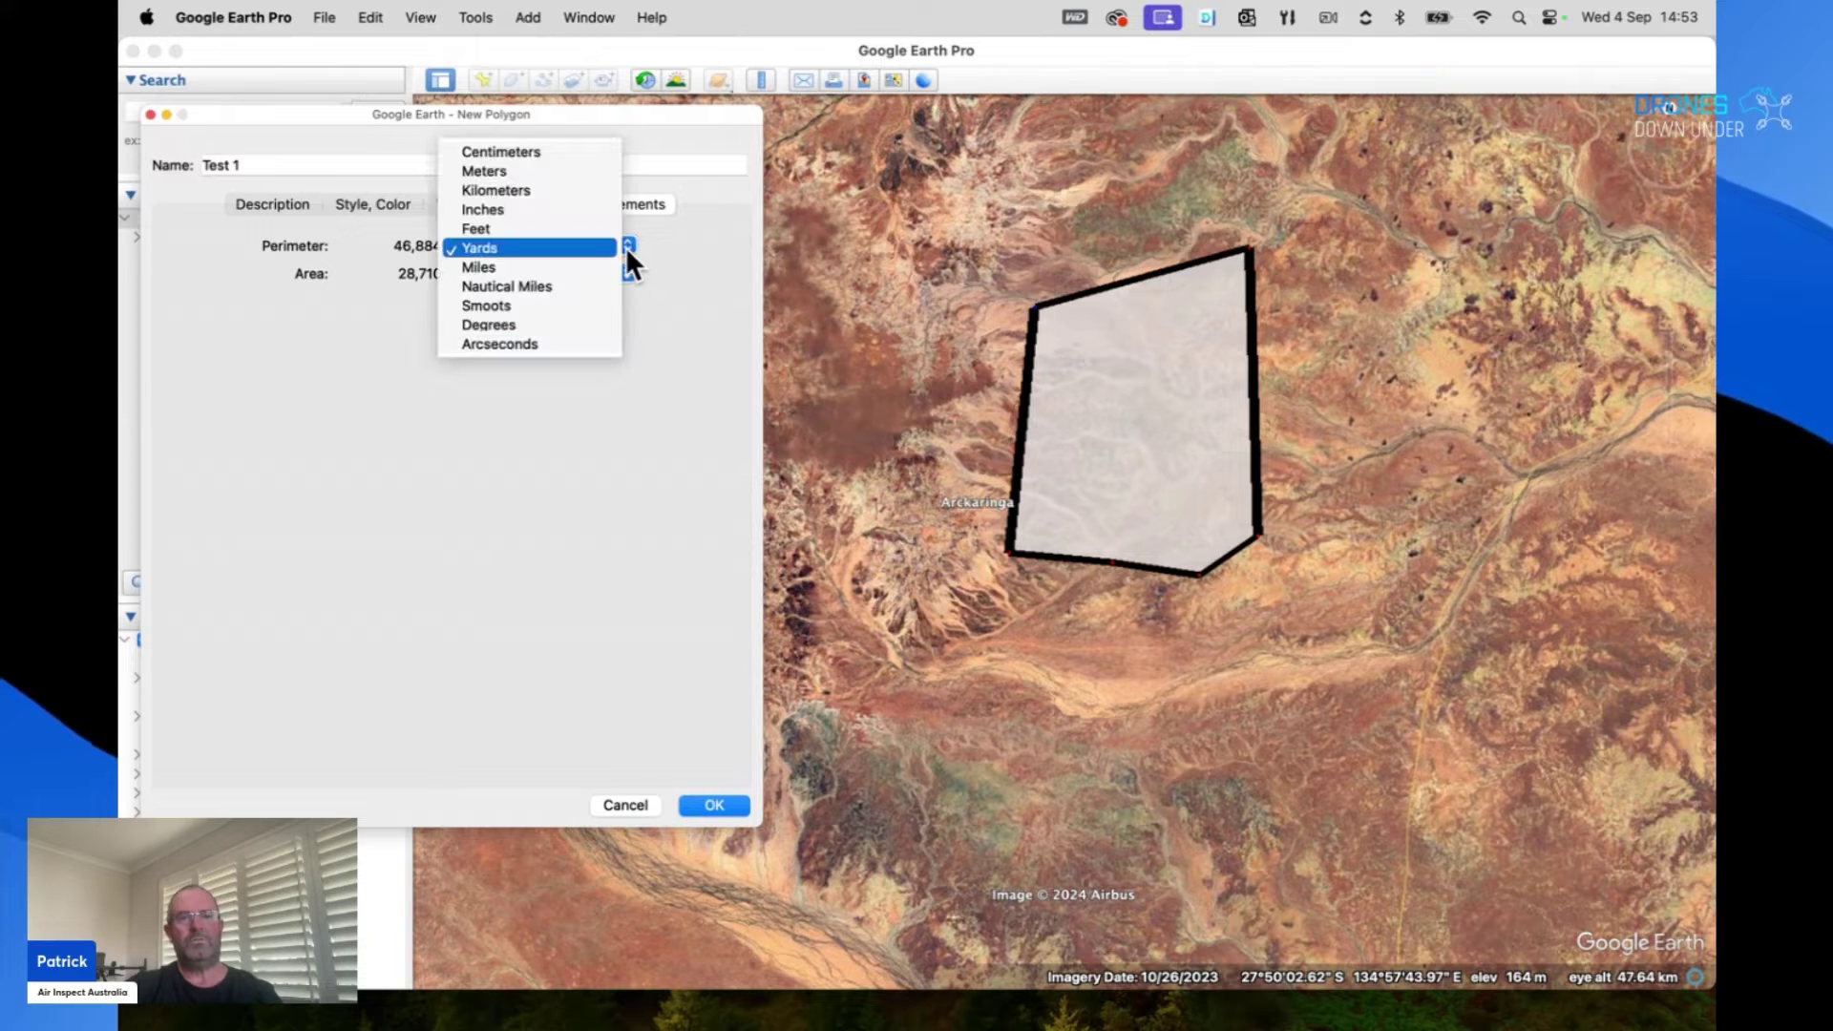
pyautogui.click(571, 177)
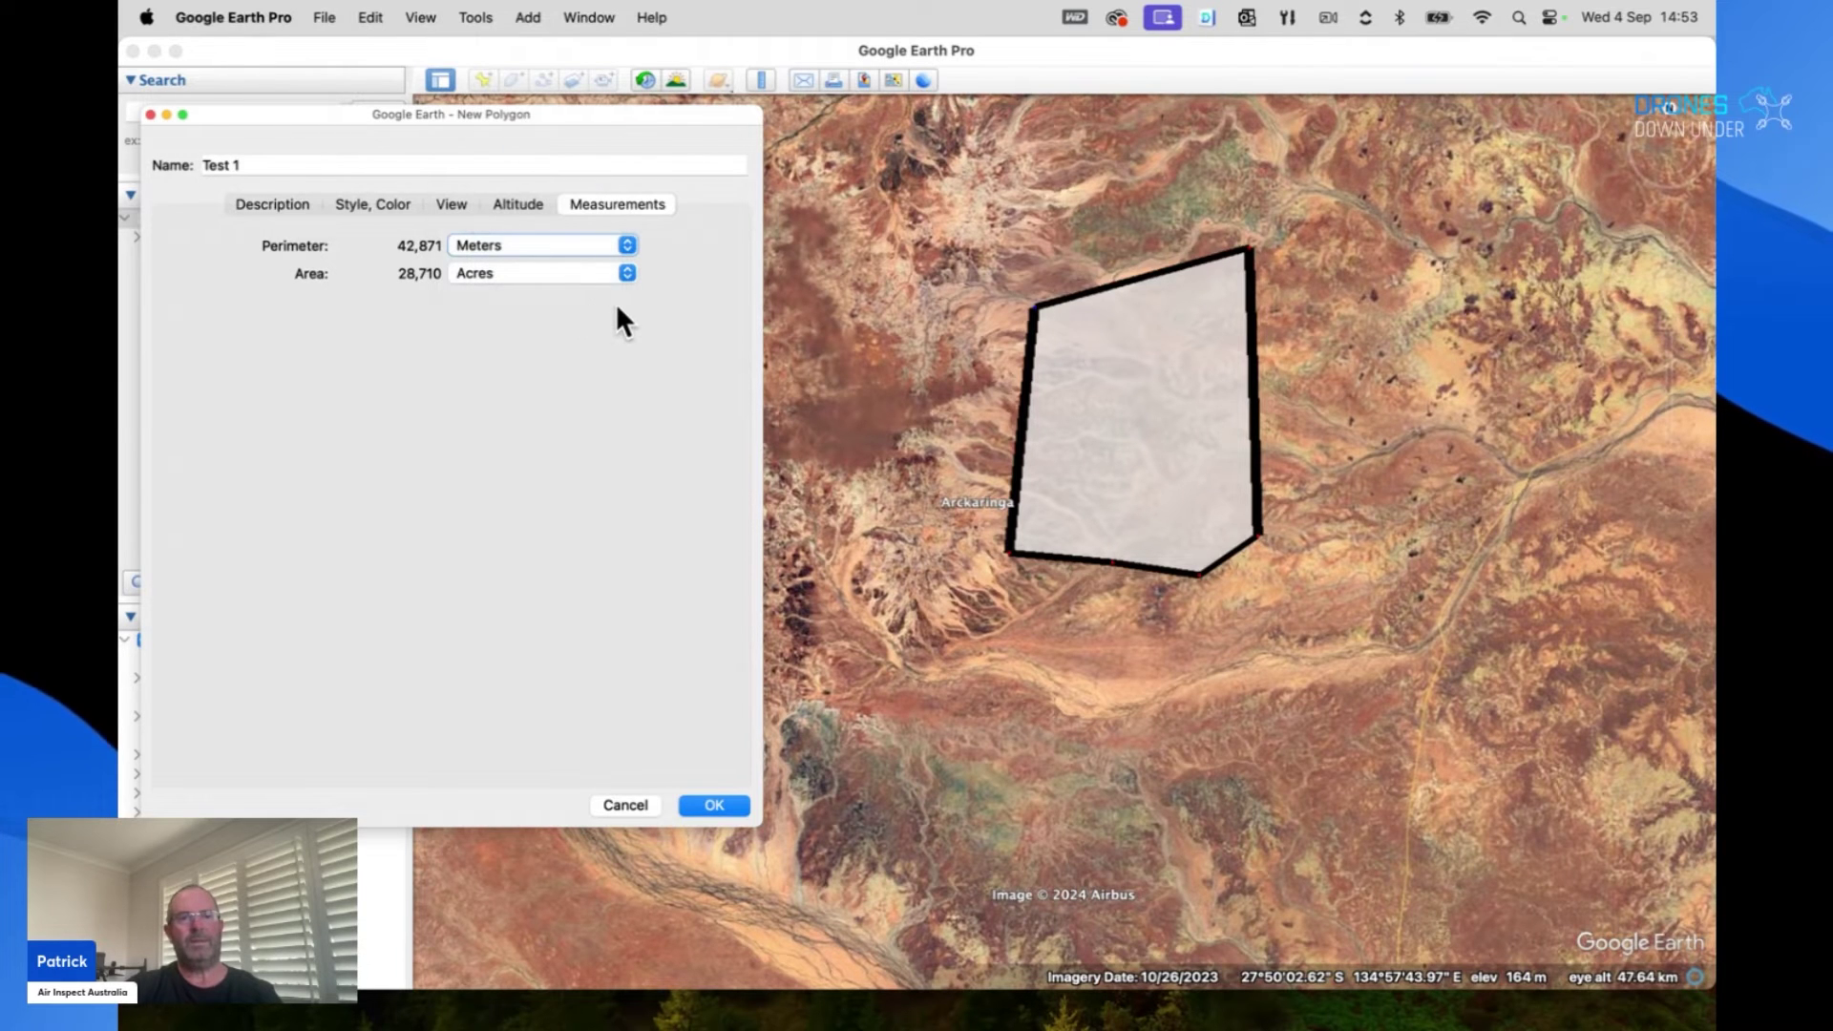
# - Show the area in acres, add Test 1 to My Places, and bring up its options
pyautogui.click(627, 274)
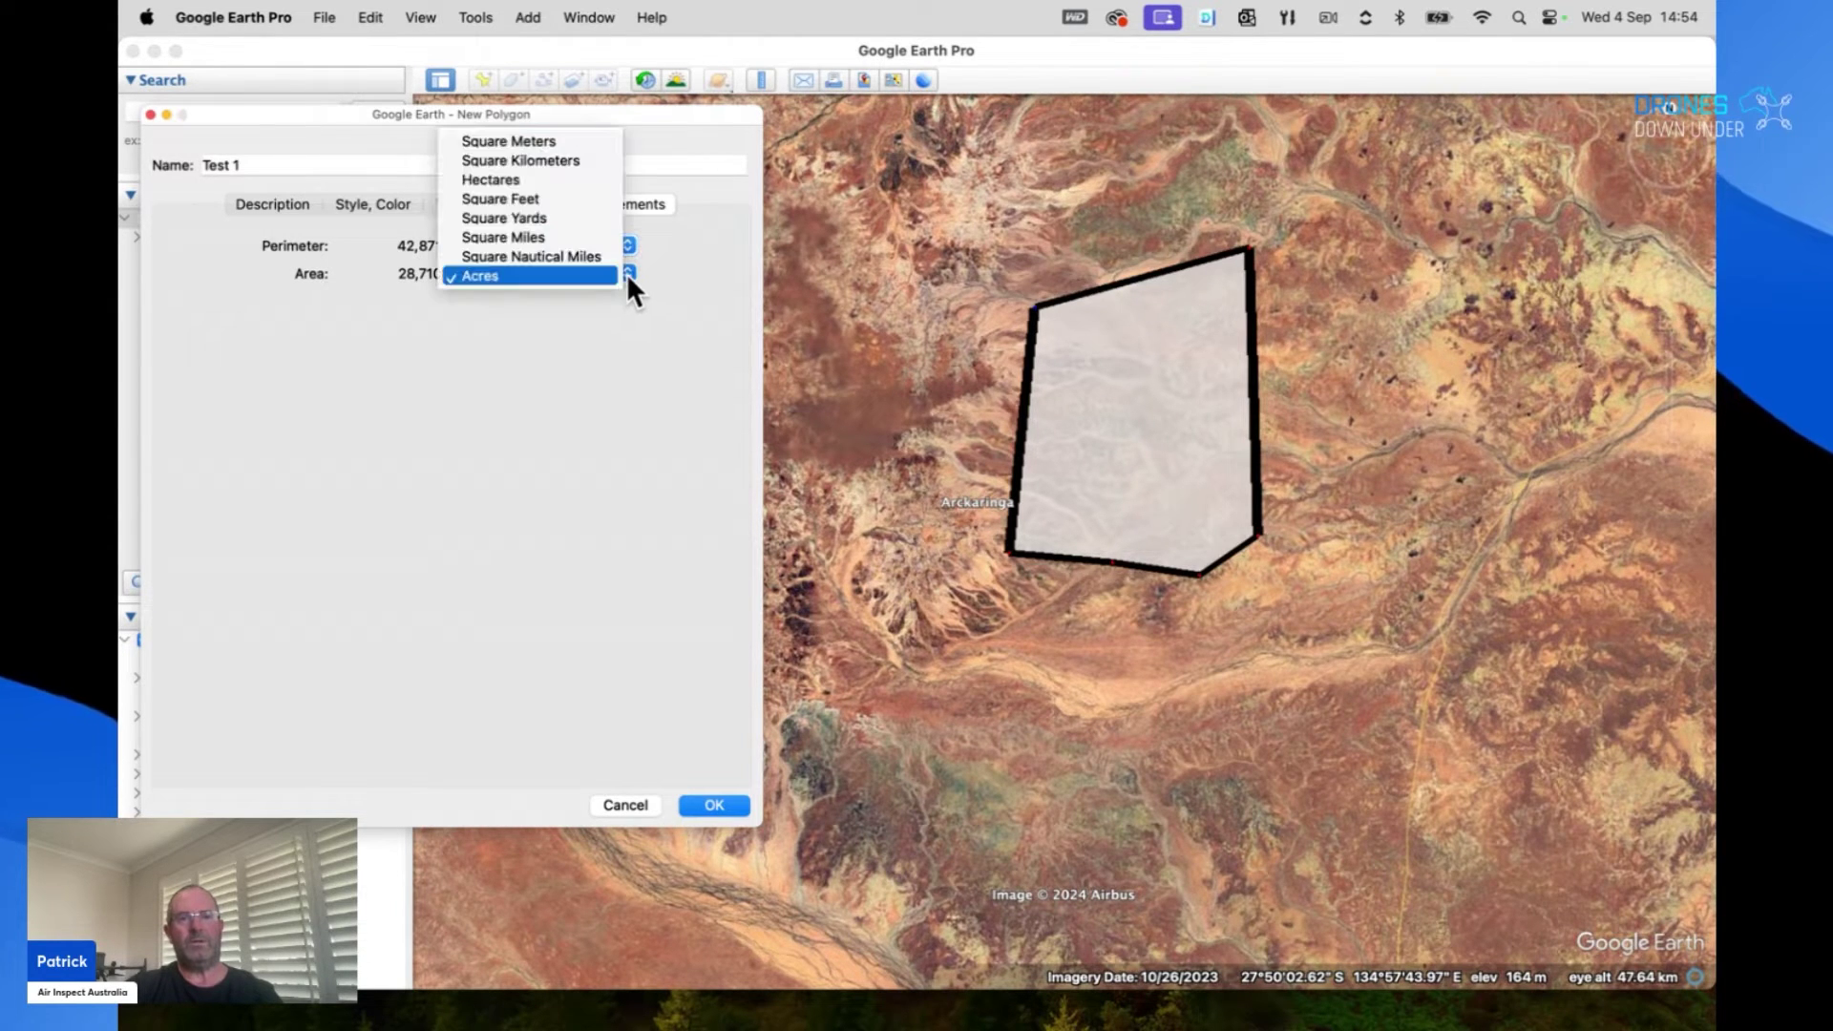
pyautogui.click(553, 203)
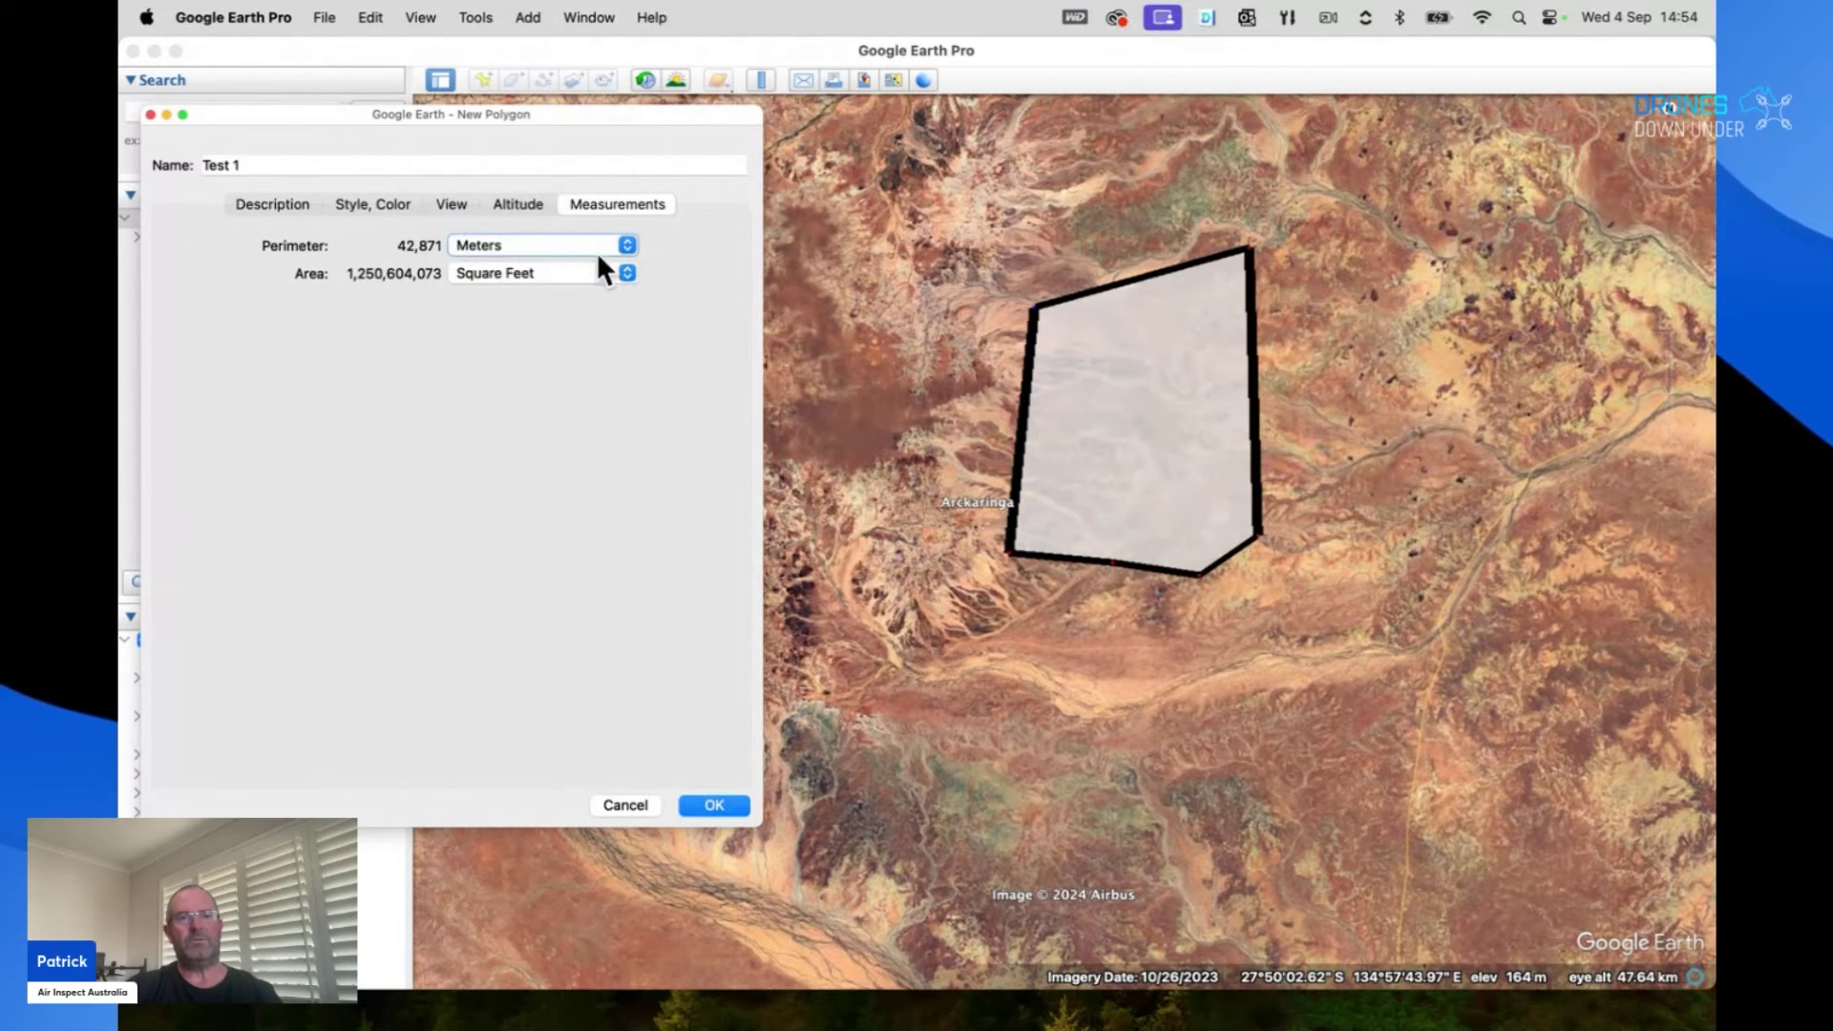
pyautogui.click(629, 276)
pyautogui.click(587, 252)
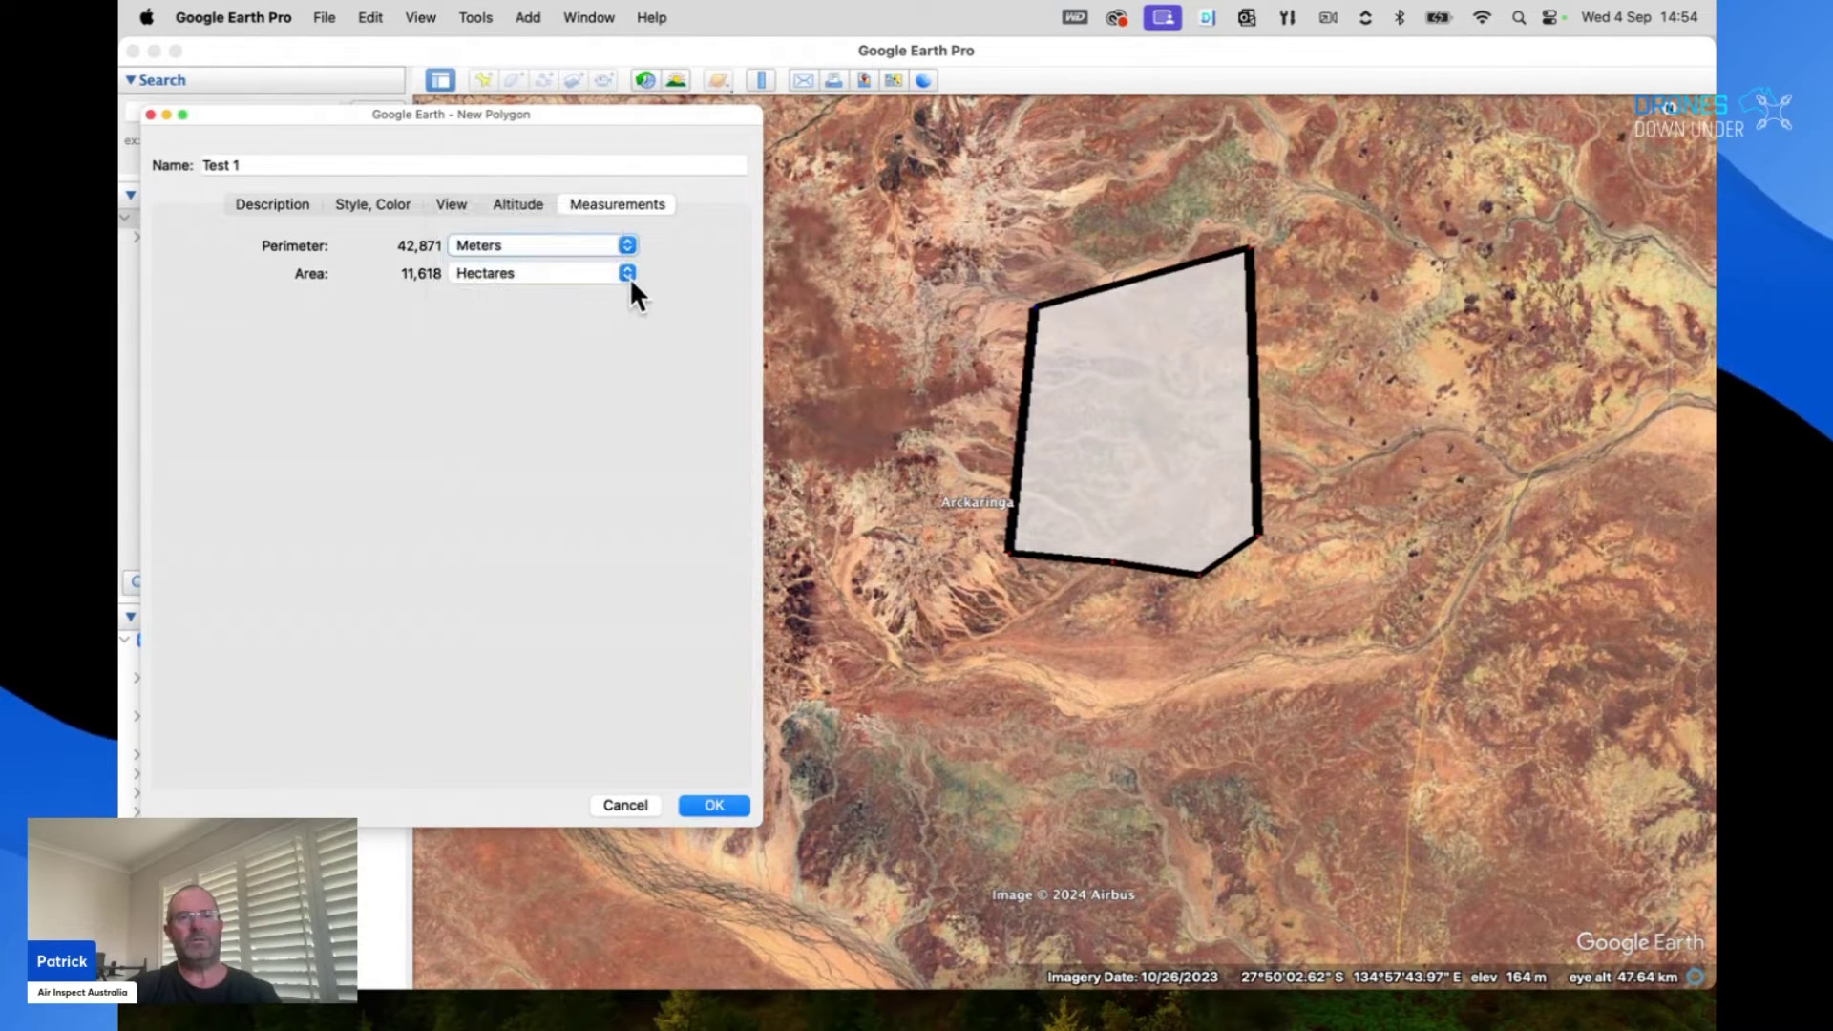
pyautogui.click(568, 371)
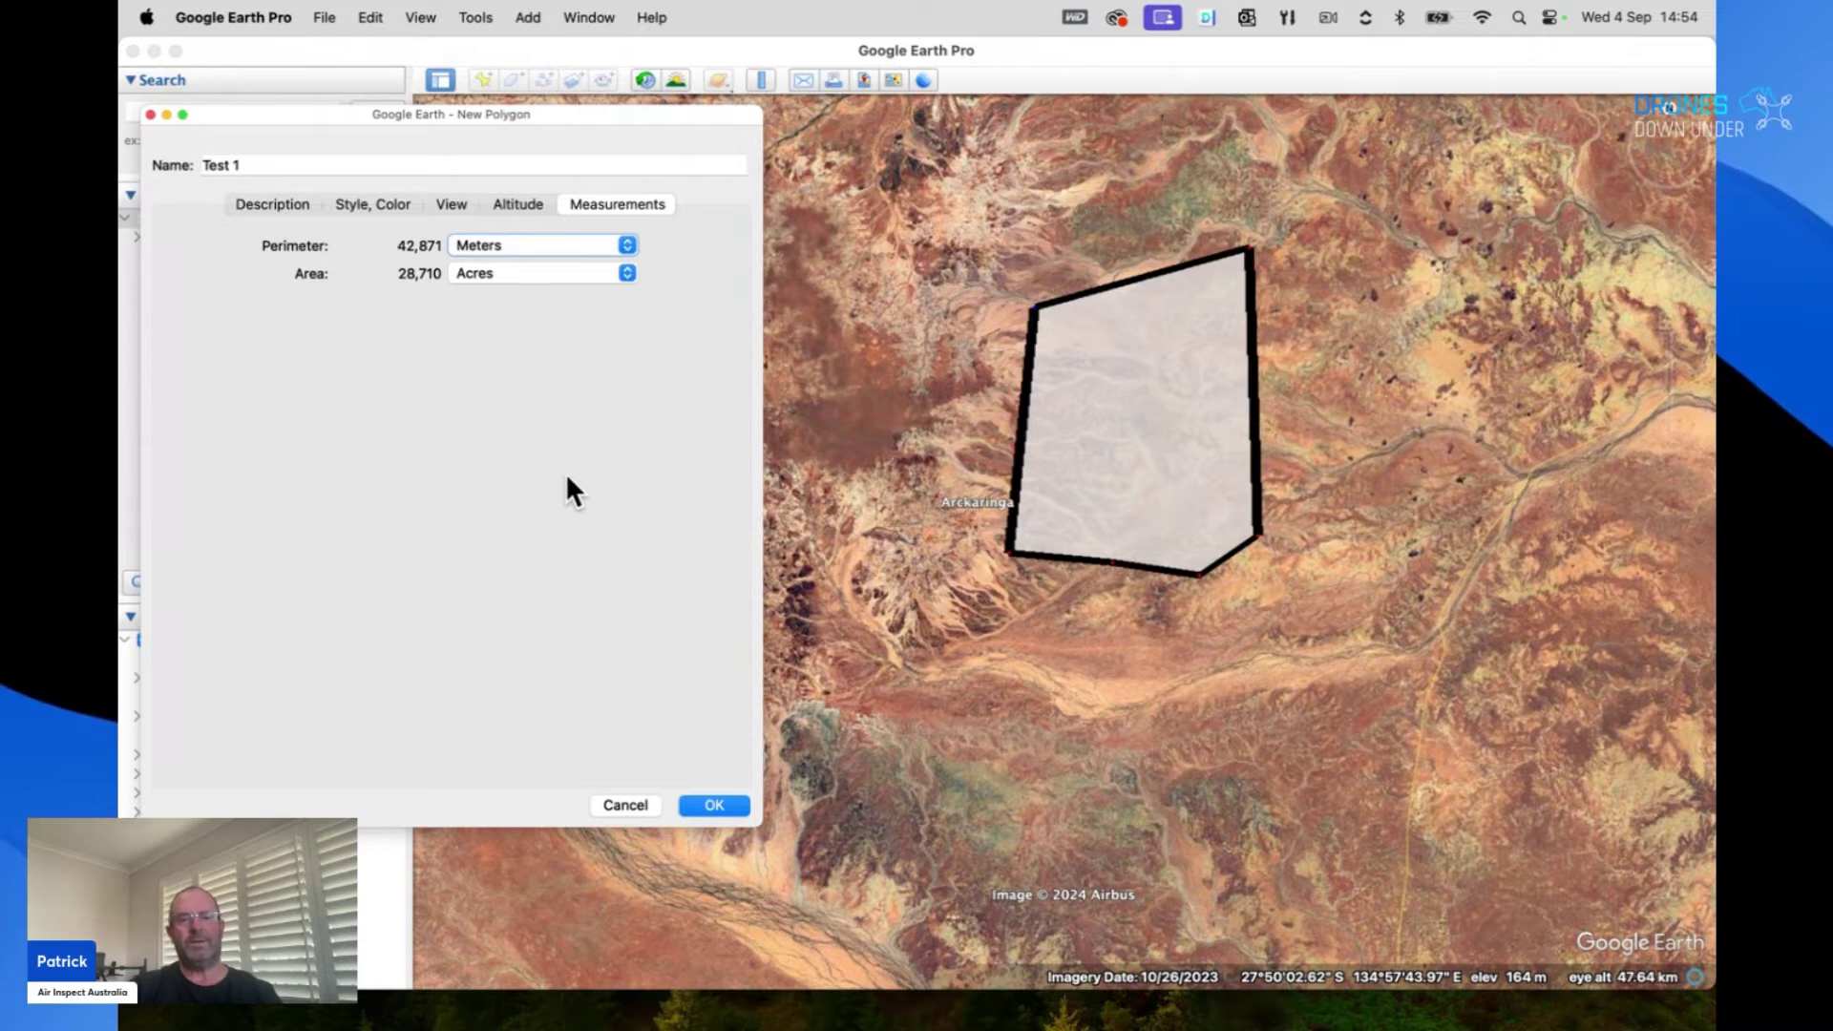
pyautogui.click(716, 808)
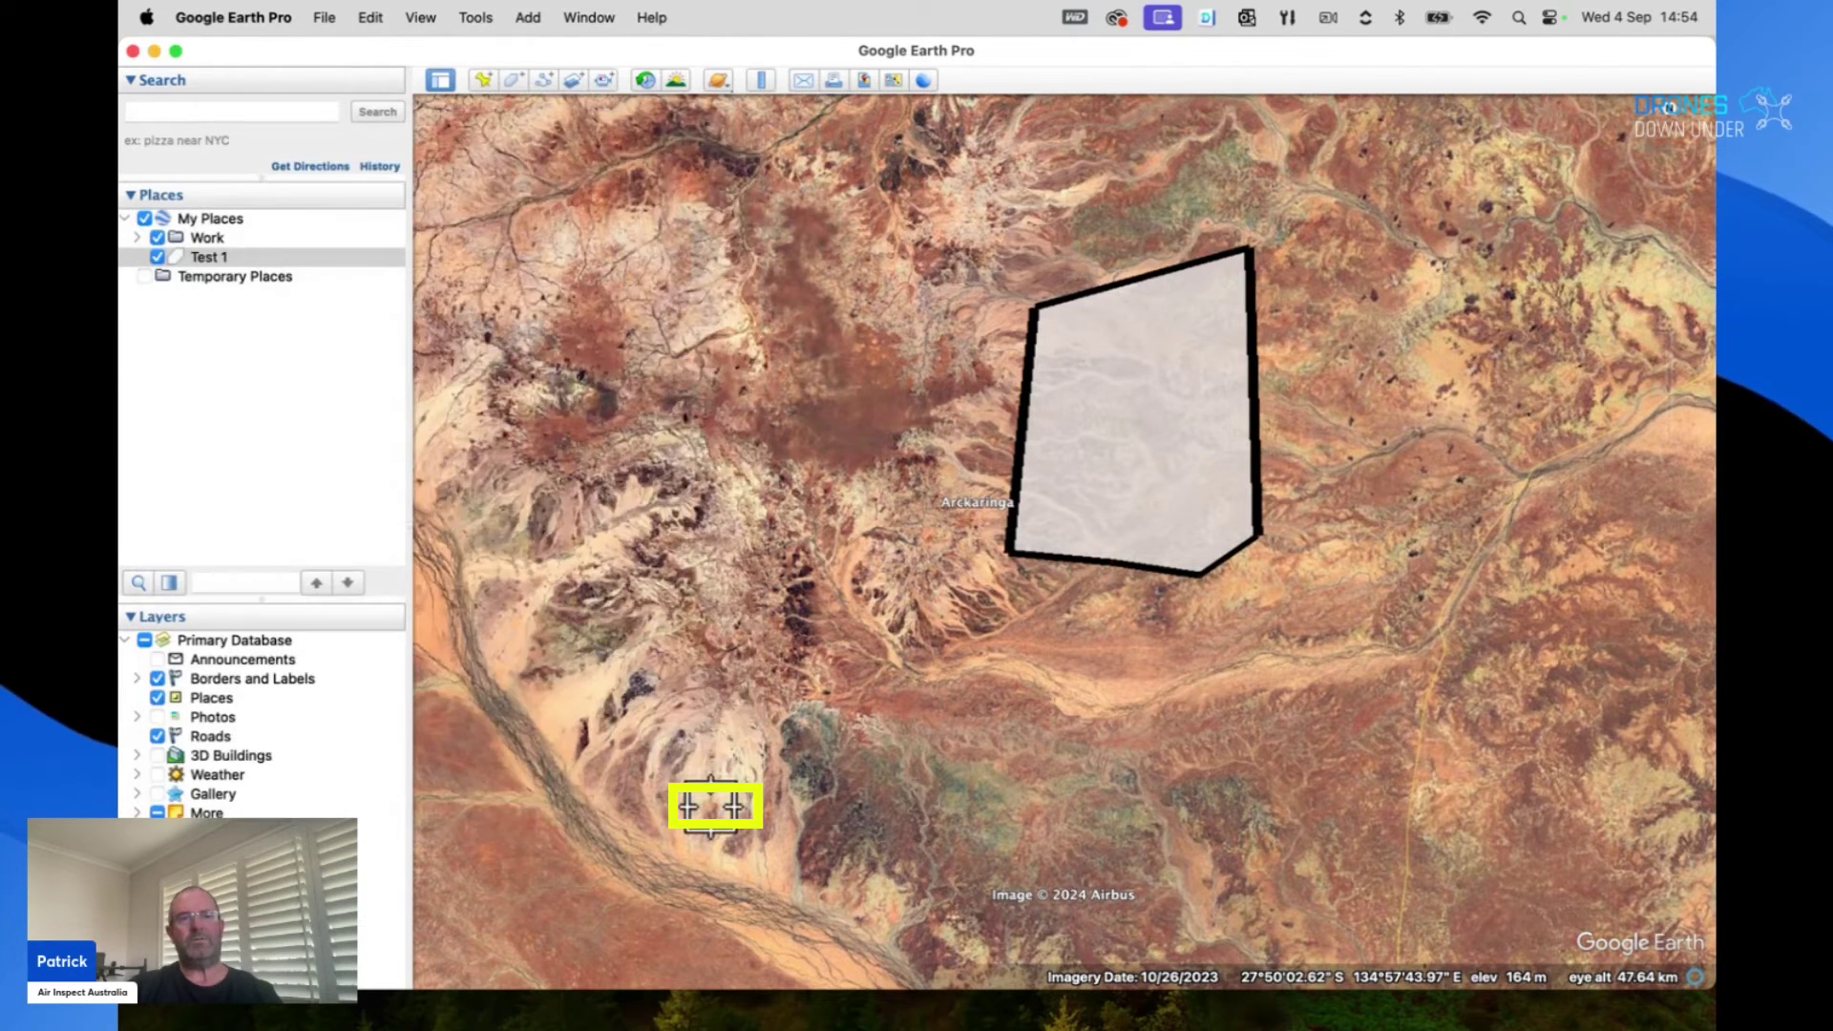
pyautogui.rightClick(240, 266)
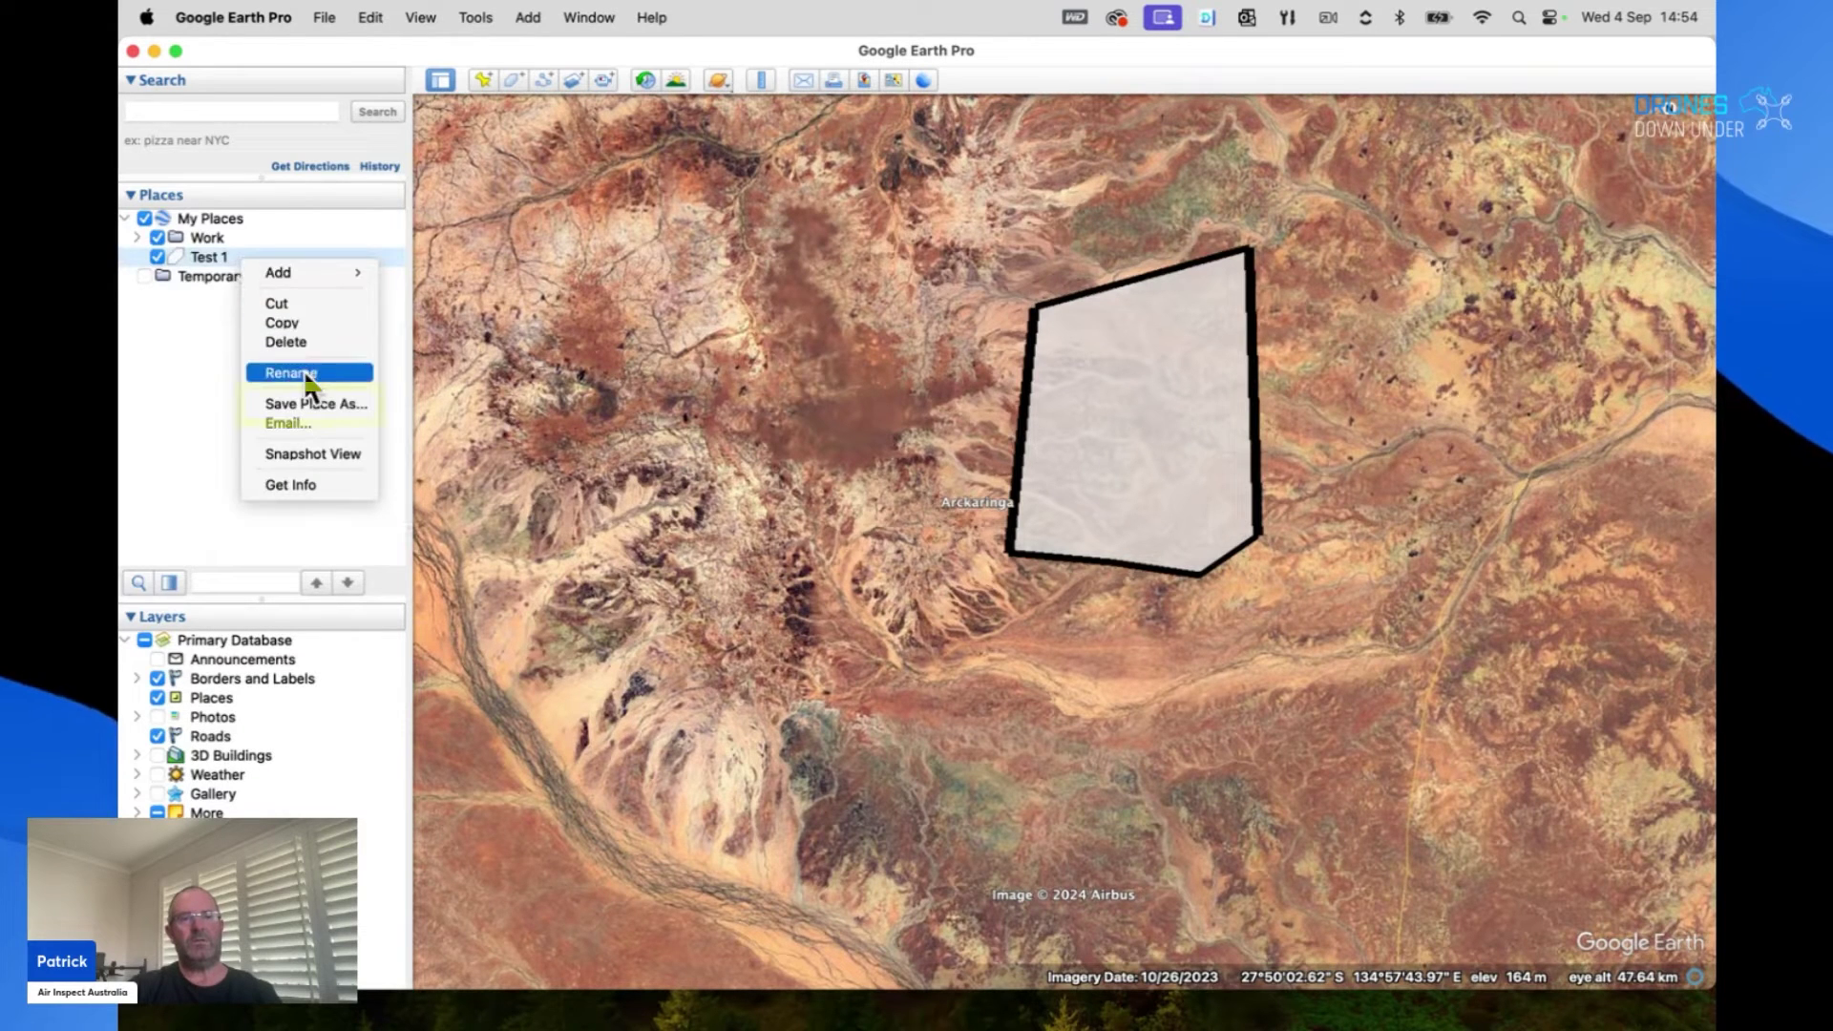
# - Save Test 1 in Kml (*.kml) format to the RC Plus drive's KML folder
pyautogui.click(318, 401)
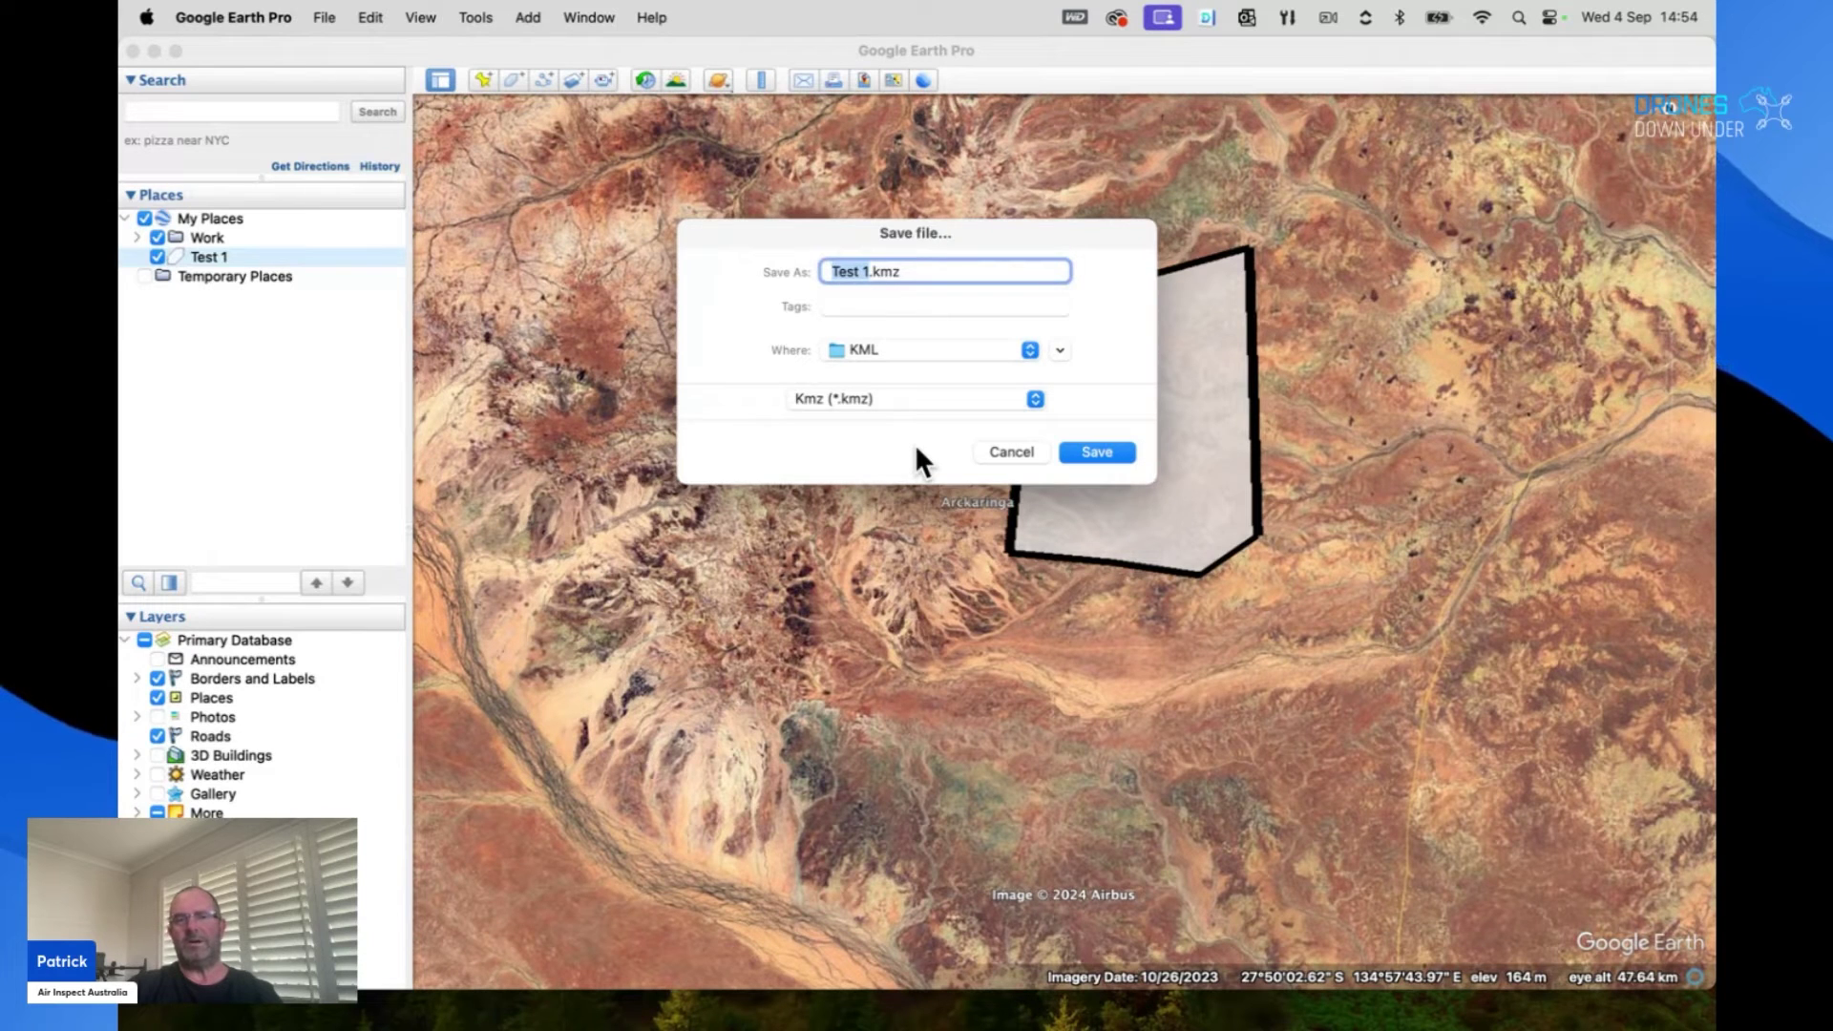
pyautogui.click(1031, 399)
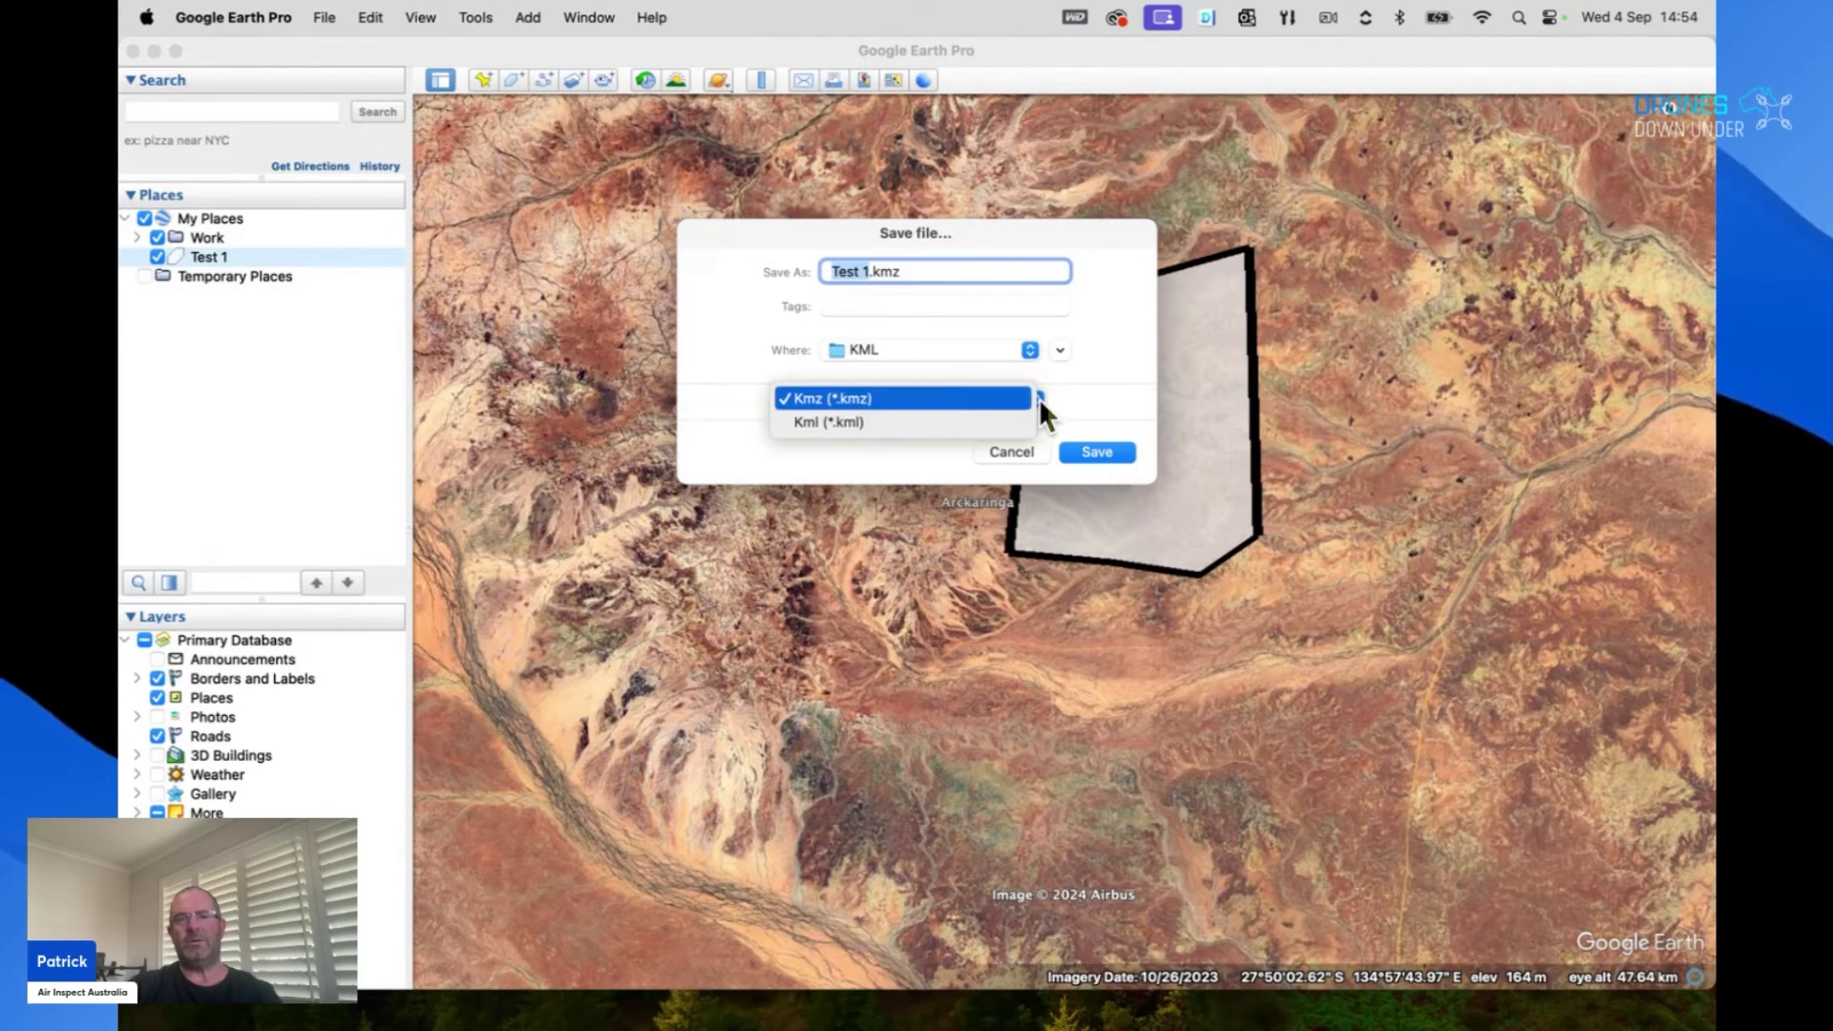
pyautogui.click(1003, 425)
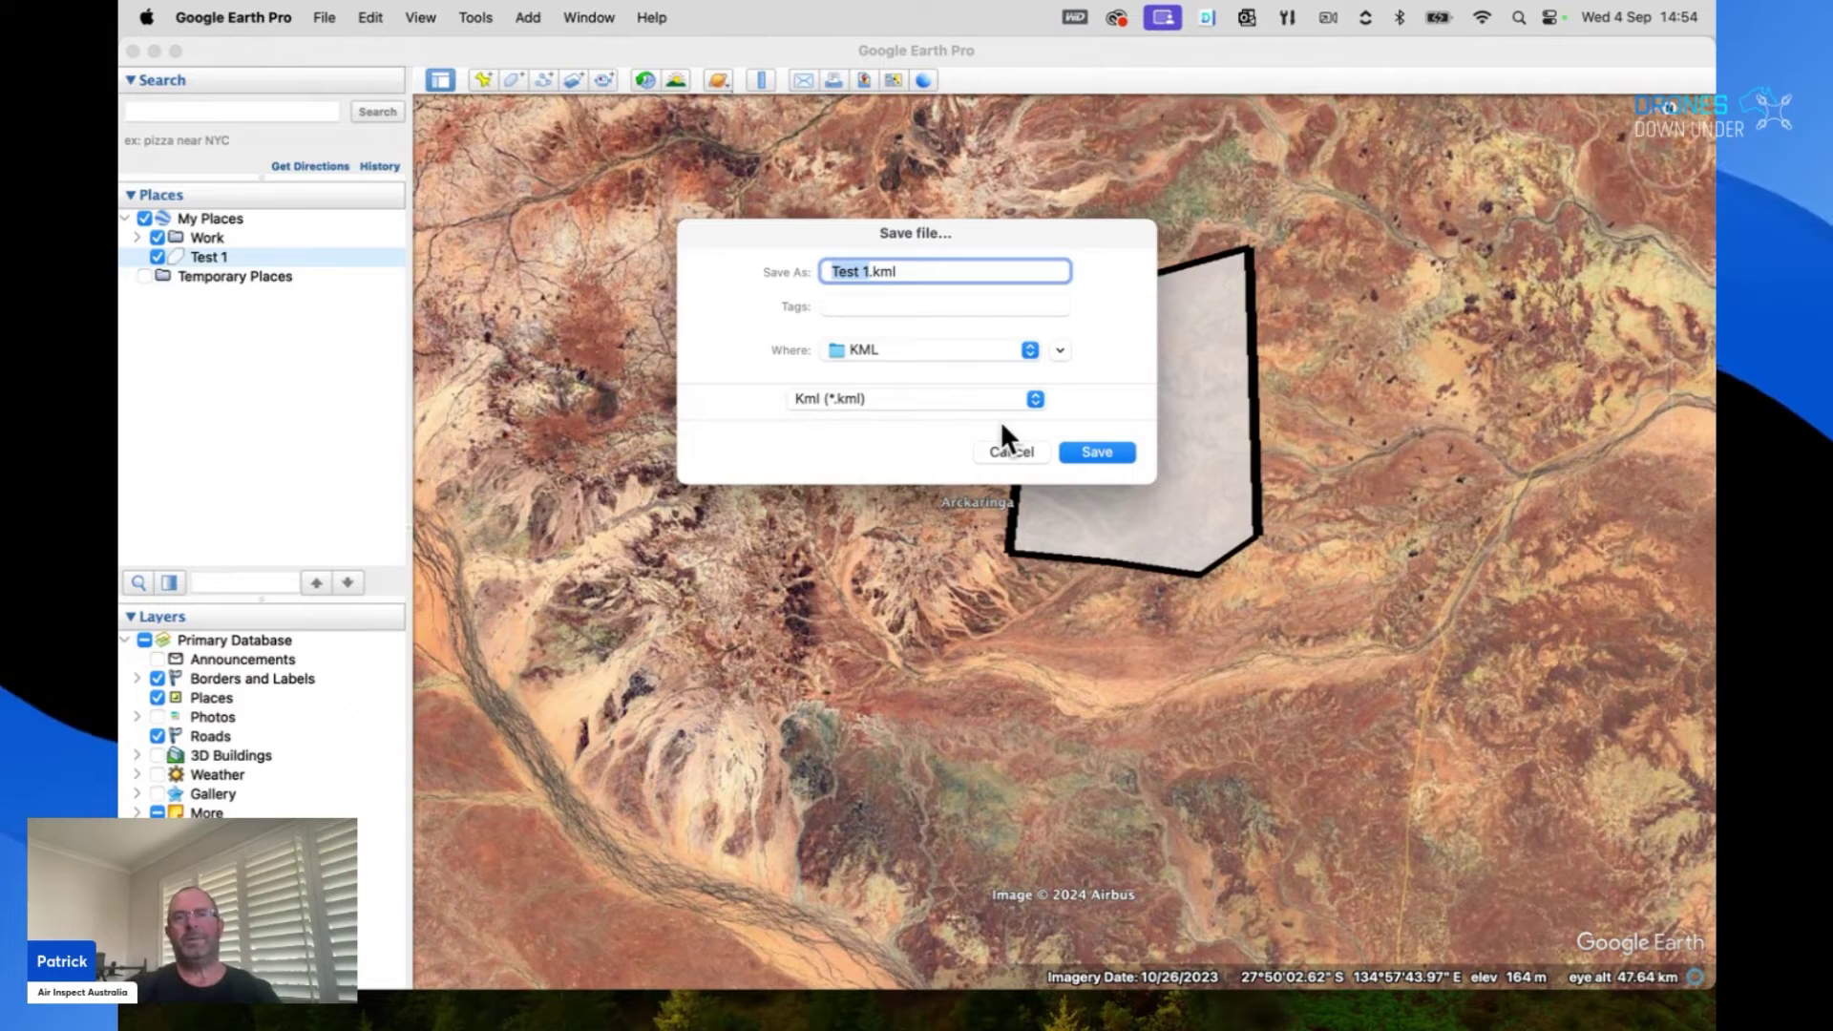
pyautogui.click(1028, 350)
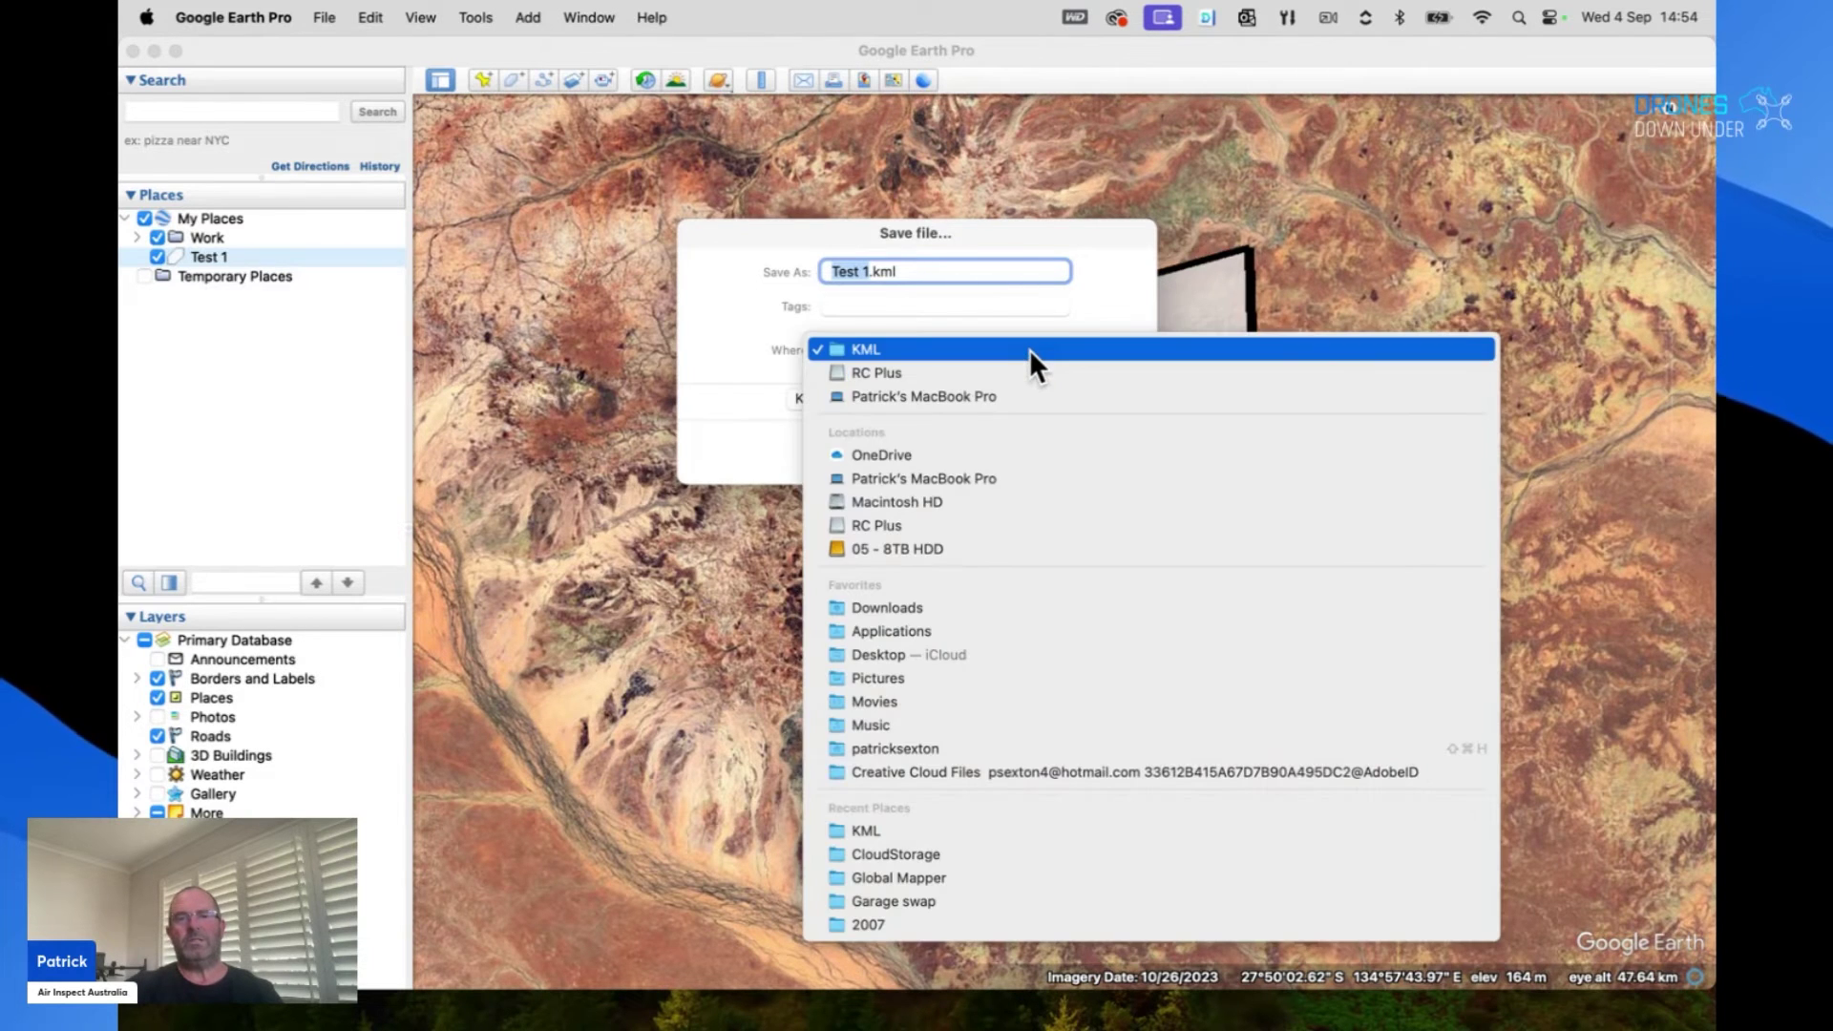
pyautogui.click(969, 373)
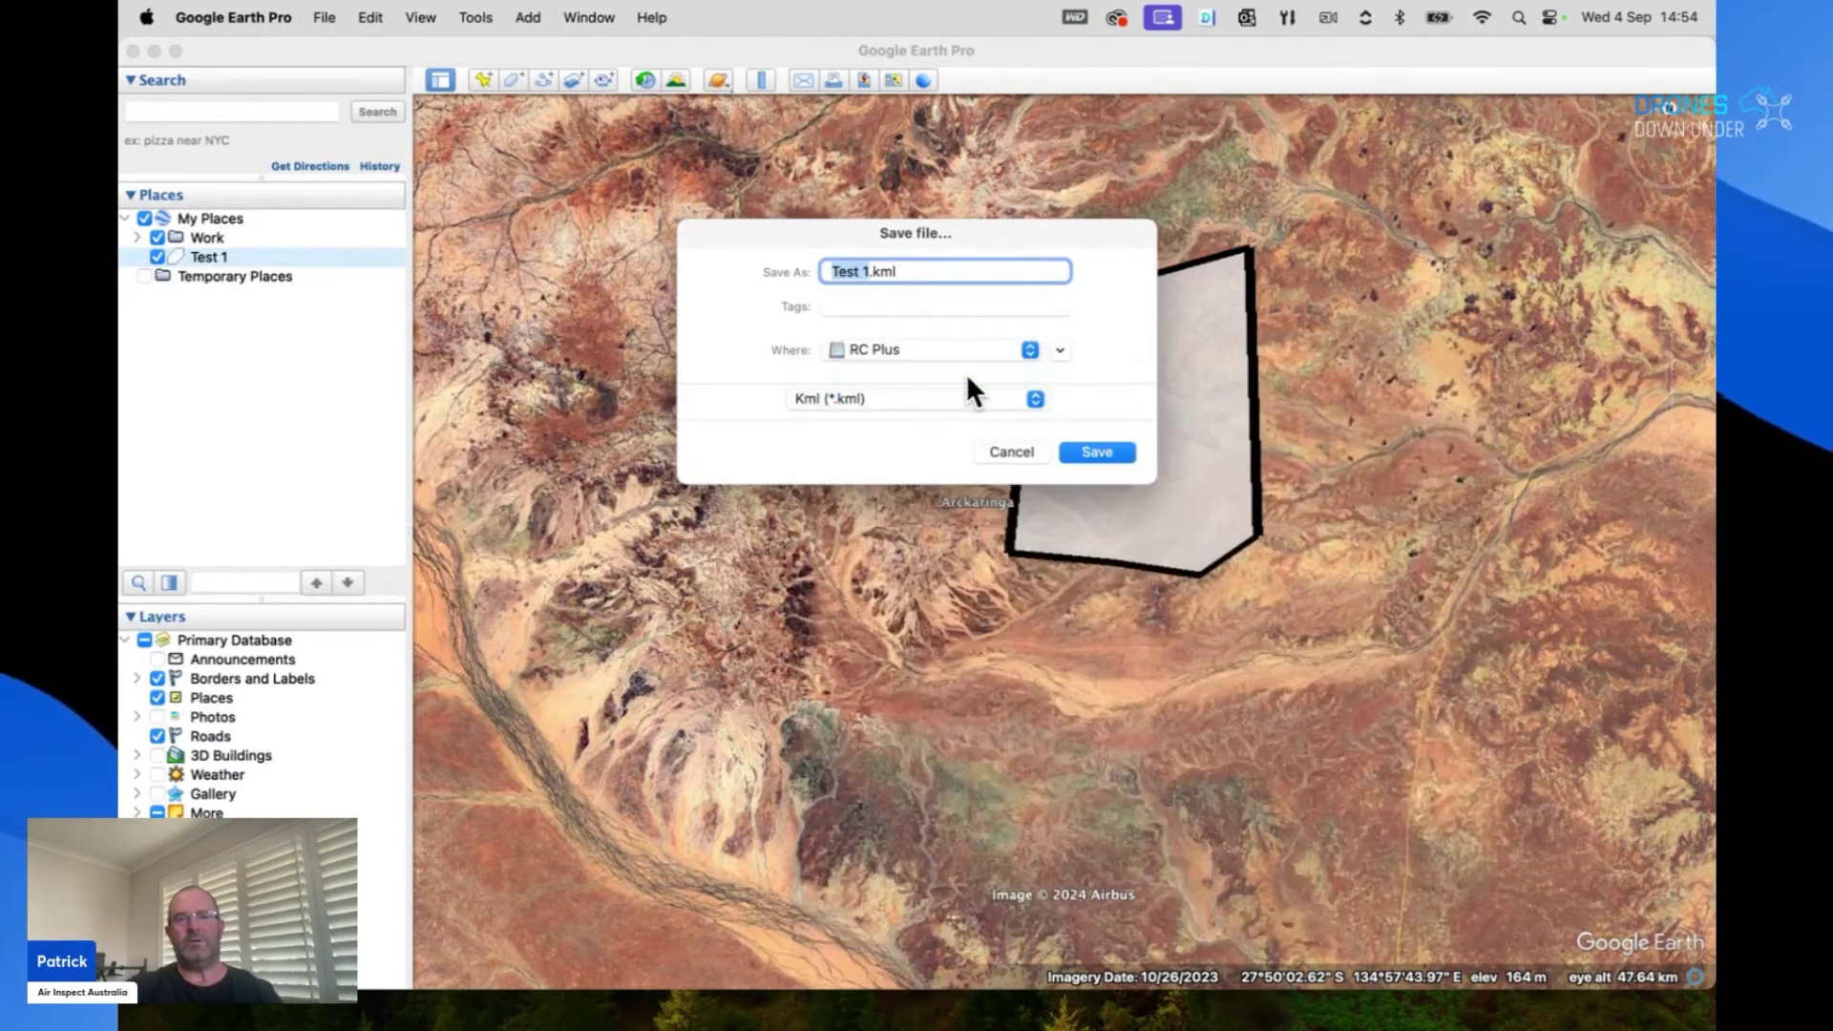
pyautogui.click(1060, 348)
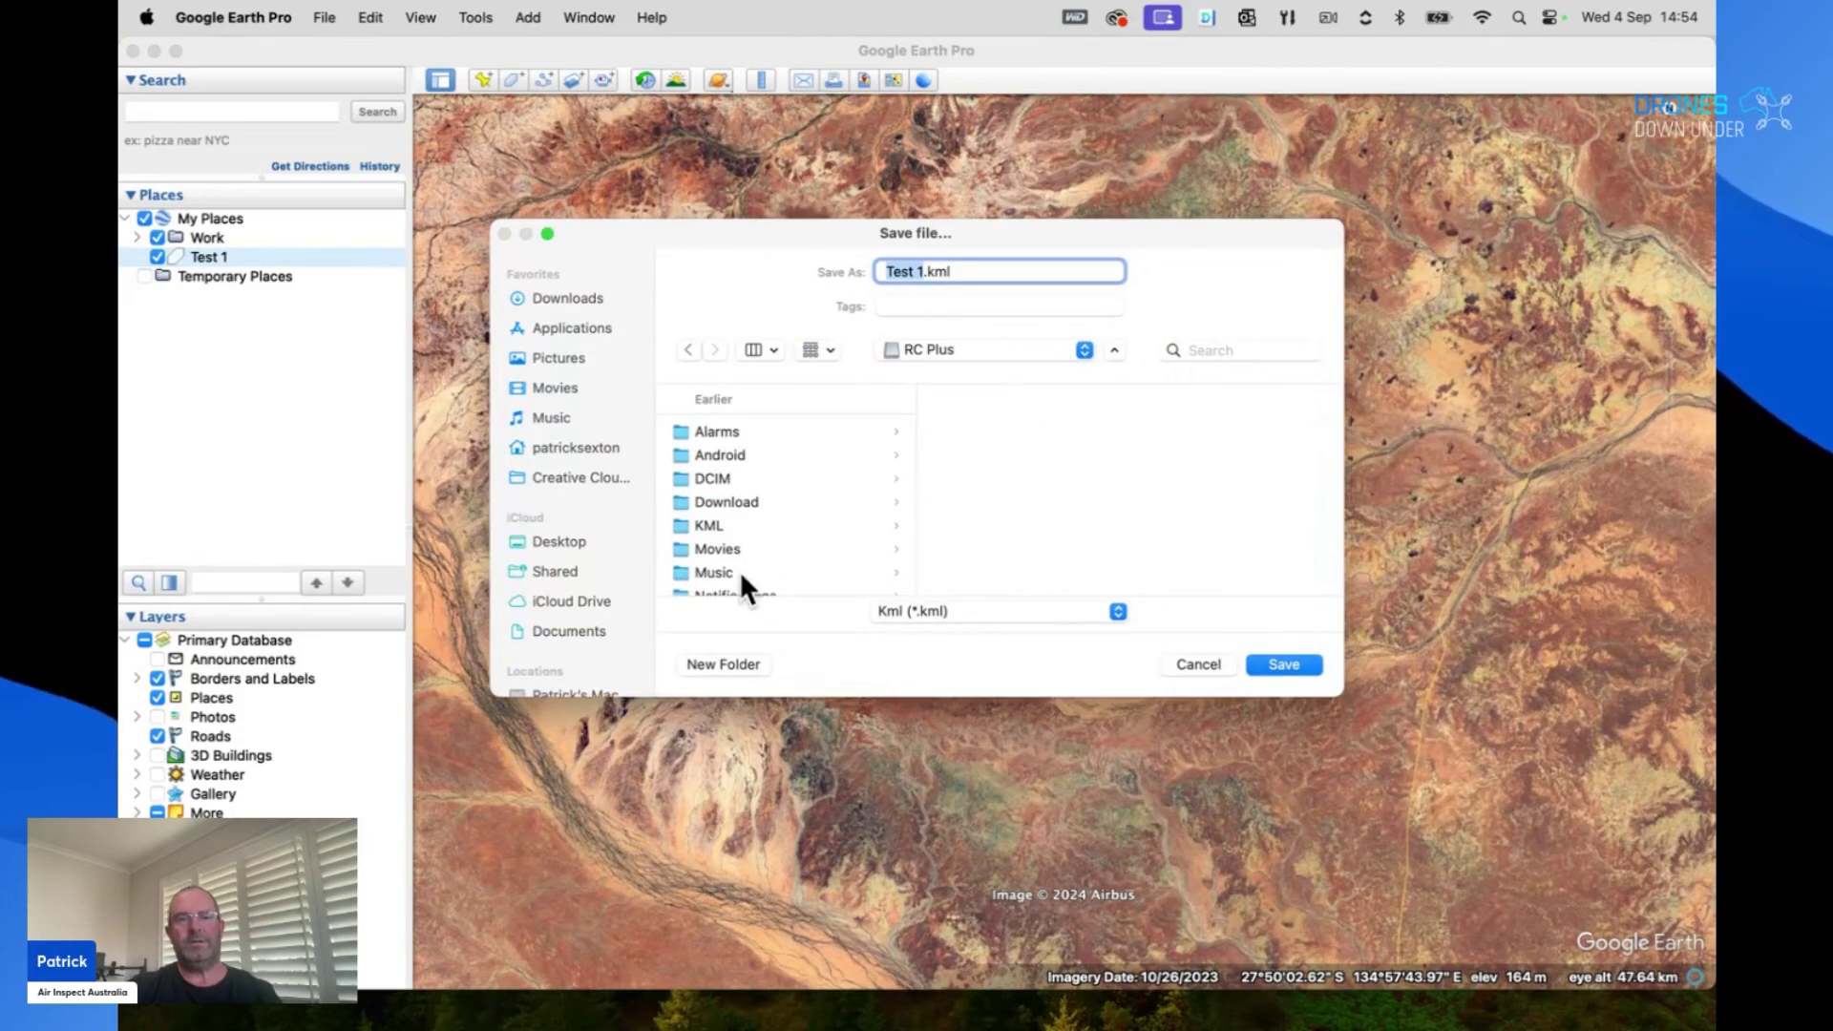
pyautogui.click(726, 526)
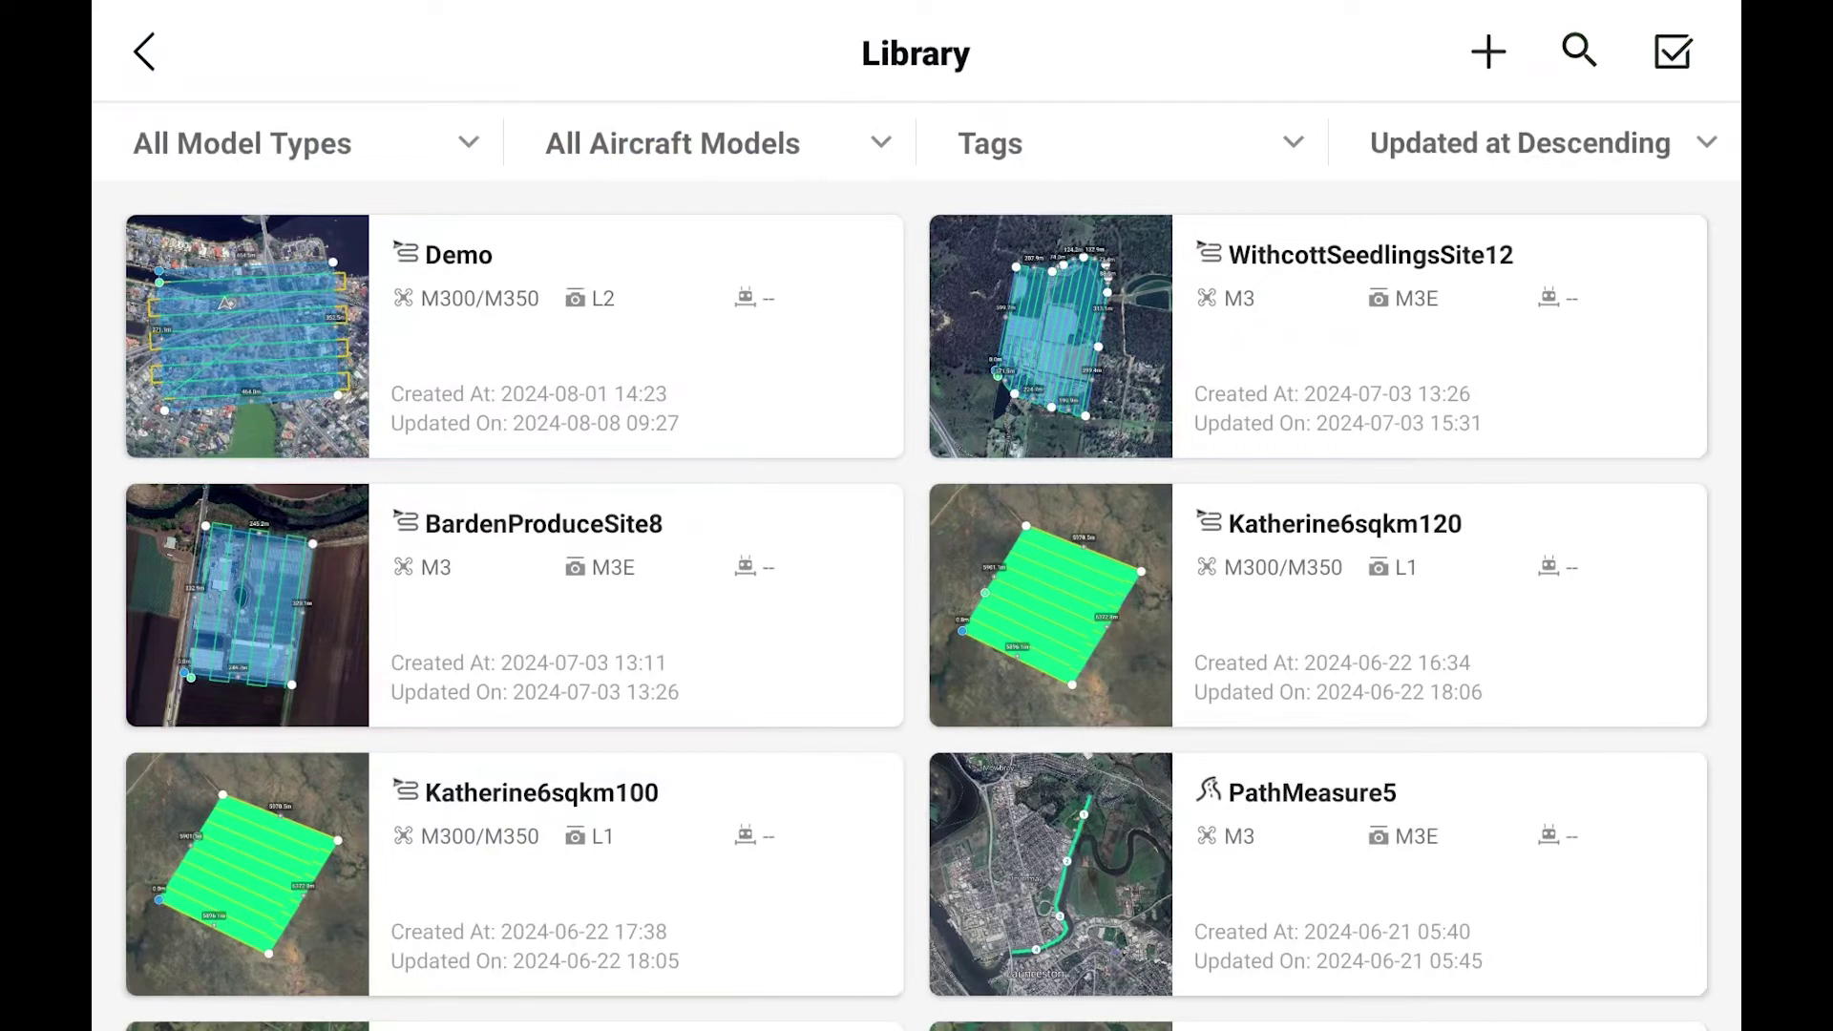
# - Choose Import Route (KMZ/KML) from the route library's + menu
pyautogui.click(1487, 52)
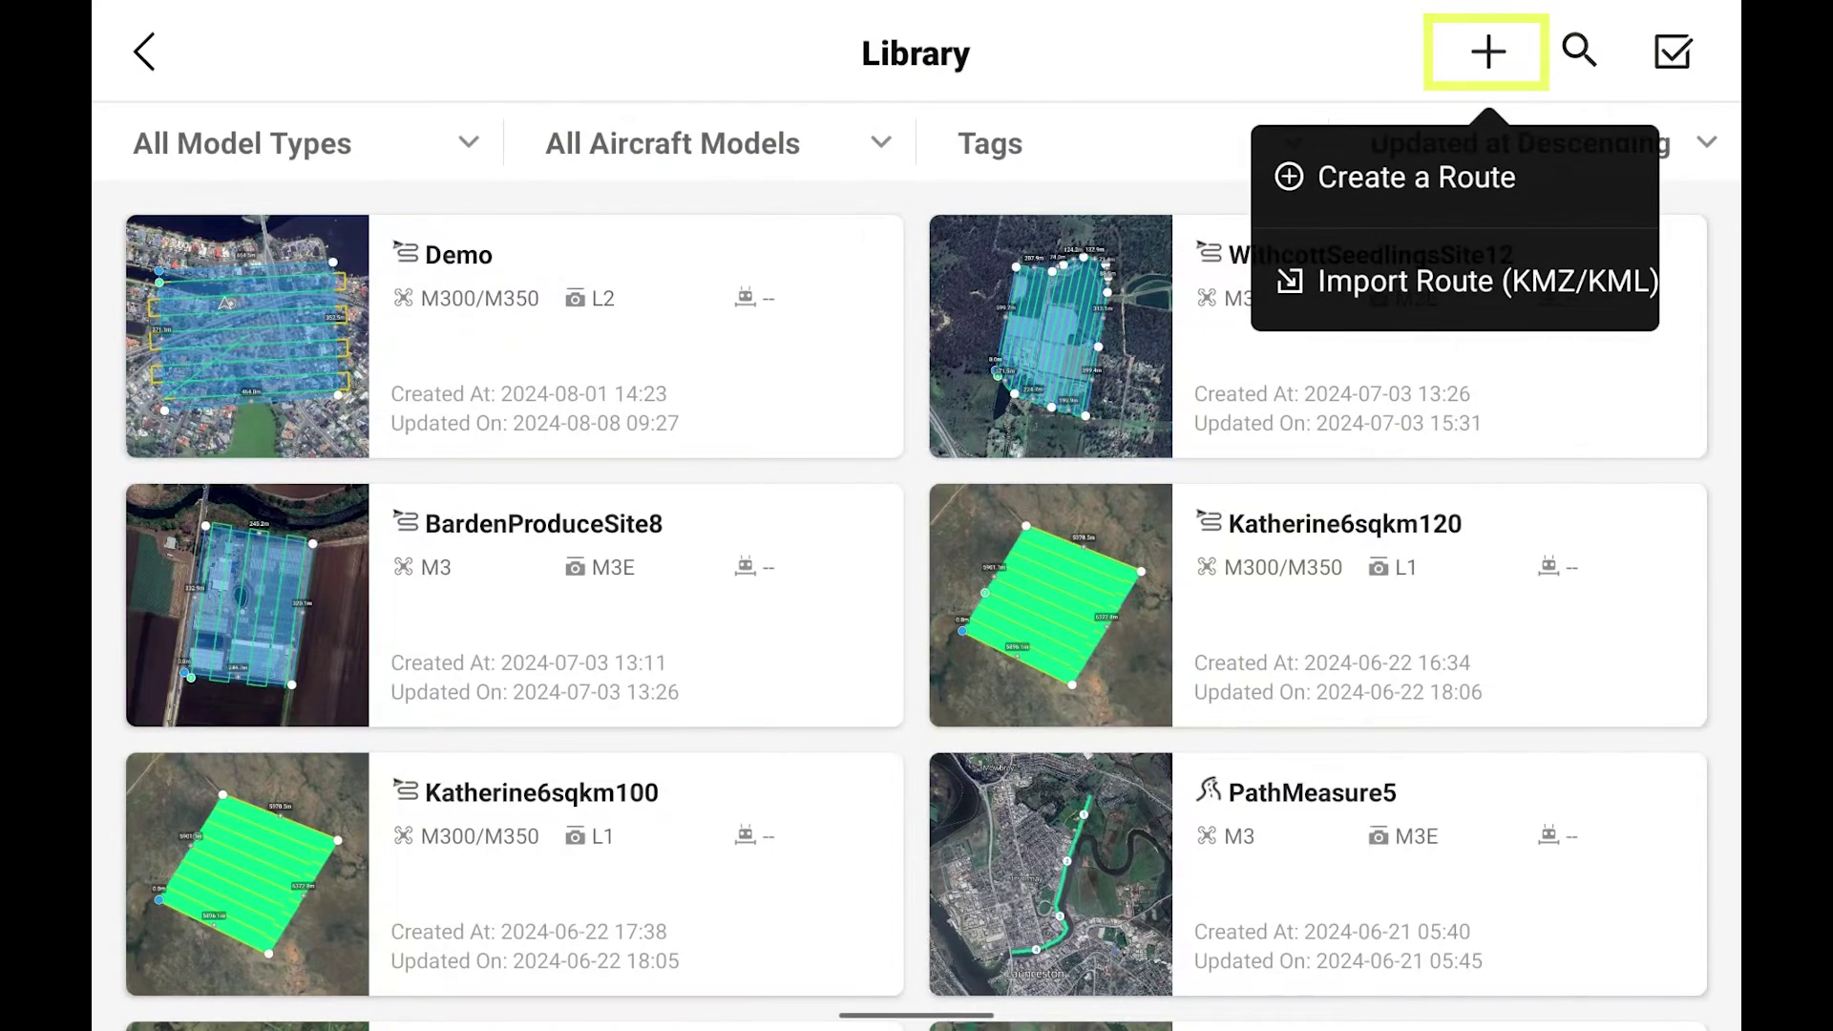
pyautogui.click(1488, 280)
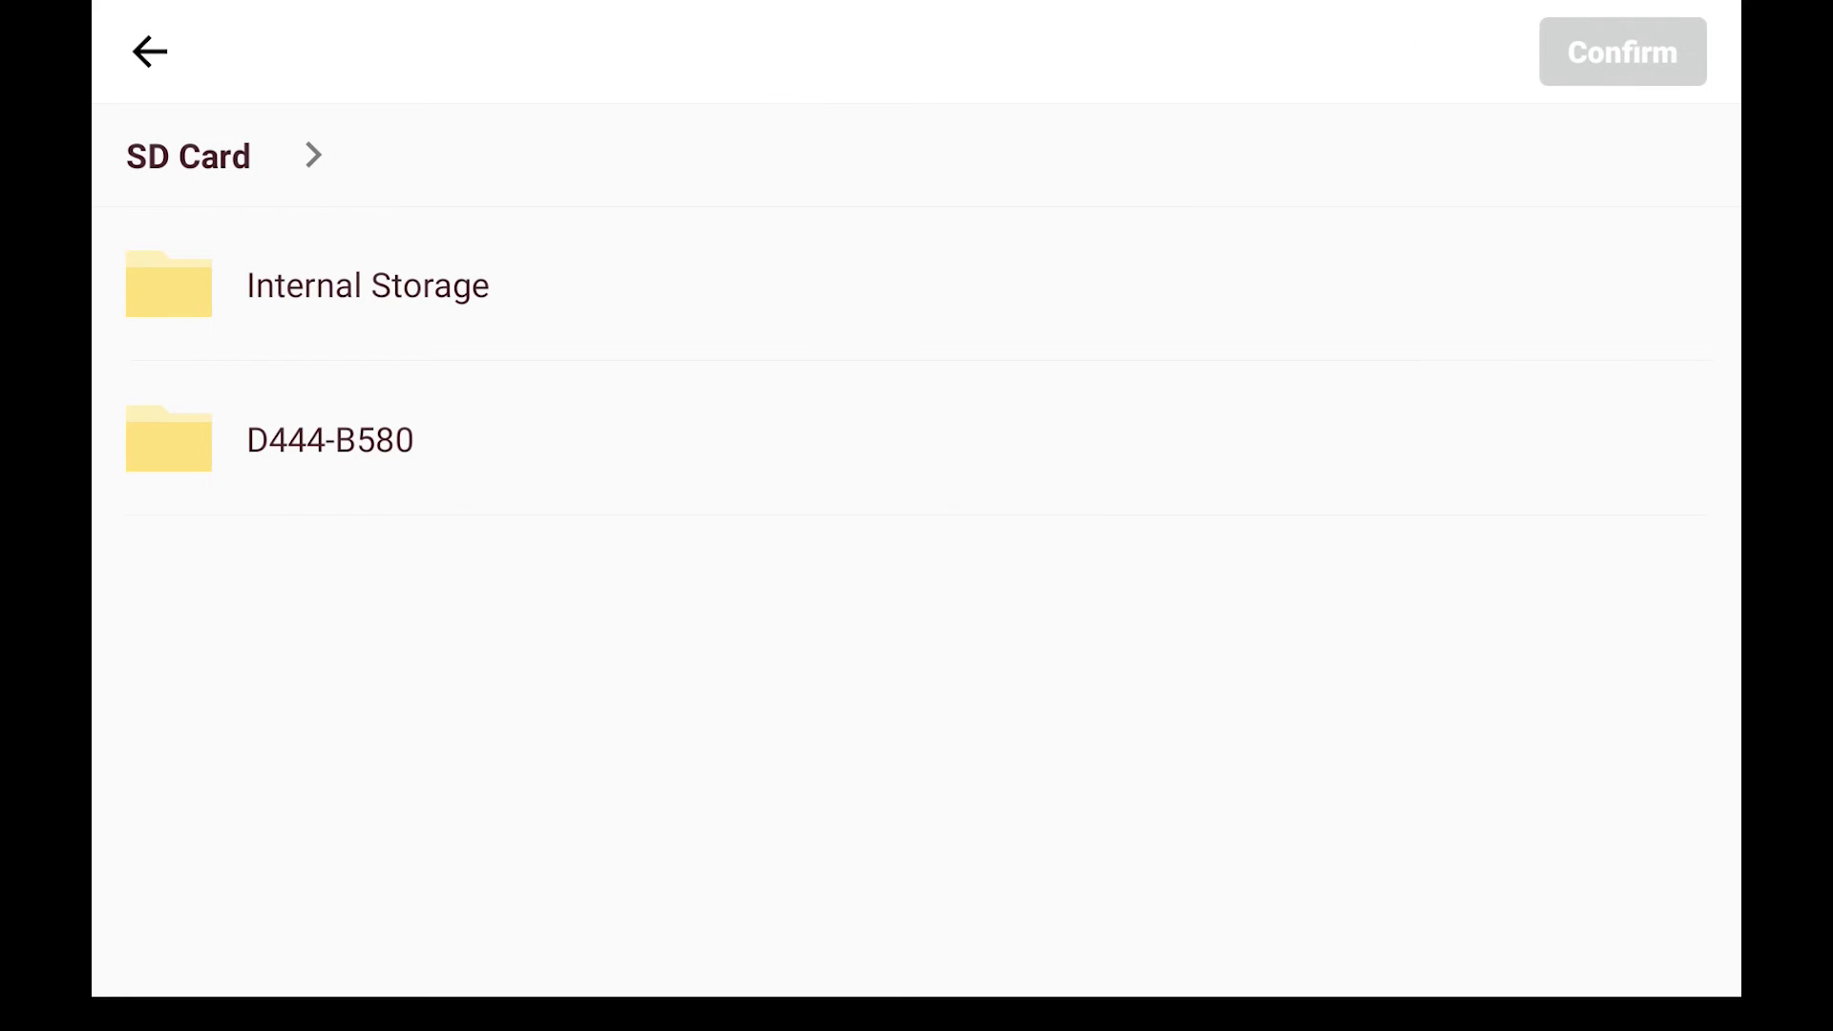
# - Pick Test 1.kml from the D444-B580 KML folder and allow RC Plus access
pyautogui.click(344, 446)
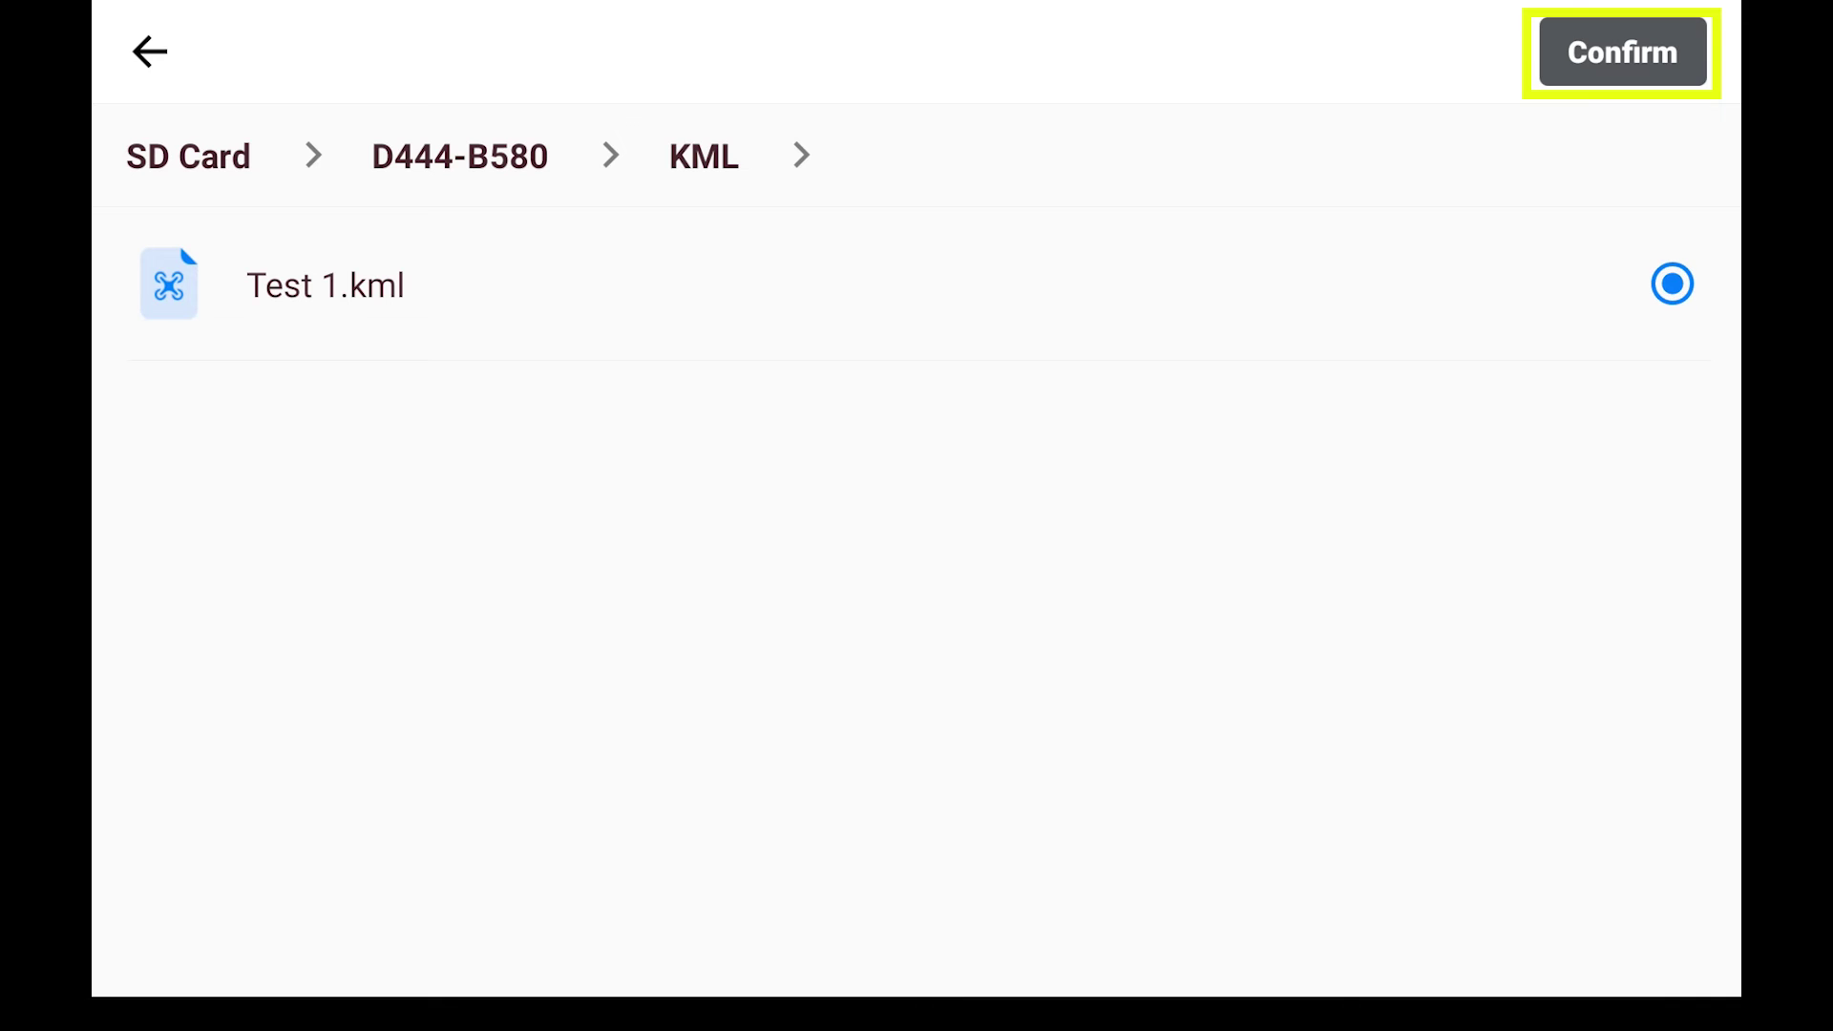
pyautogui.click(1637, 54)
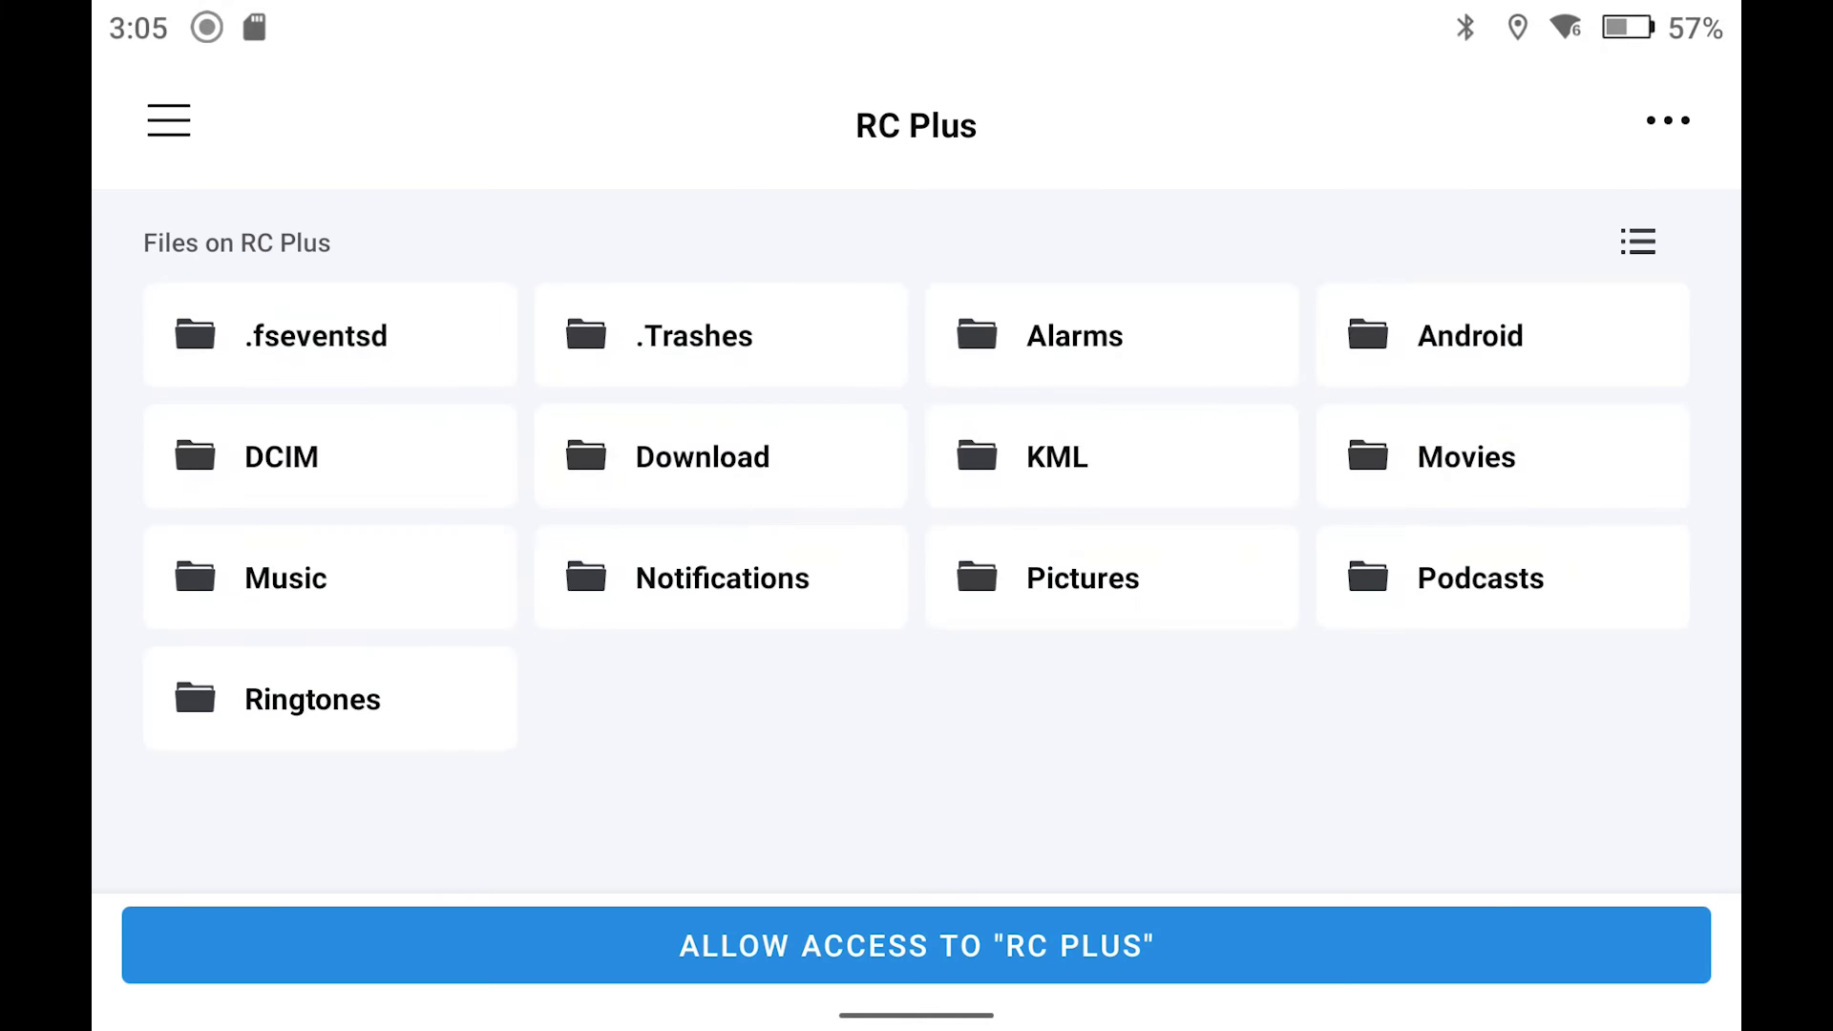
pyautogui.click(962, 954)
# - Approve storage access to continue importing Test 1.kml as an area route
pyautogui.click(1310, 635)
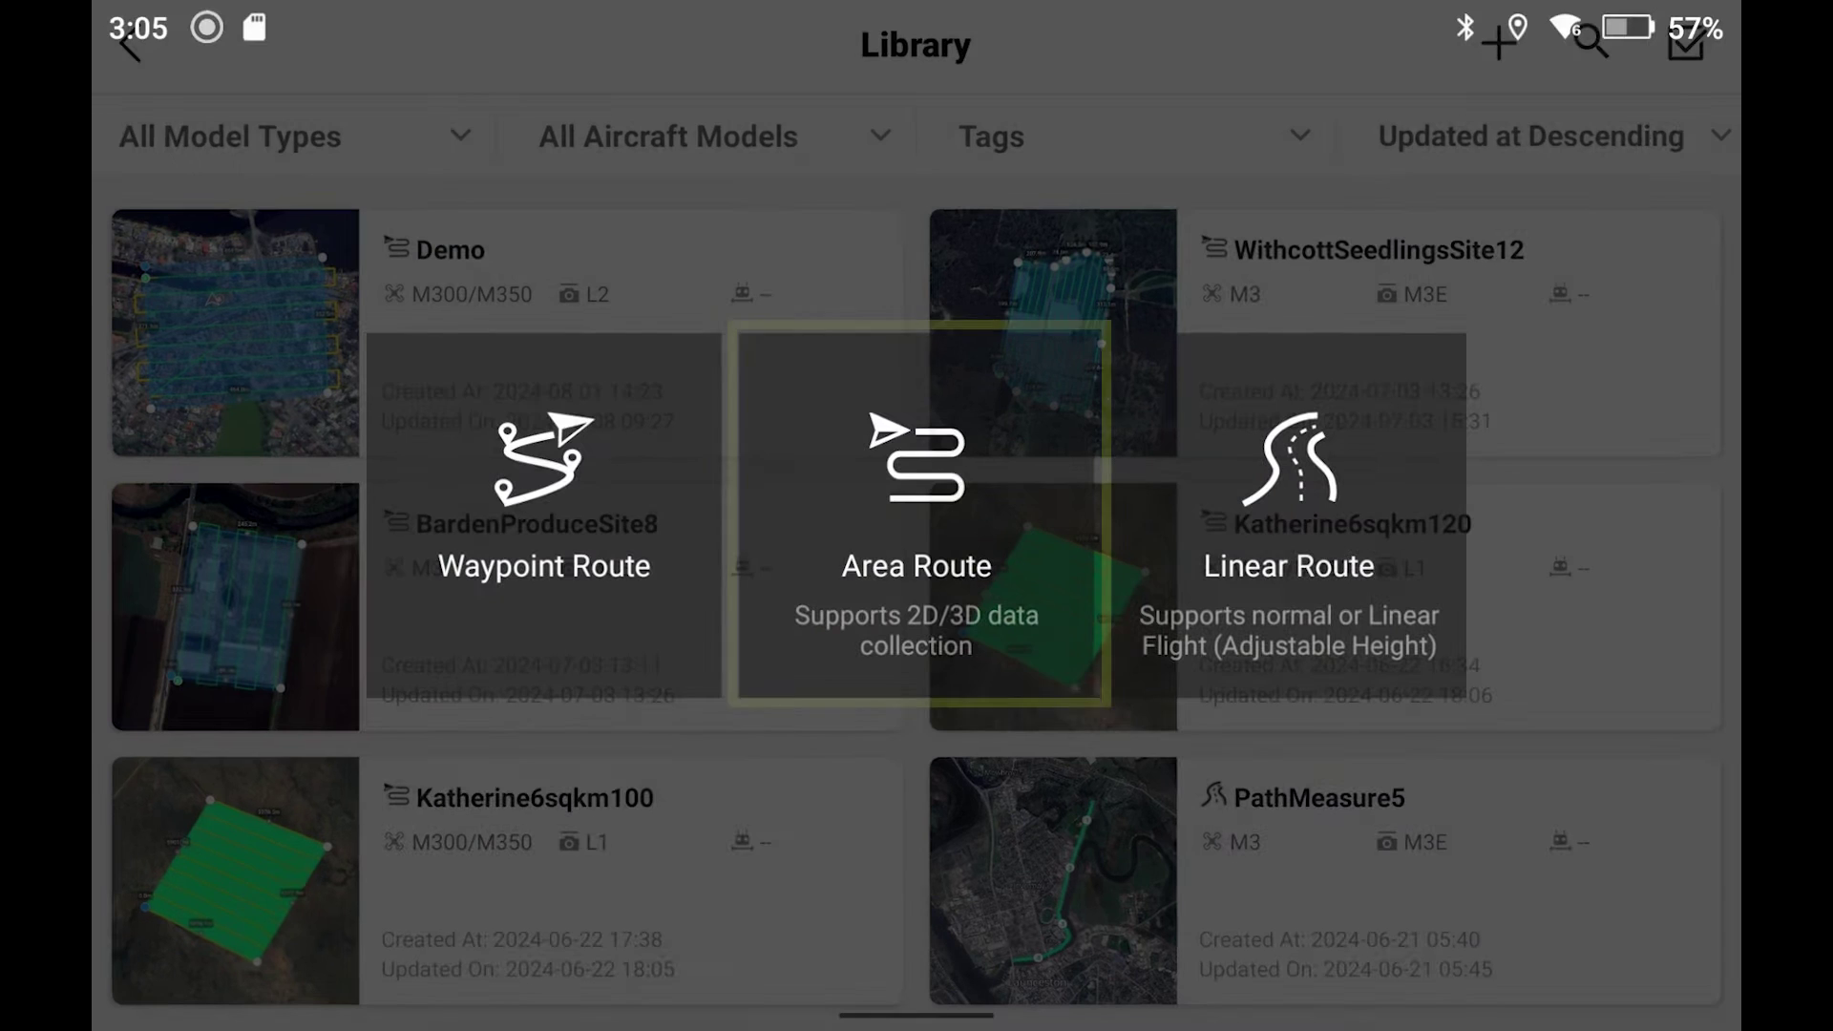